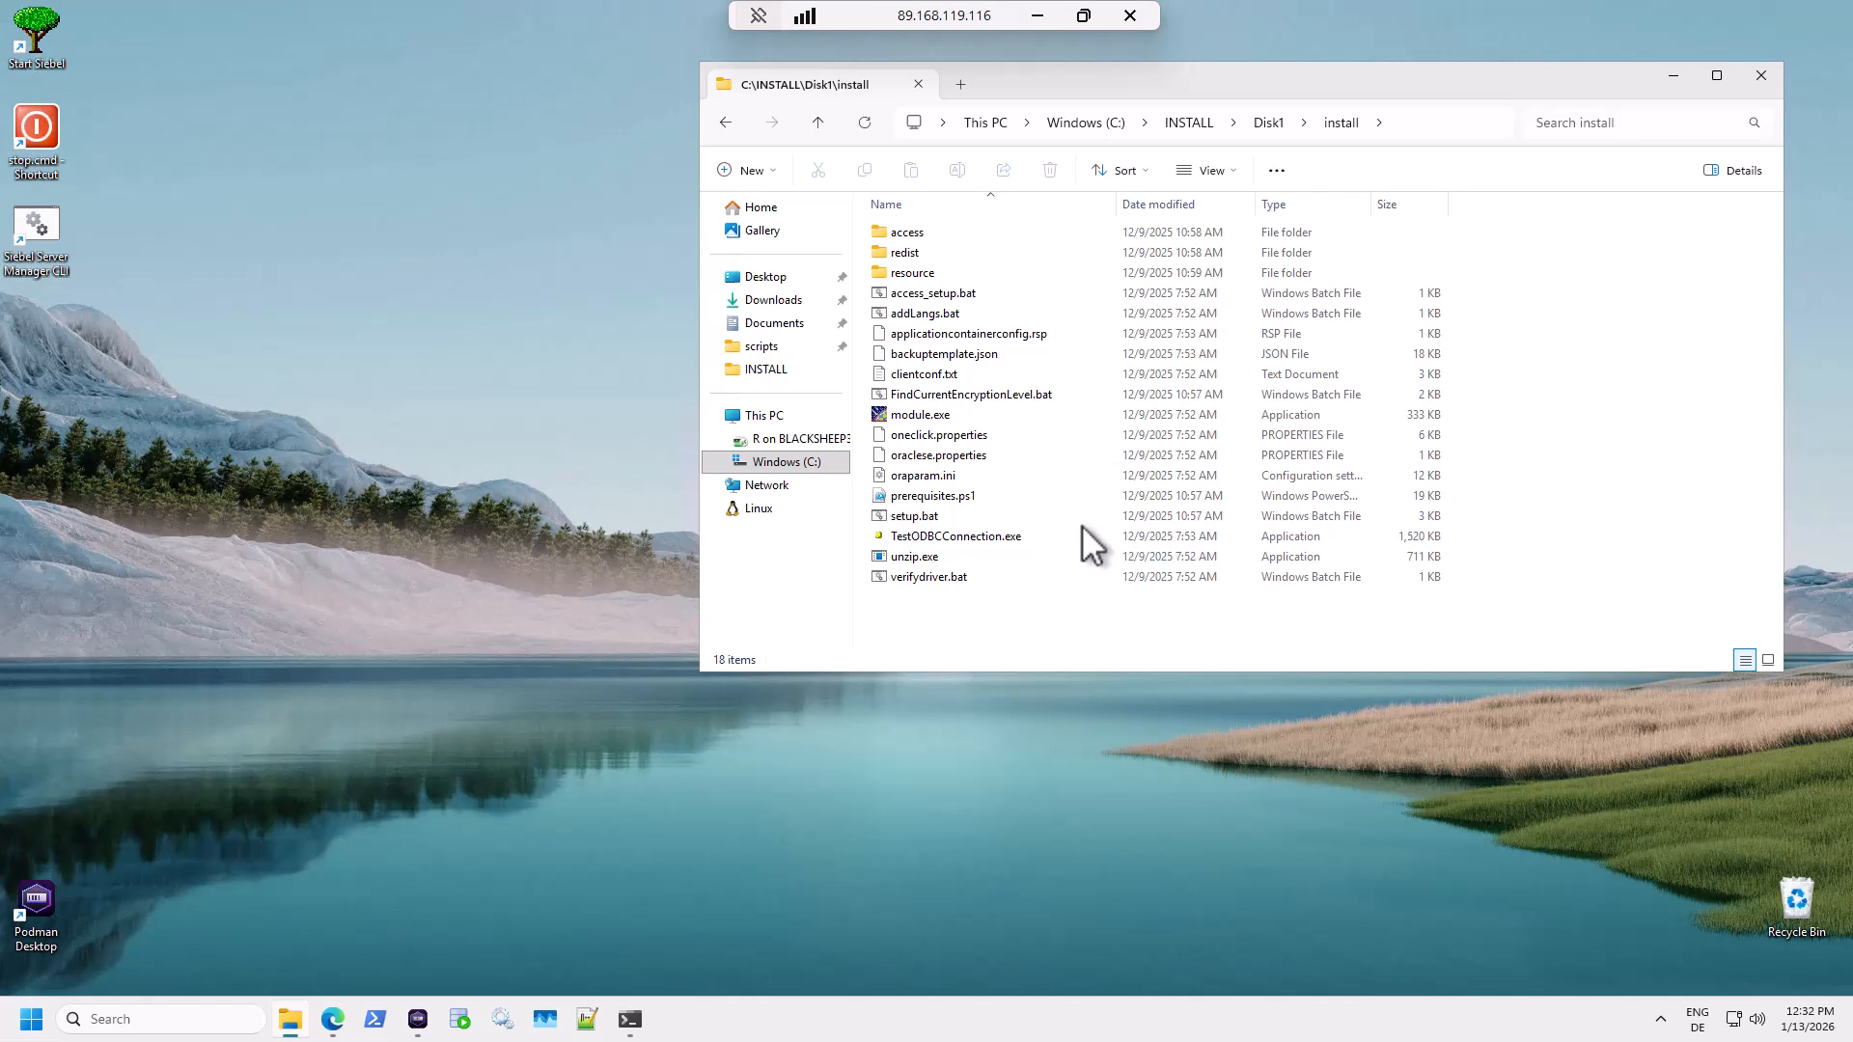
Run setup.bat as administrator, approve the UAC prompt, and minimize File Explorer.
right_click(915, 516)
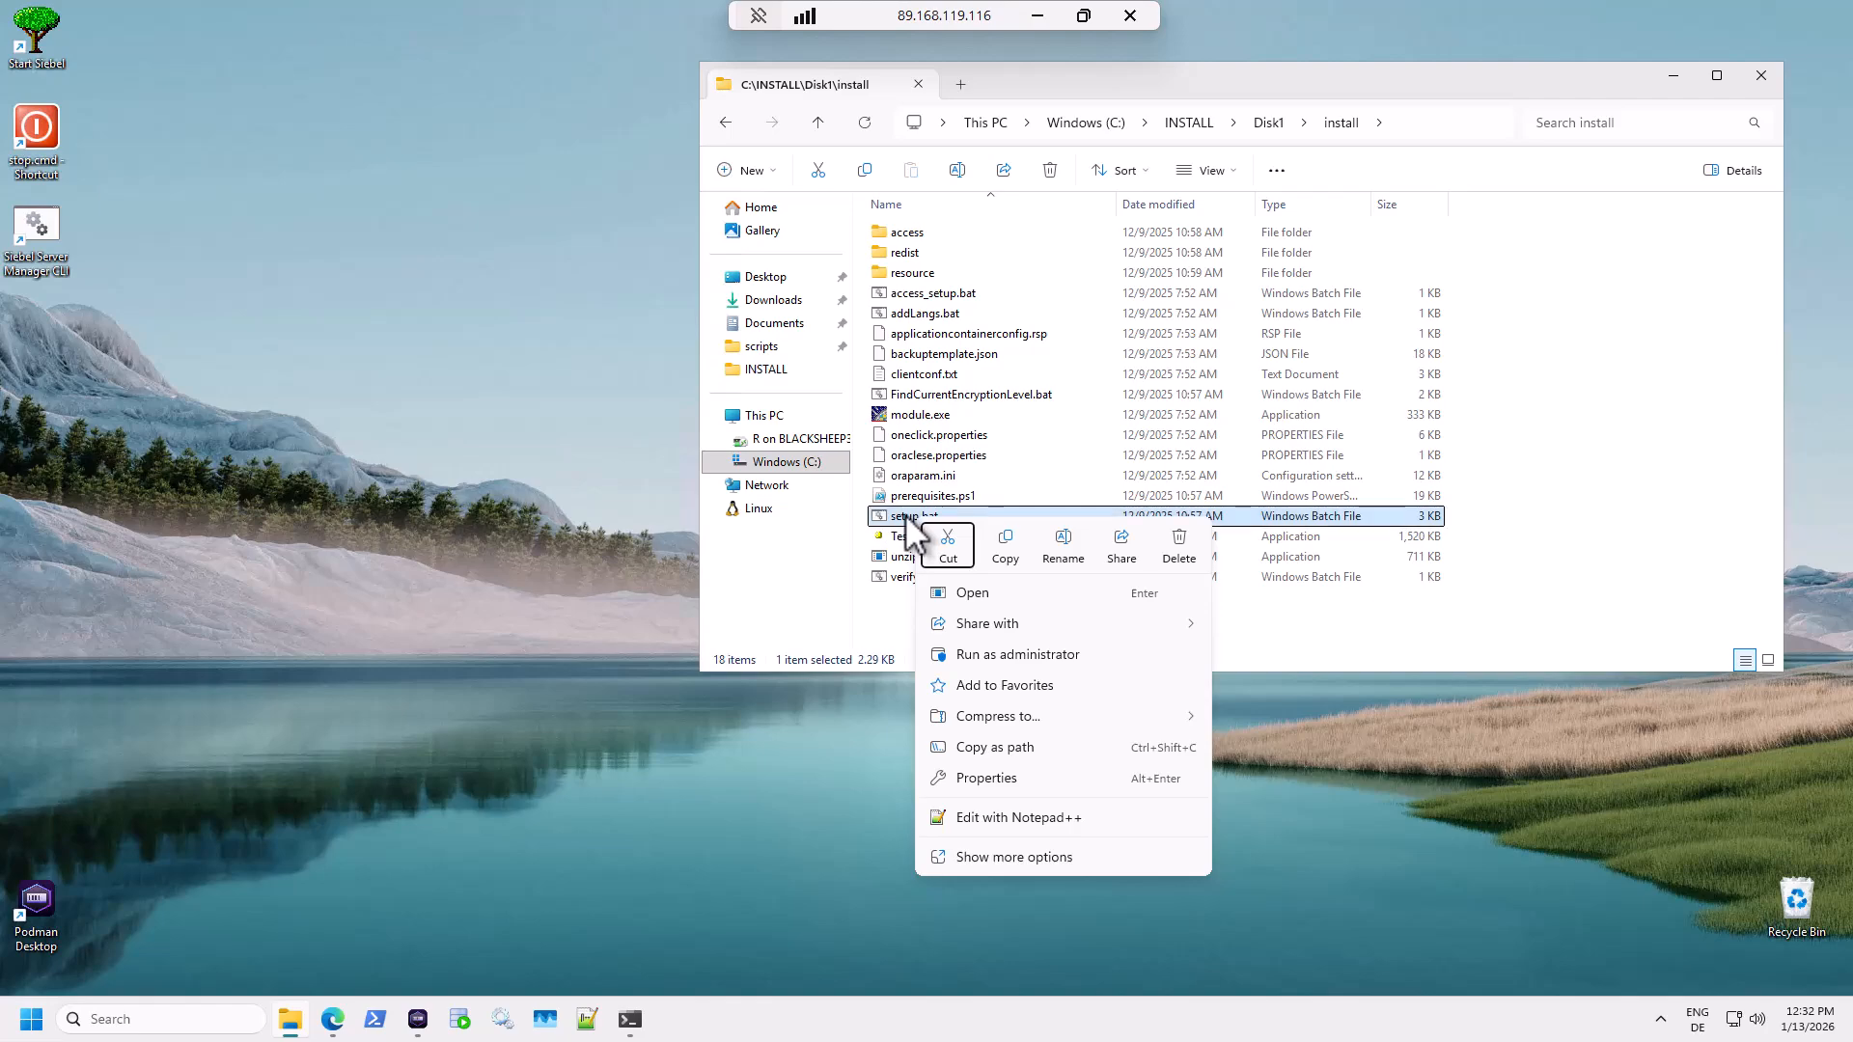
left_click(982, 658)
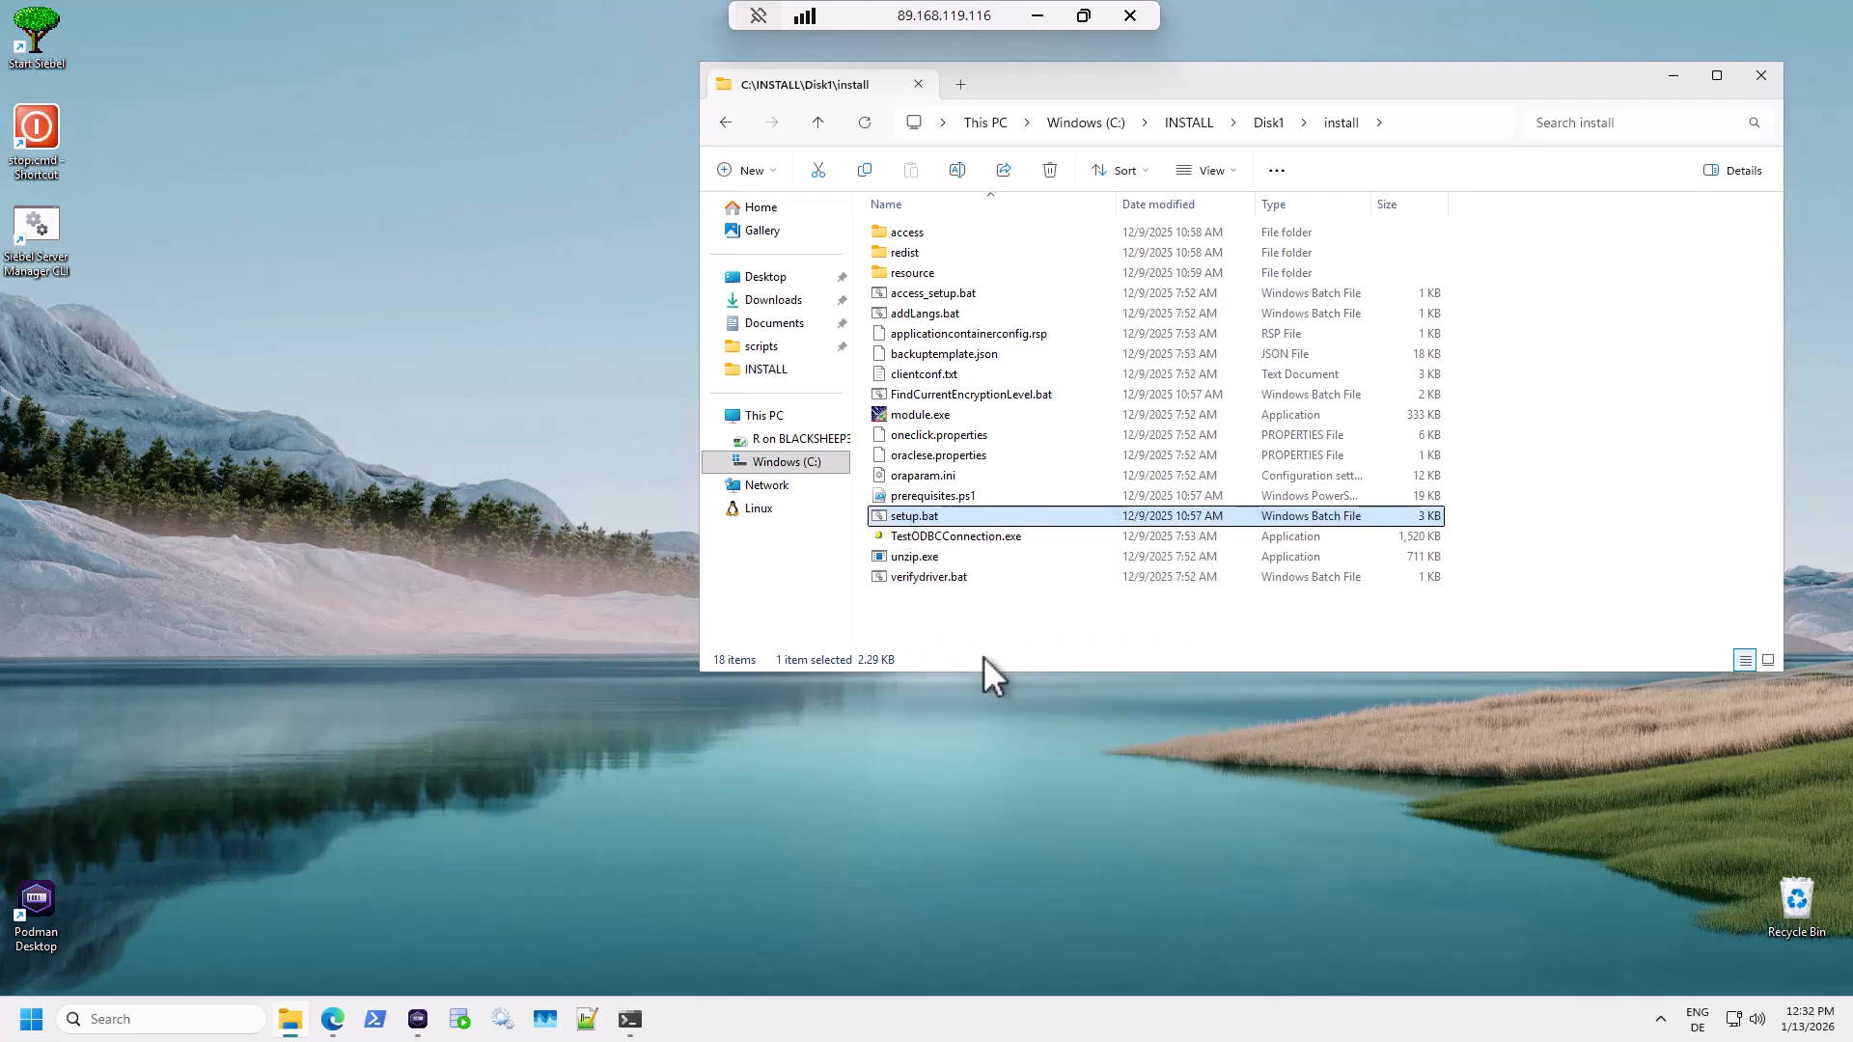
left_click(860, 666)
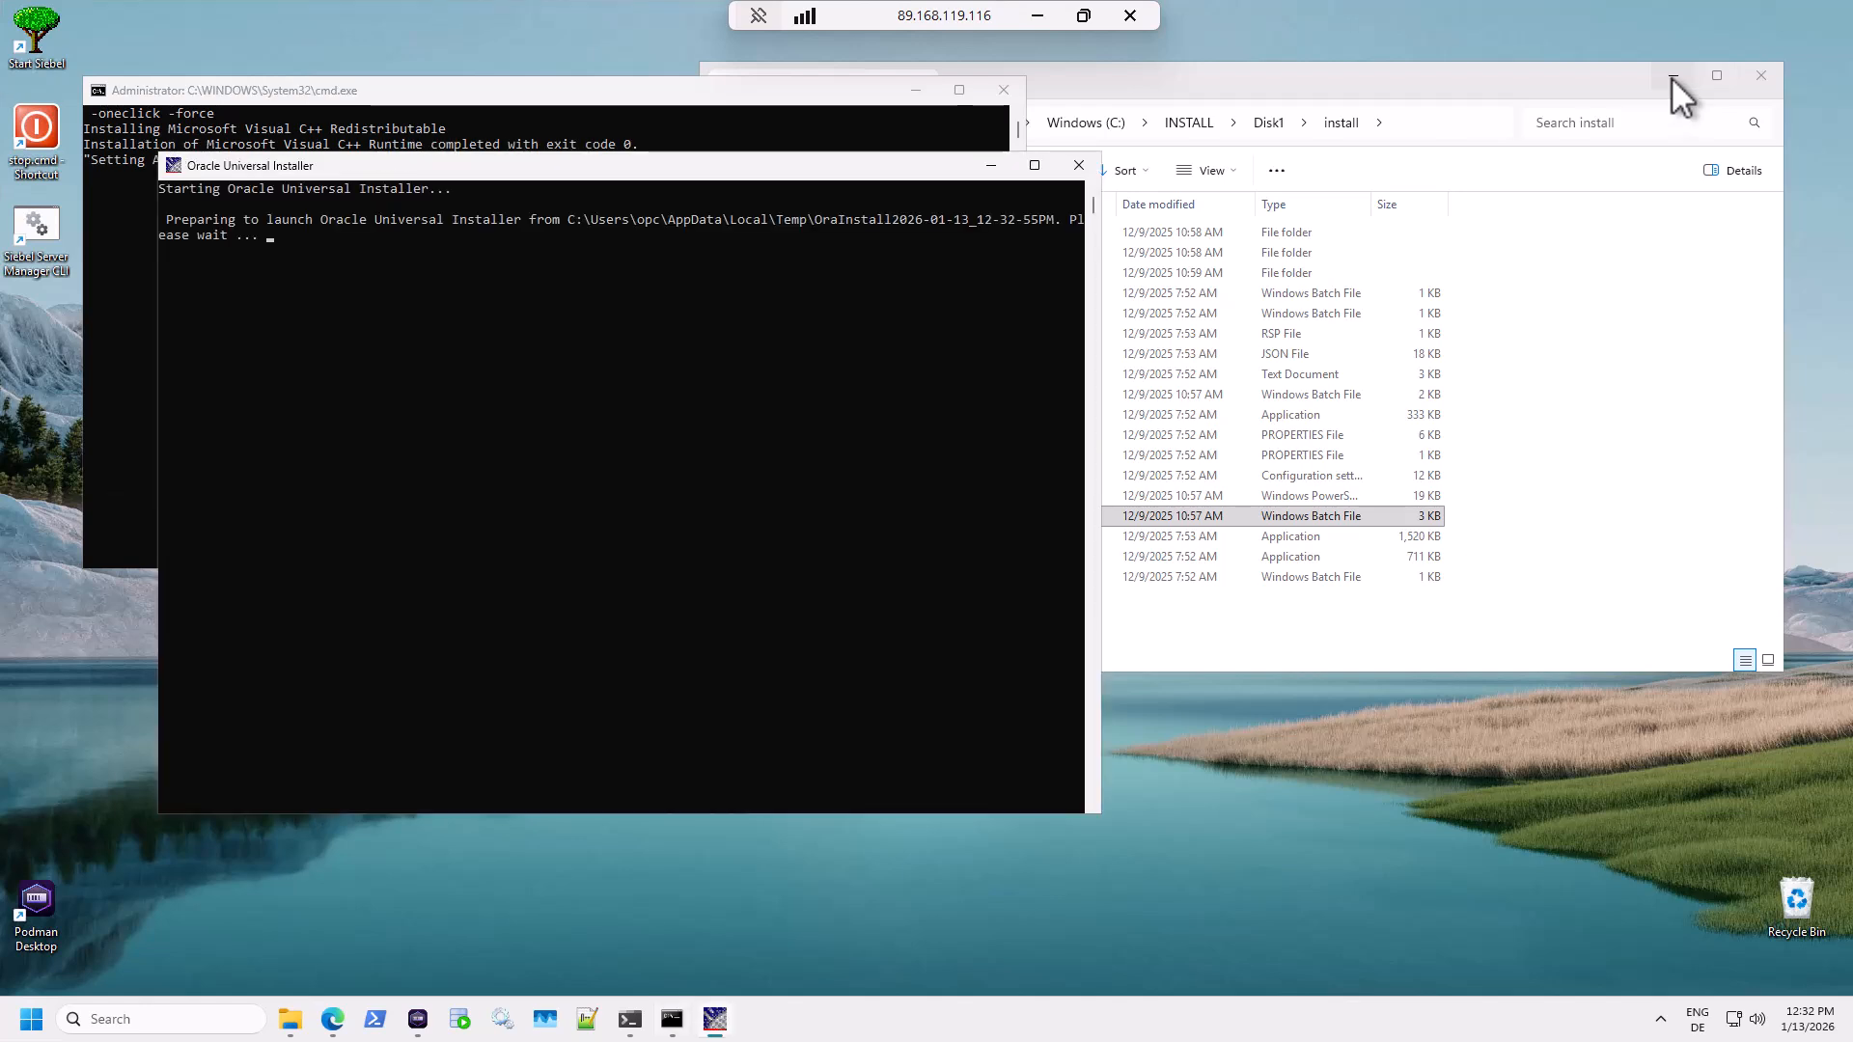
left_click(1671, 78)
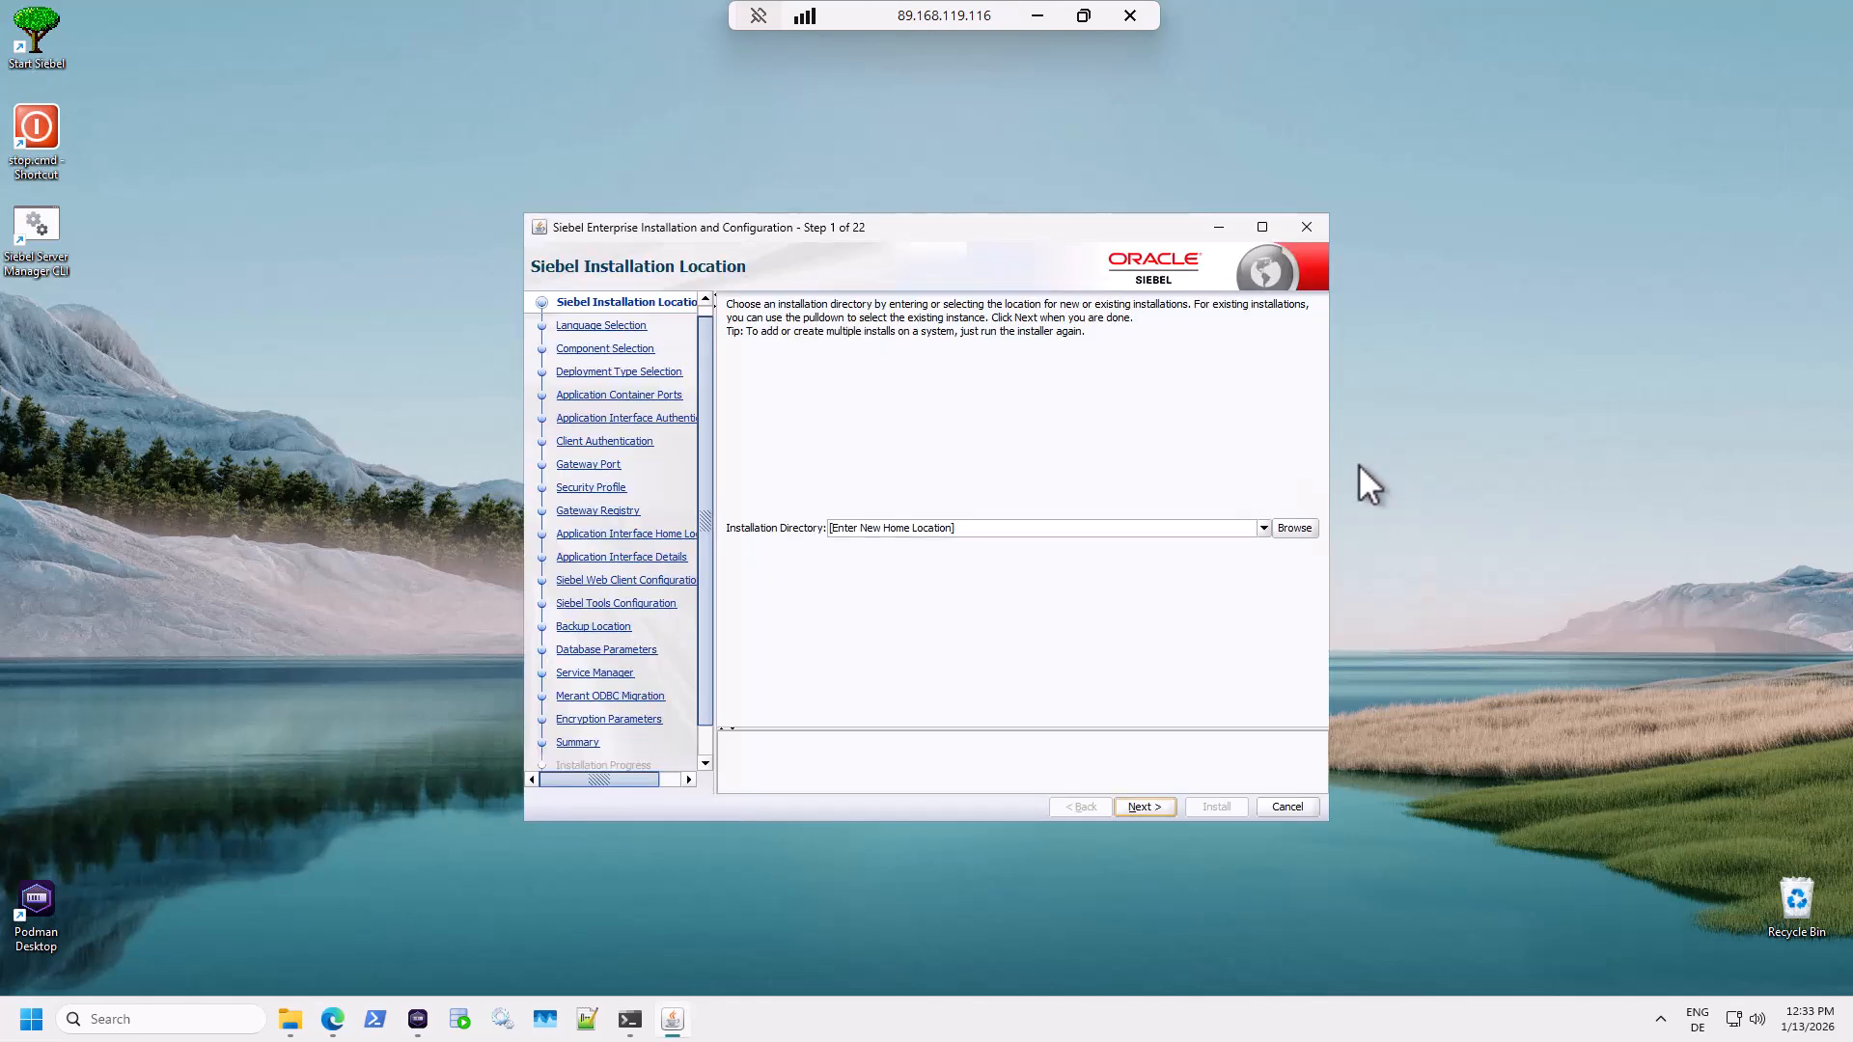
Enter C:\Siebel\tools as the installation directory and continue to Language Selection.
left_click(1096, 530)
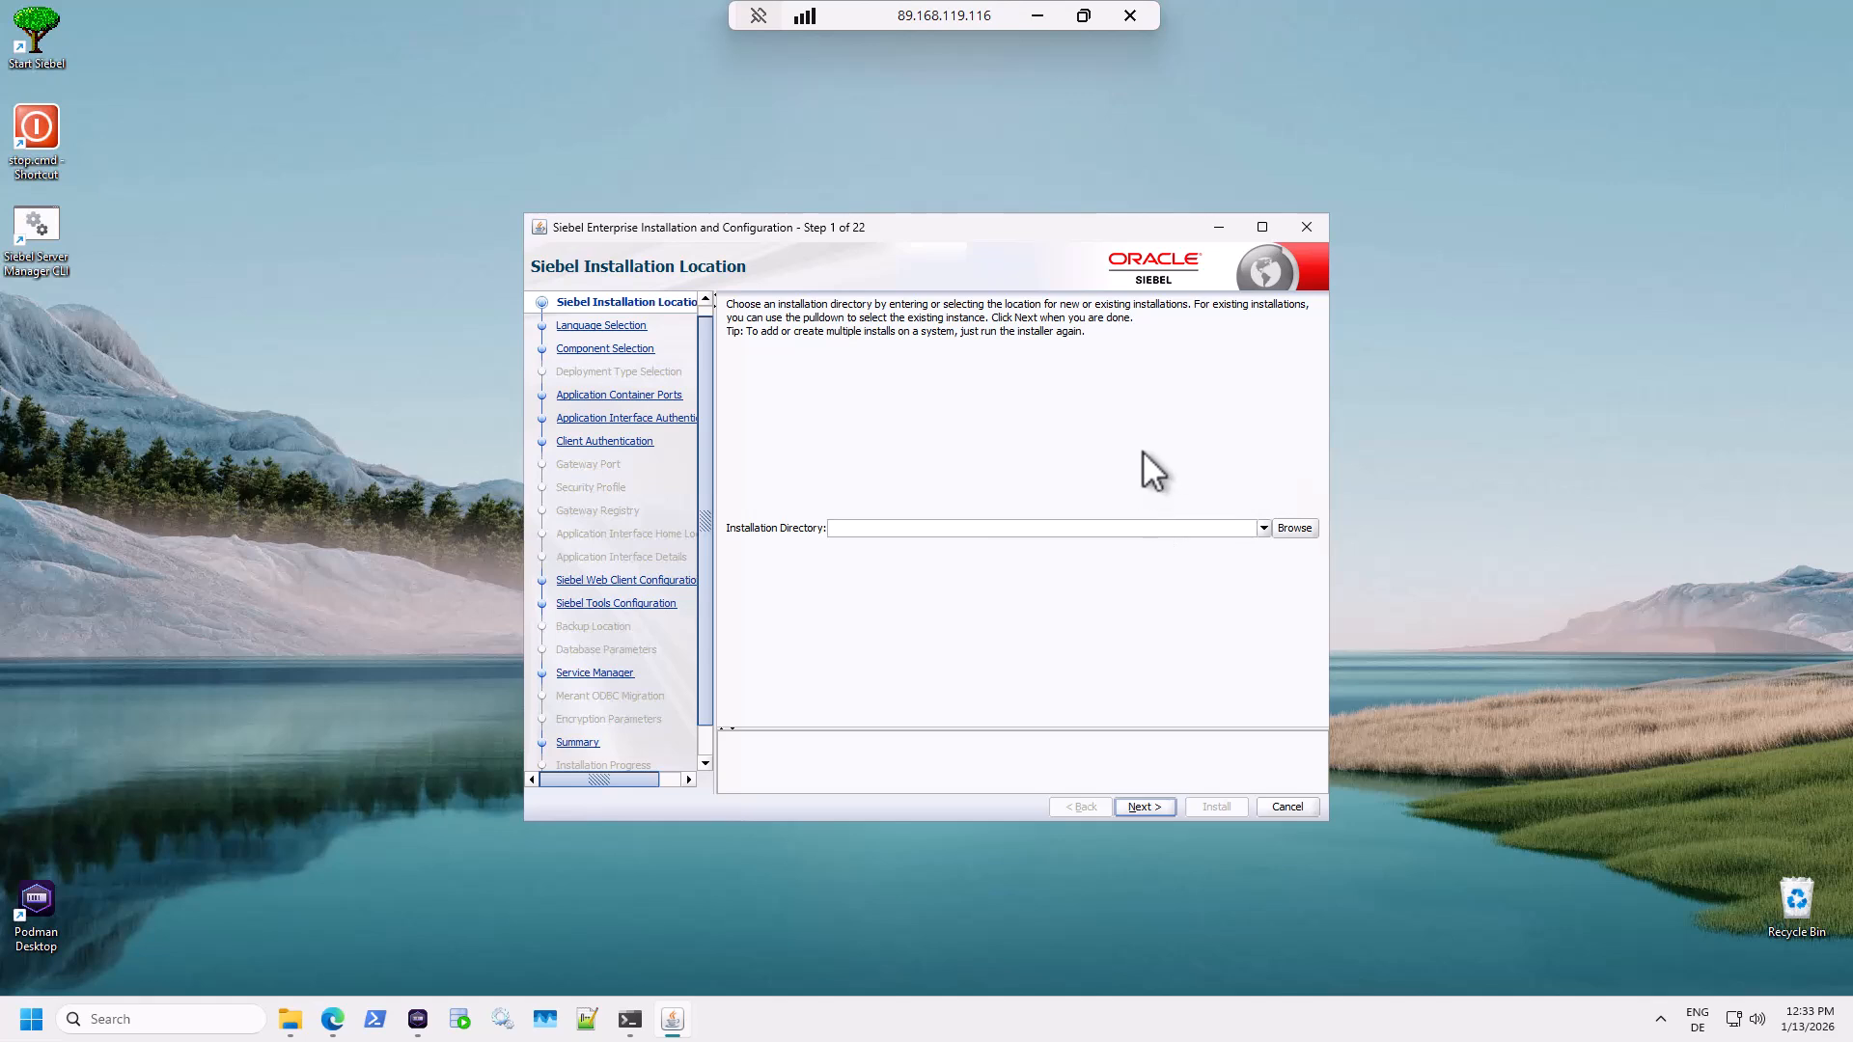
type("C:\\Siebel\\tools")
left_click_drag(1116, 232, 1090, 143)
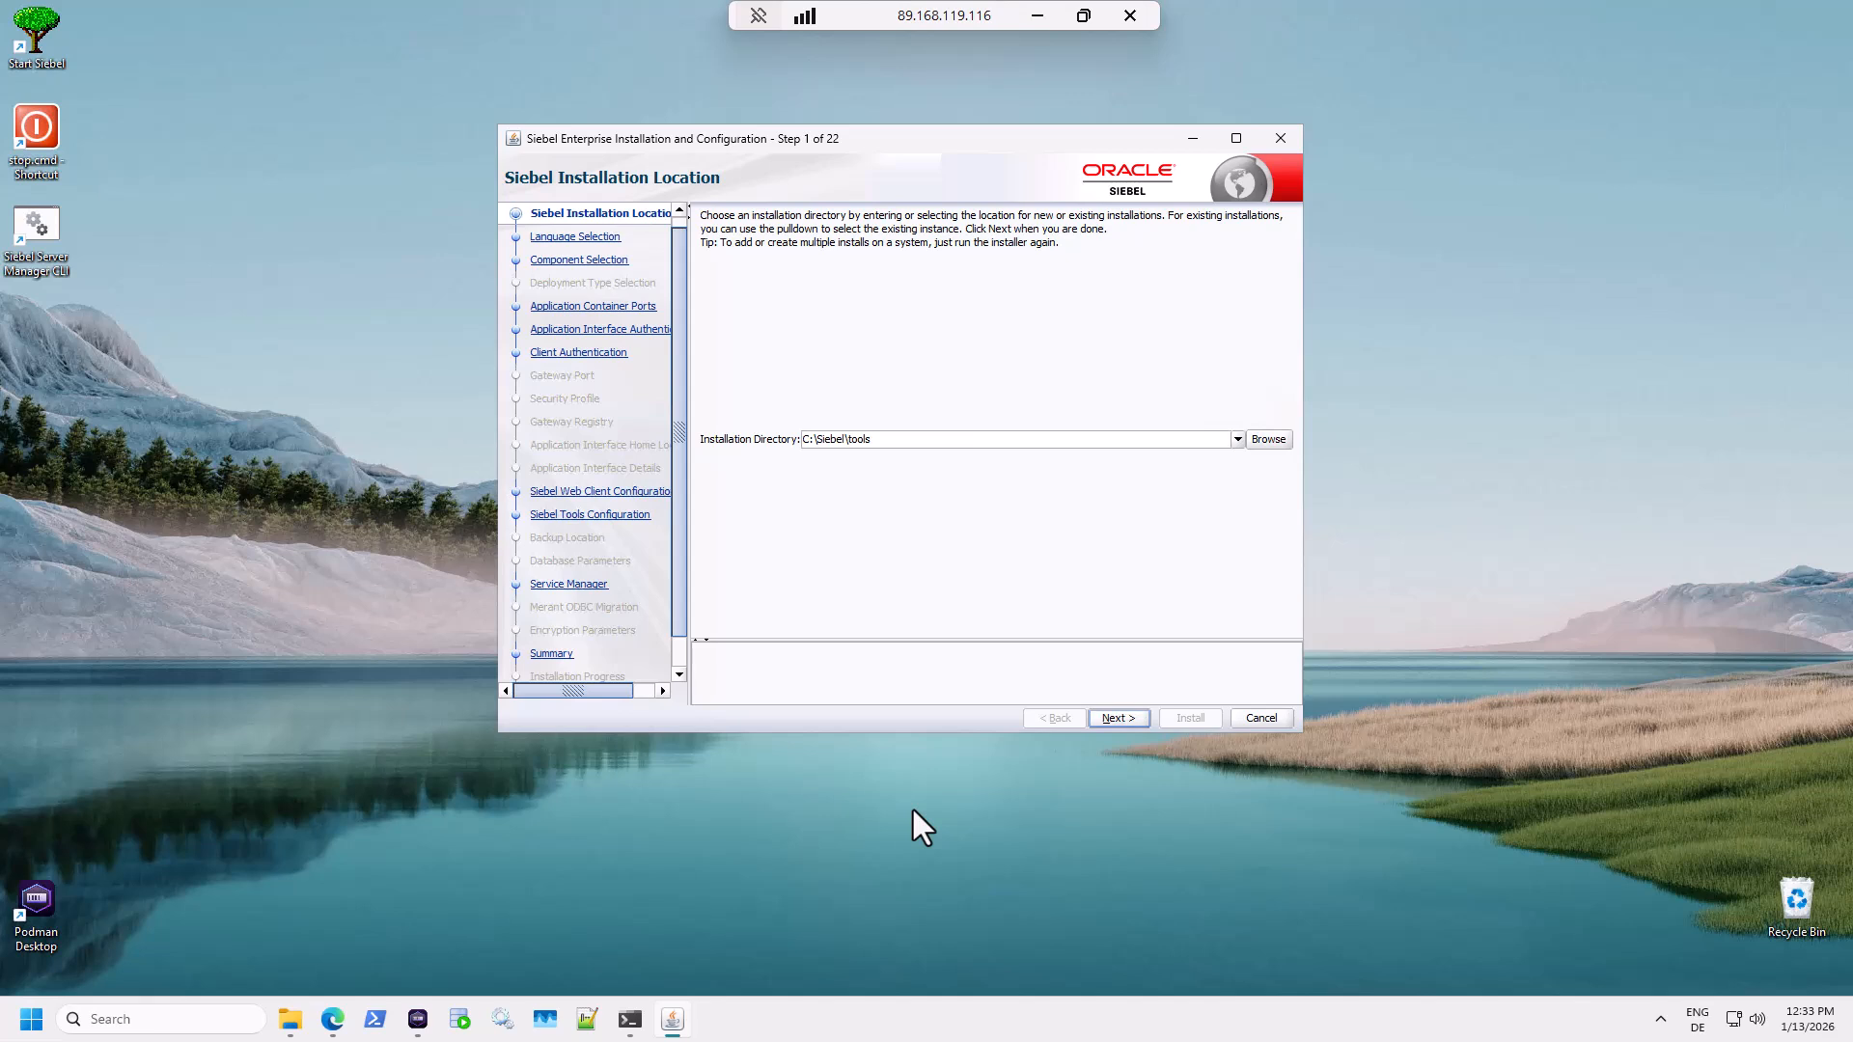
left_click(1117, 718)
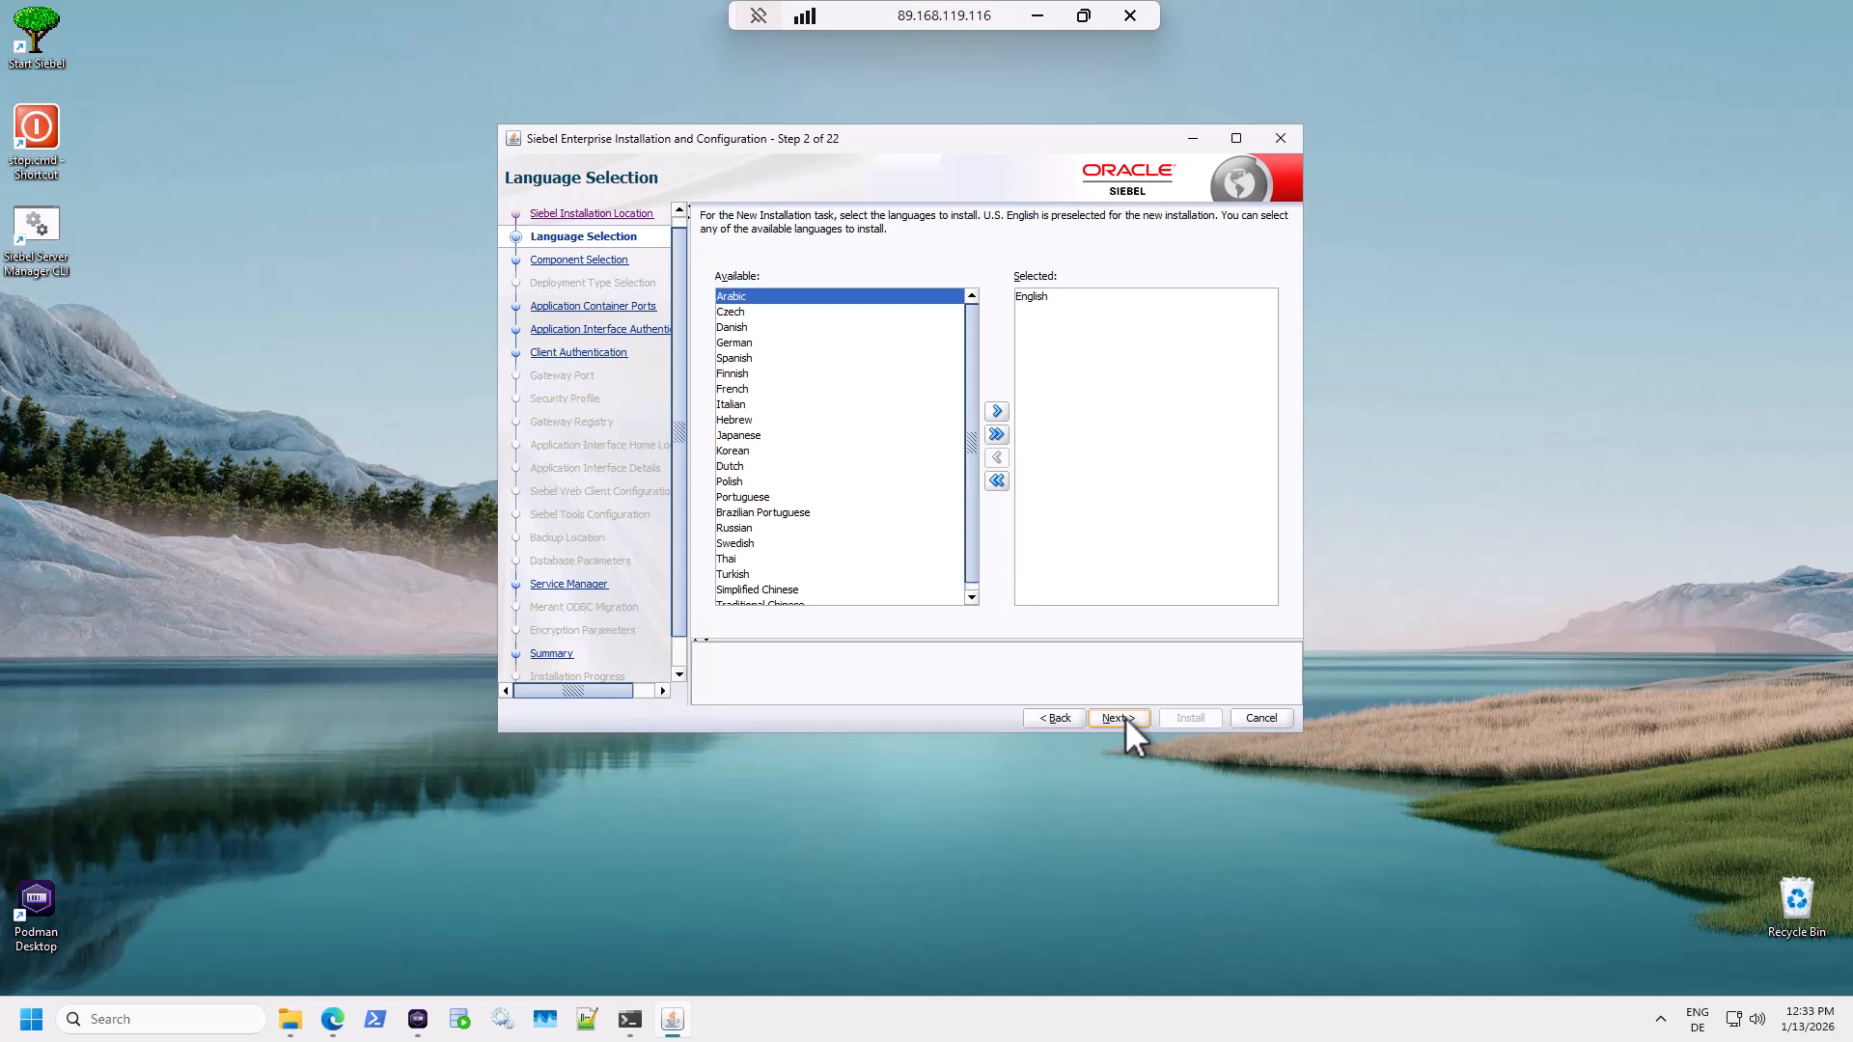
Keep English, deselect Siebel Enterprise Components, and select Siebel Tools for installation.
left_click(1125, 716)
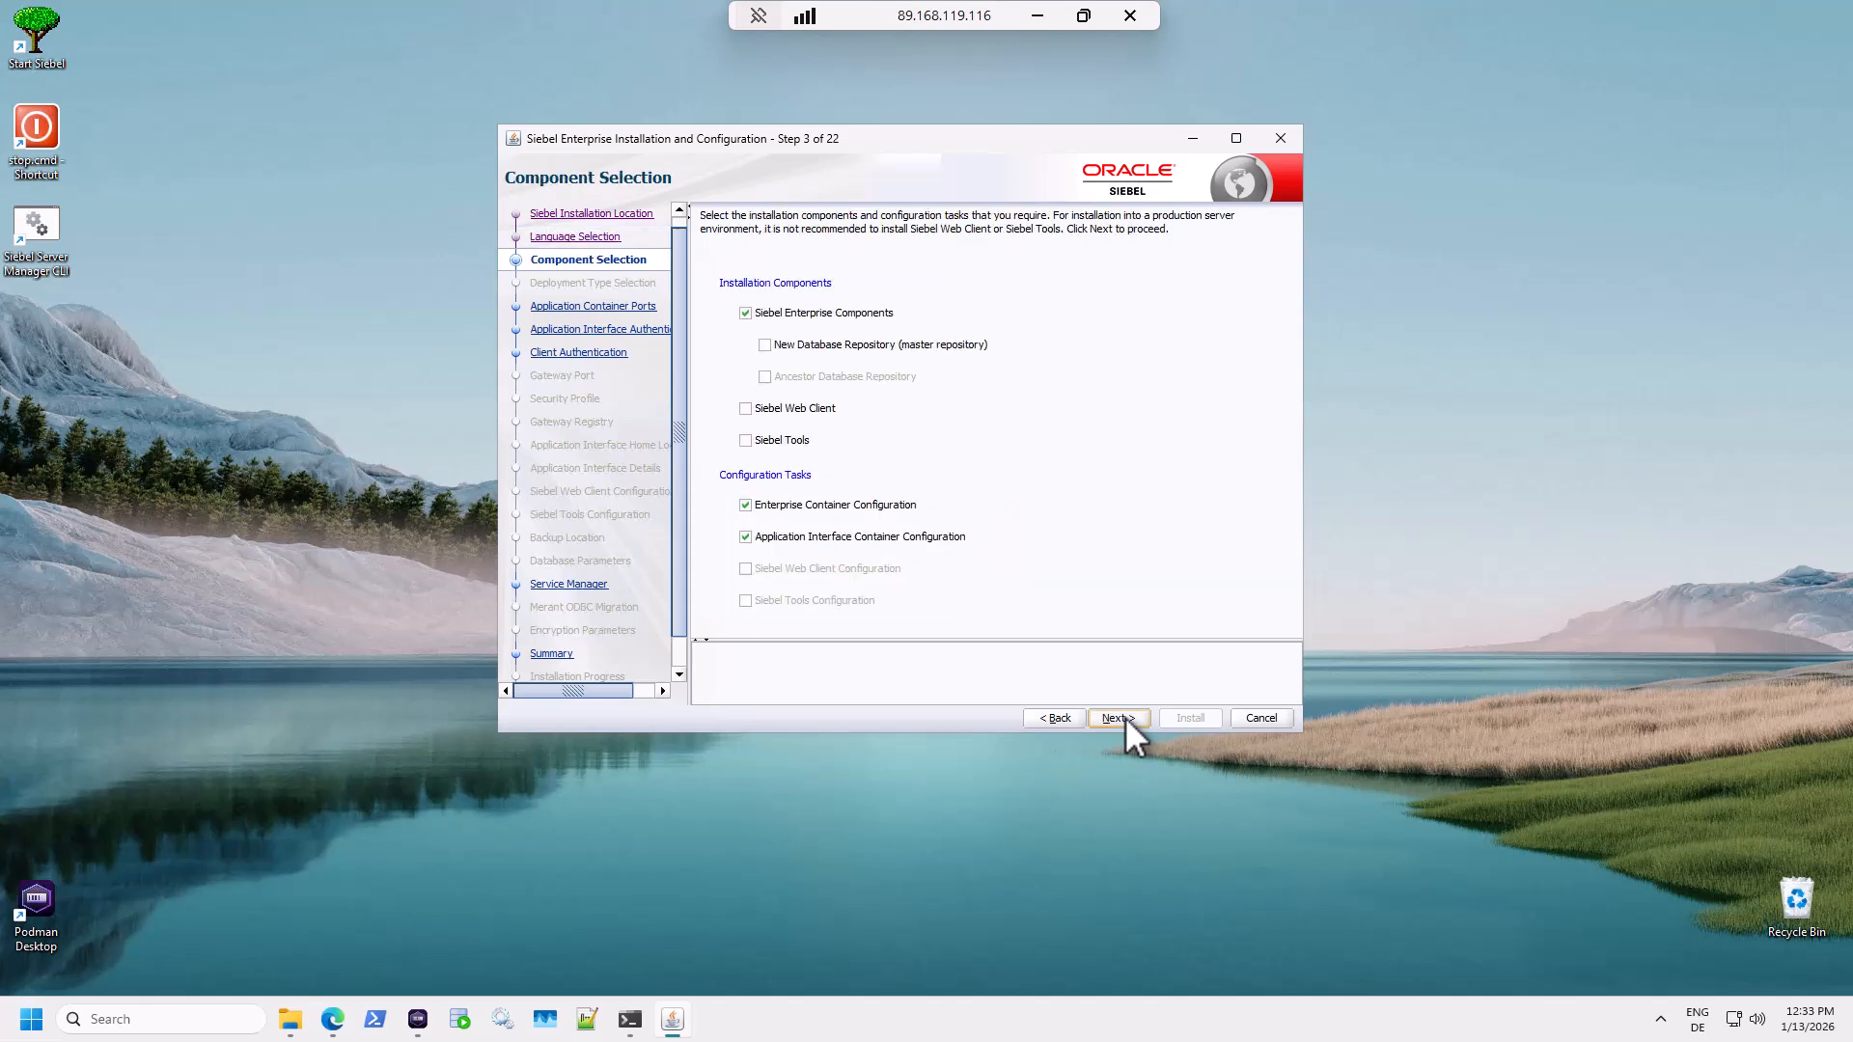
left_click(744, 314)
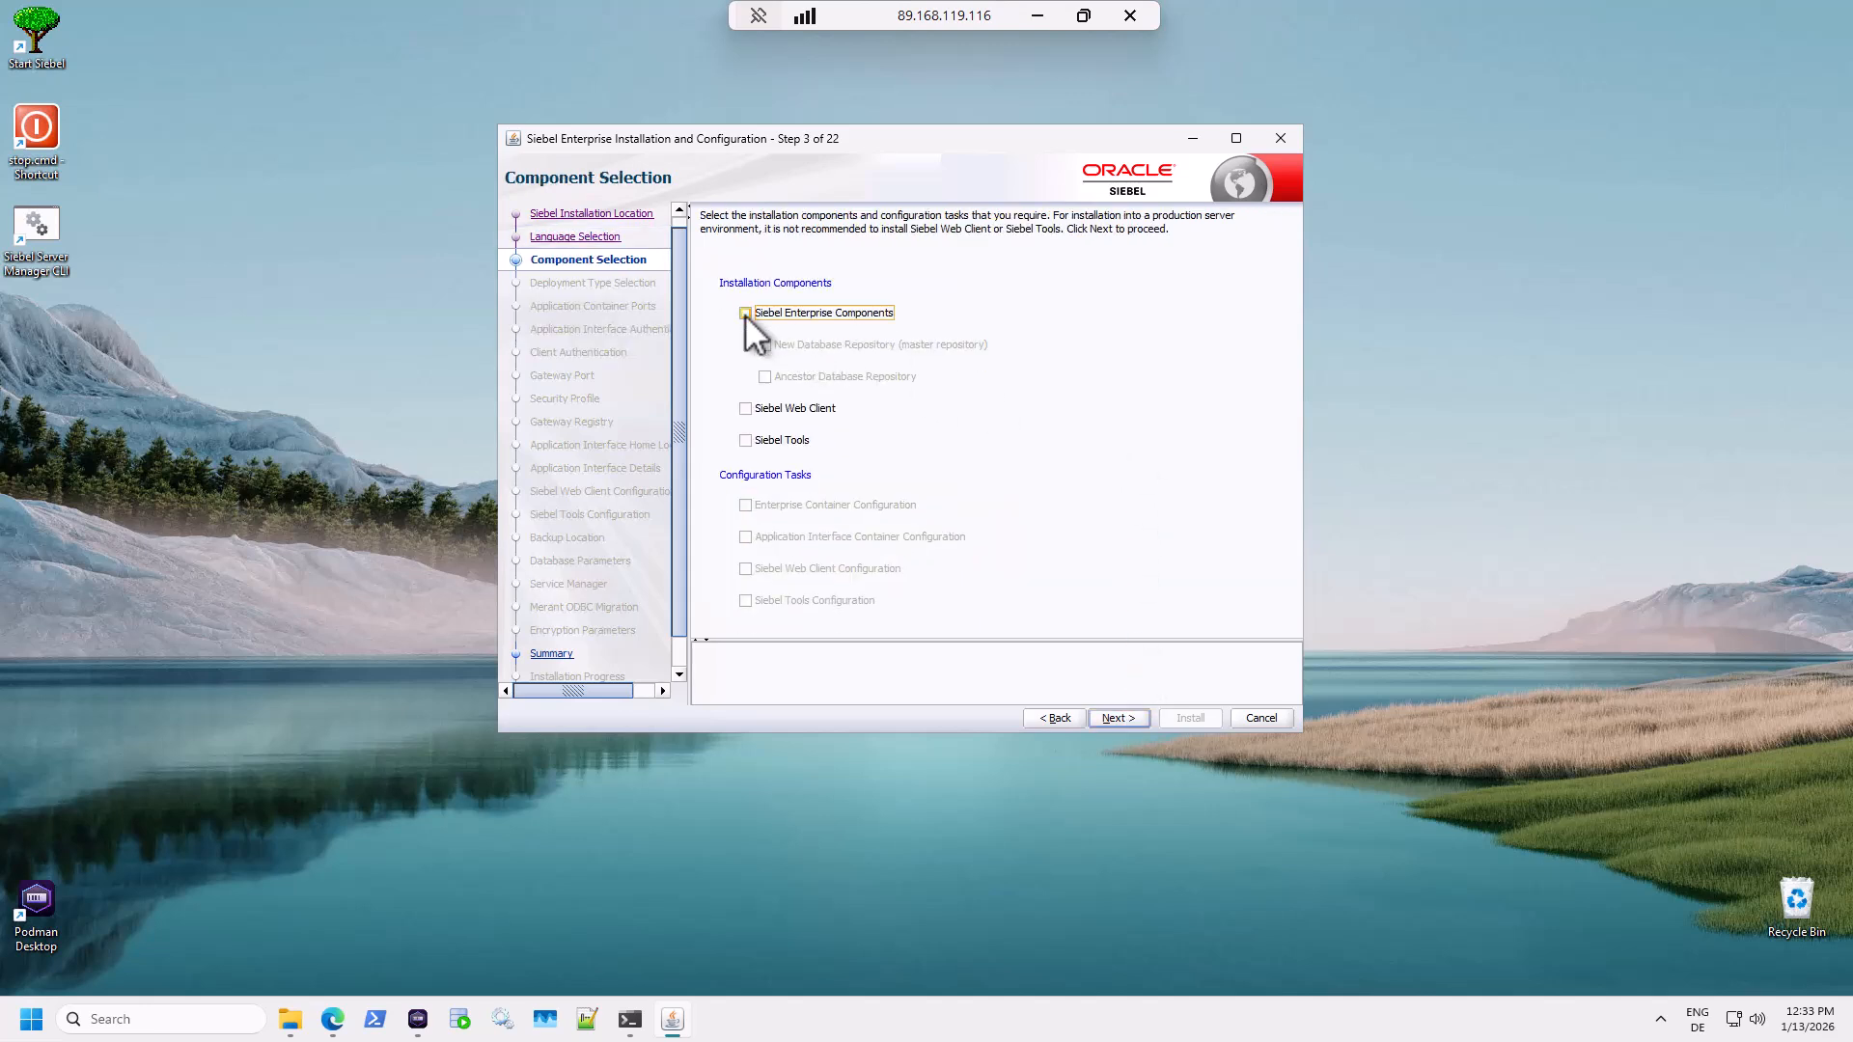
left_click(746, 441)
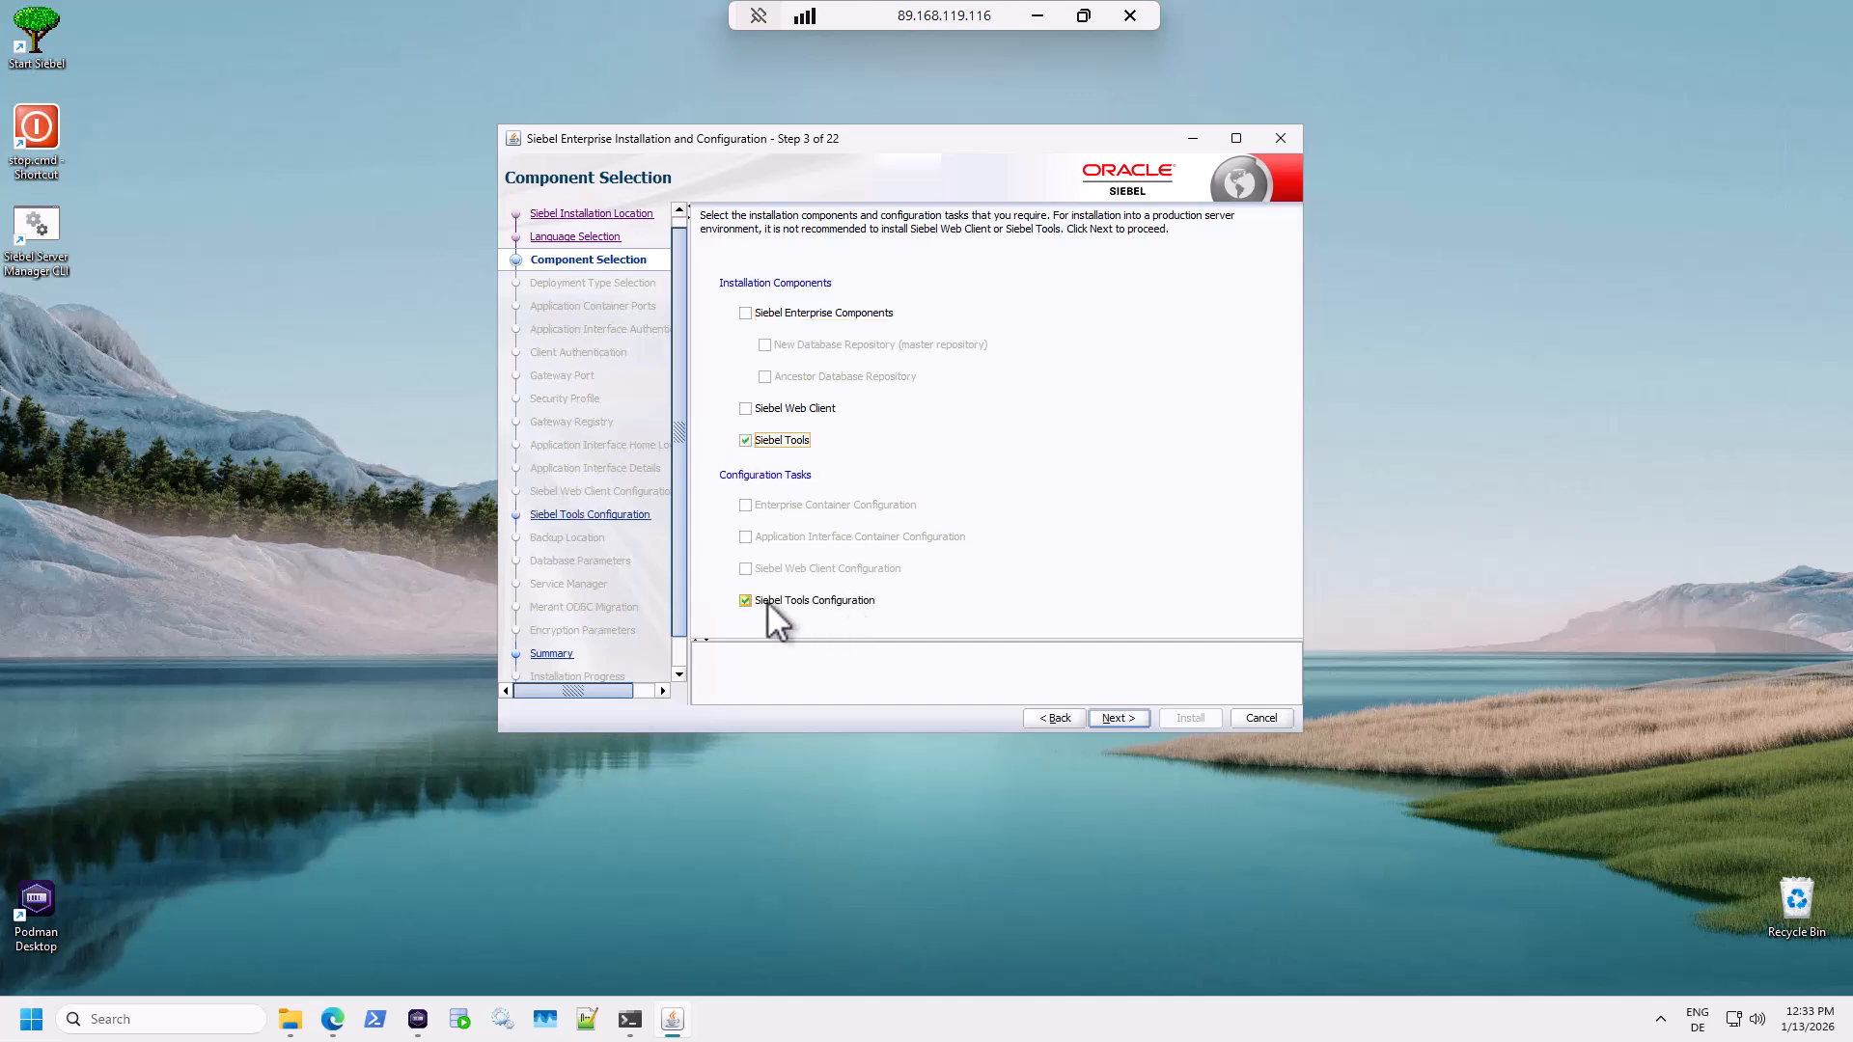
left_click(1116, 718)
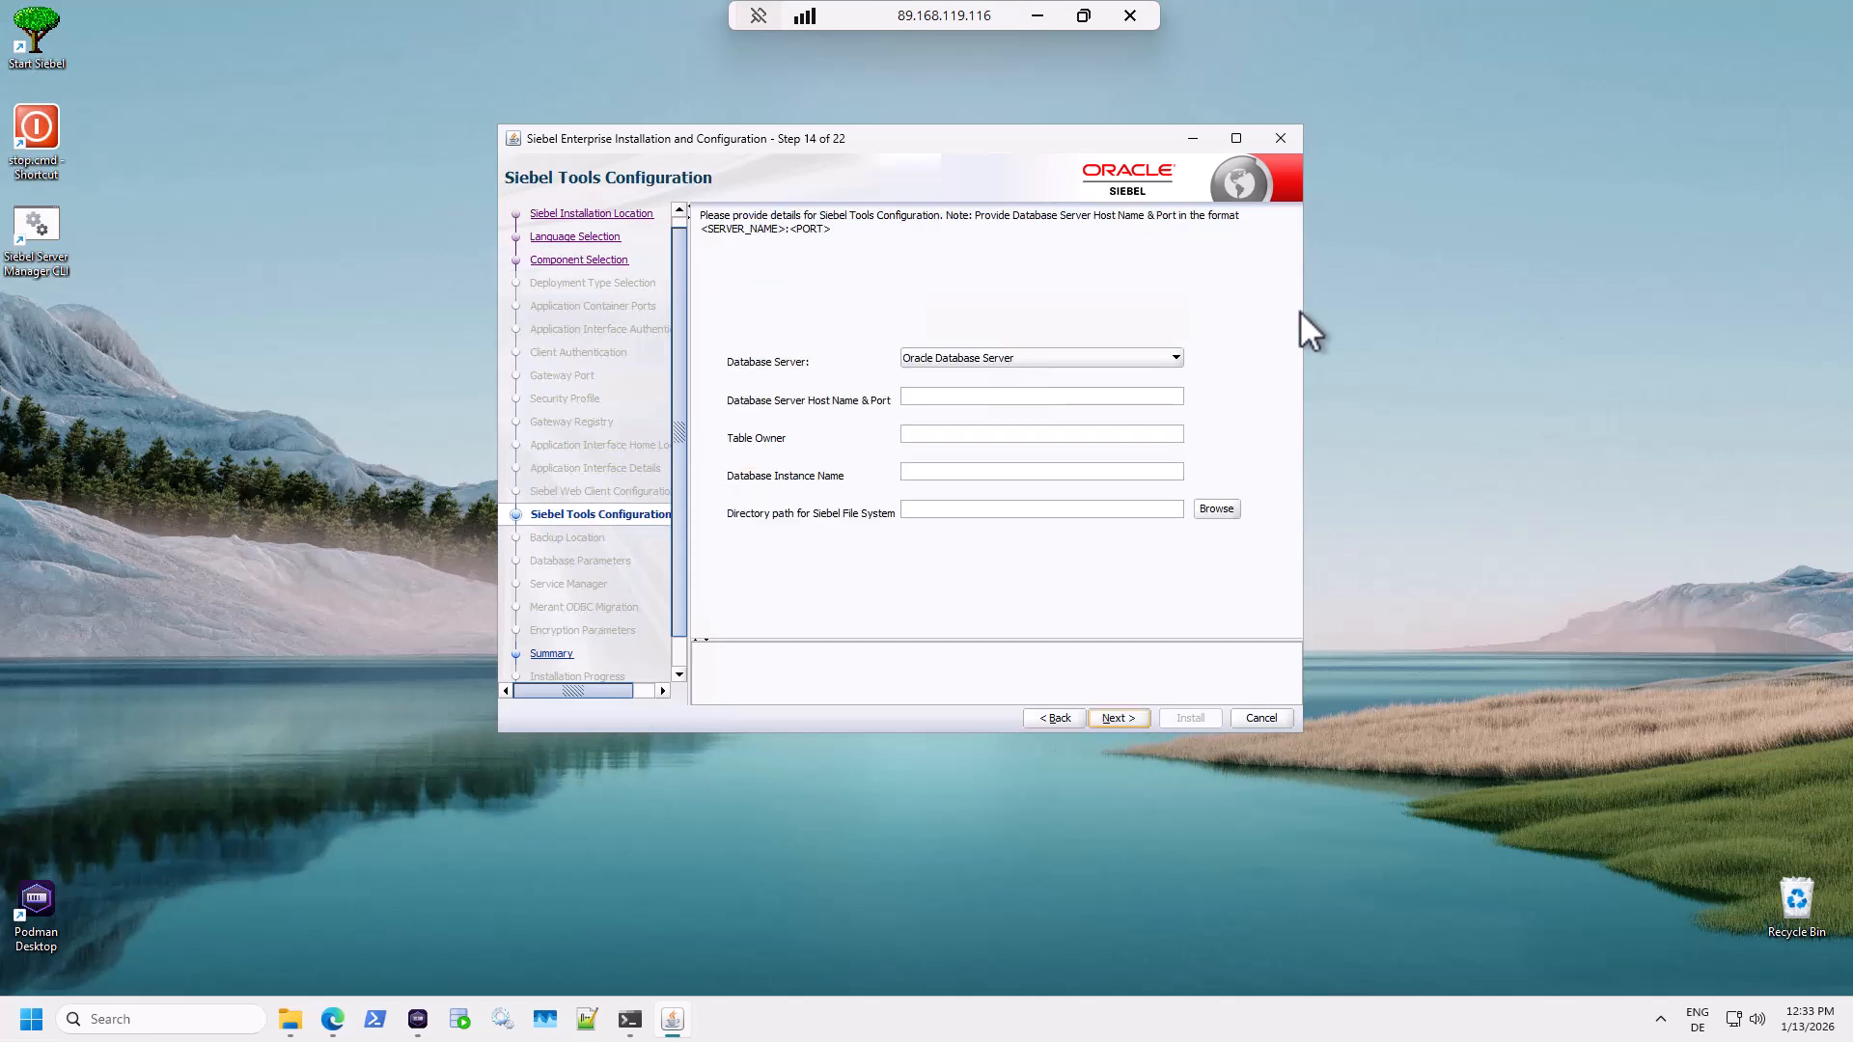
Use Oracle Database Server at localhost:1521 with table owner SIEBEL and instance FREEPDB1.
left_click(1171, 359)
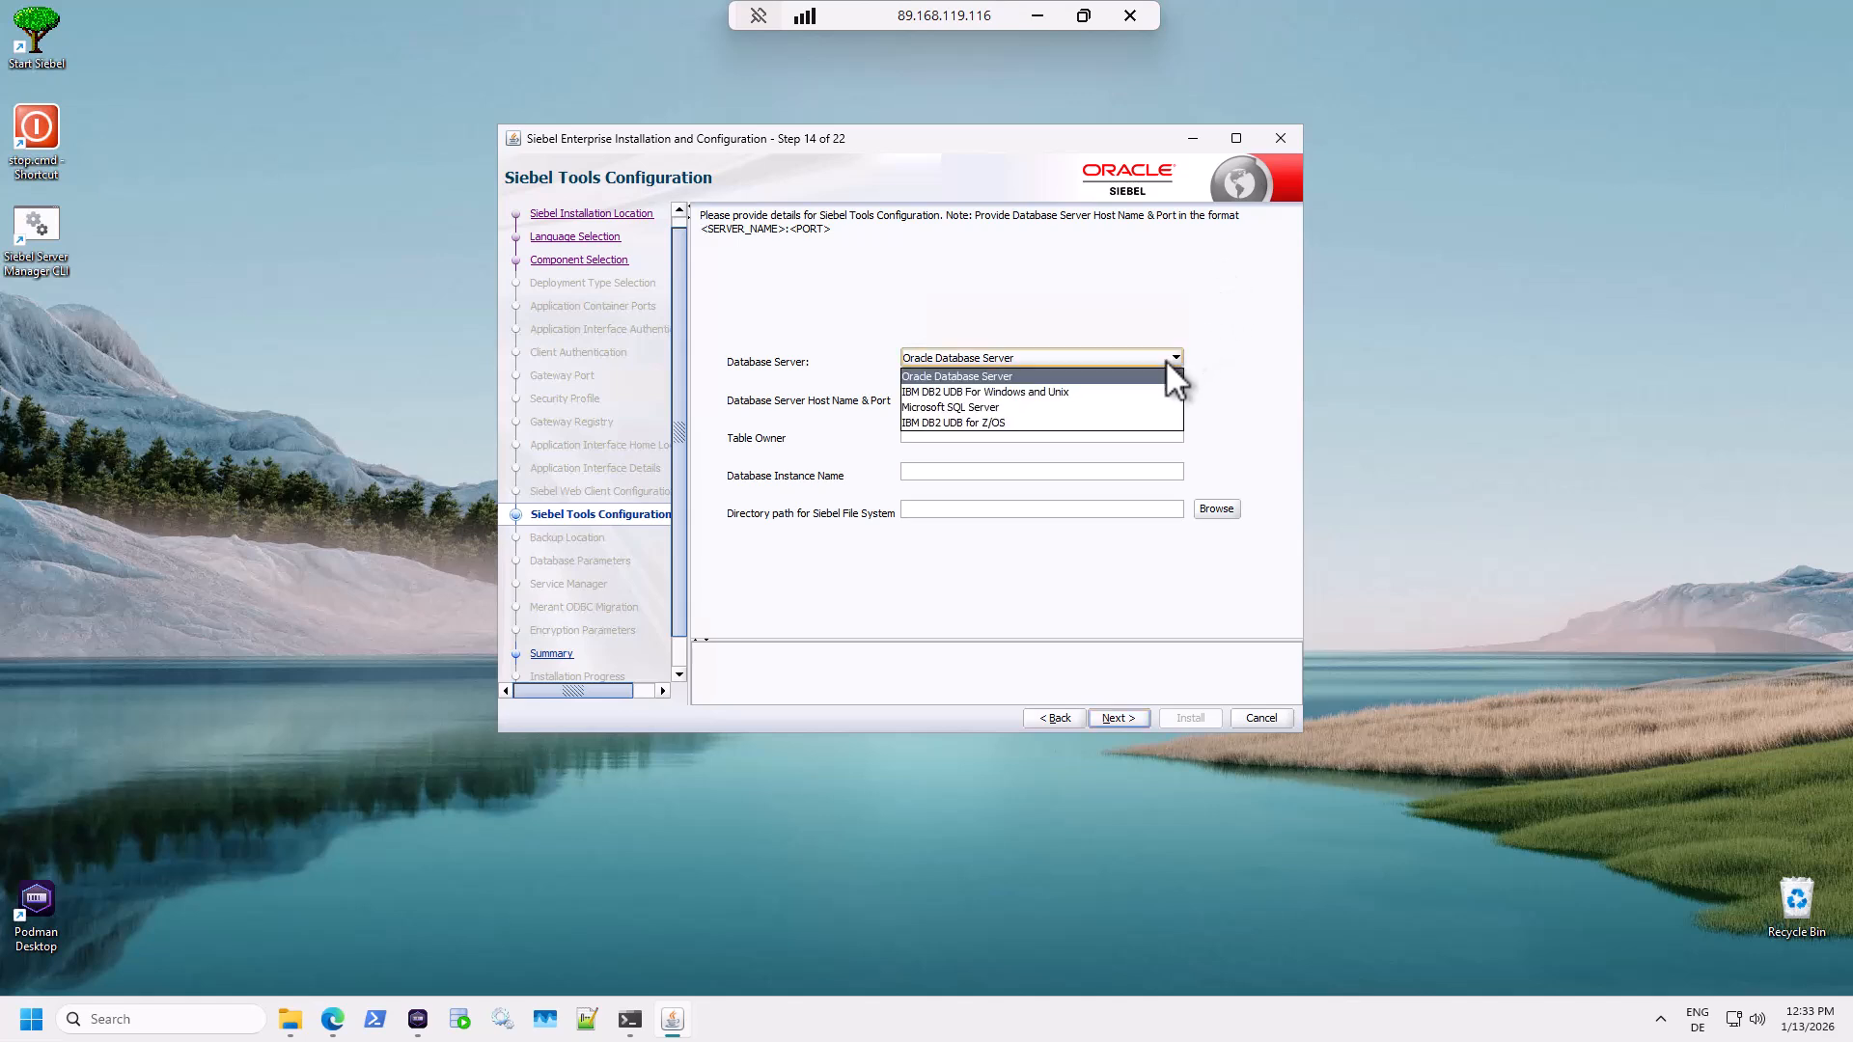
left_click(1072, 375)
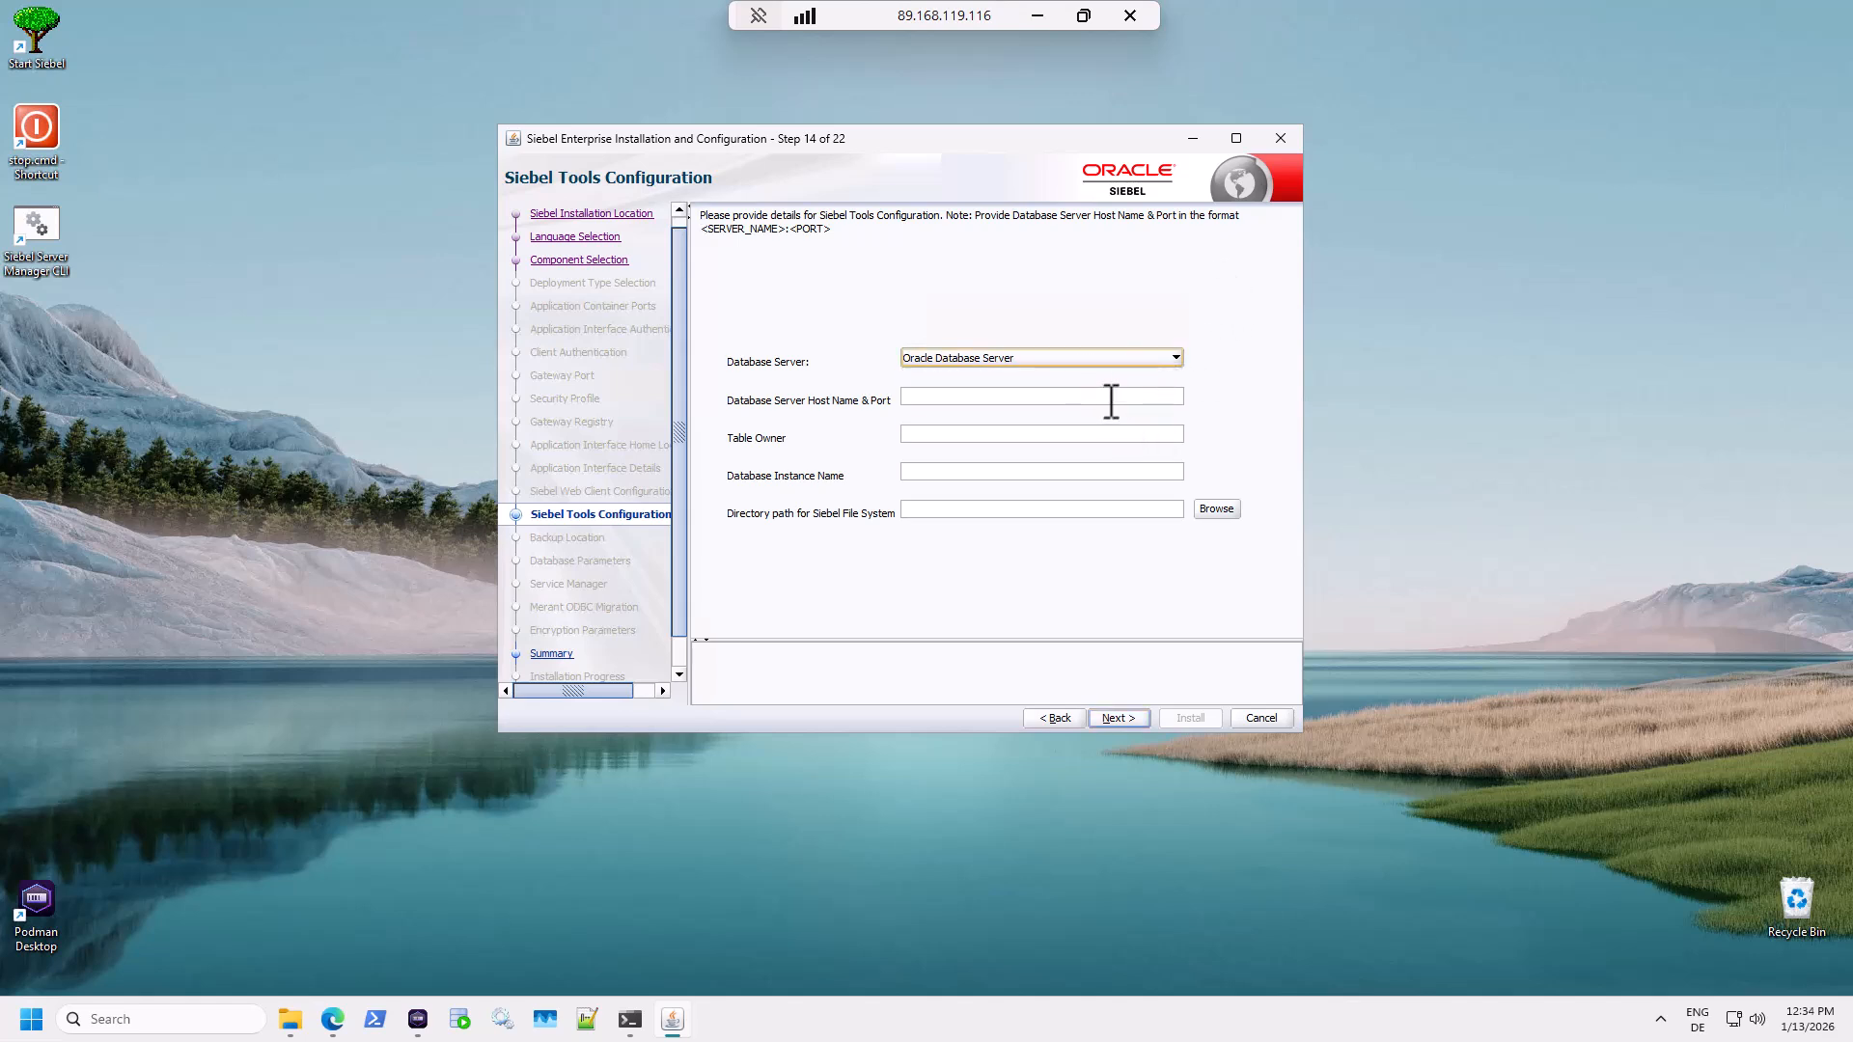
left_click(1111, 401)
type("localhost")
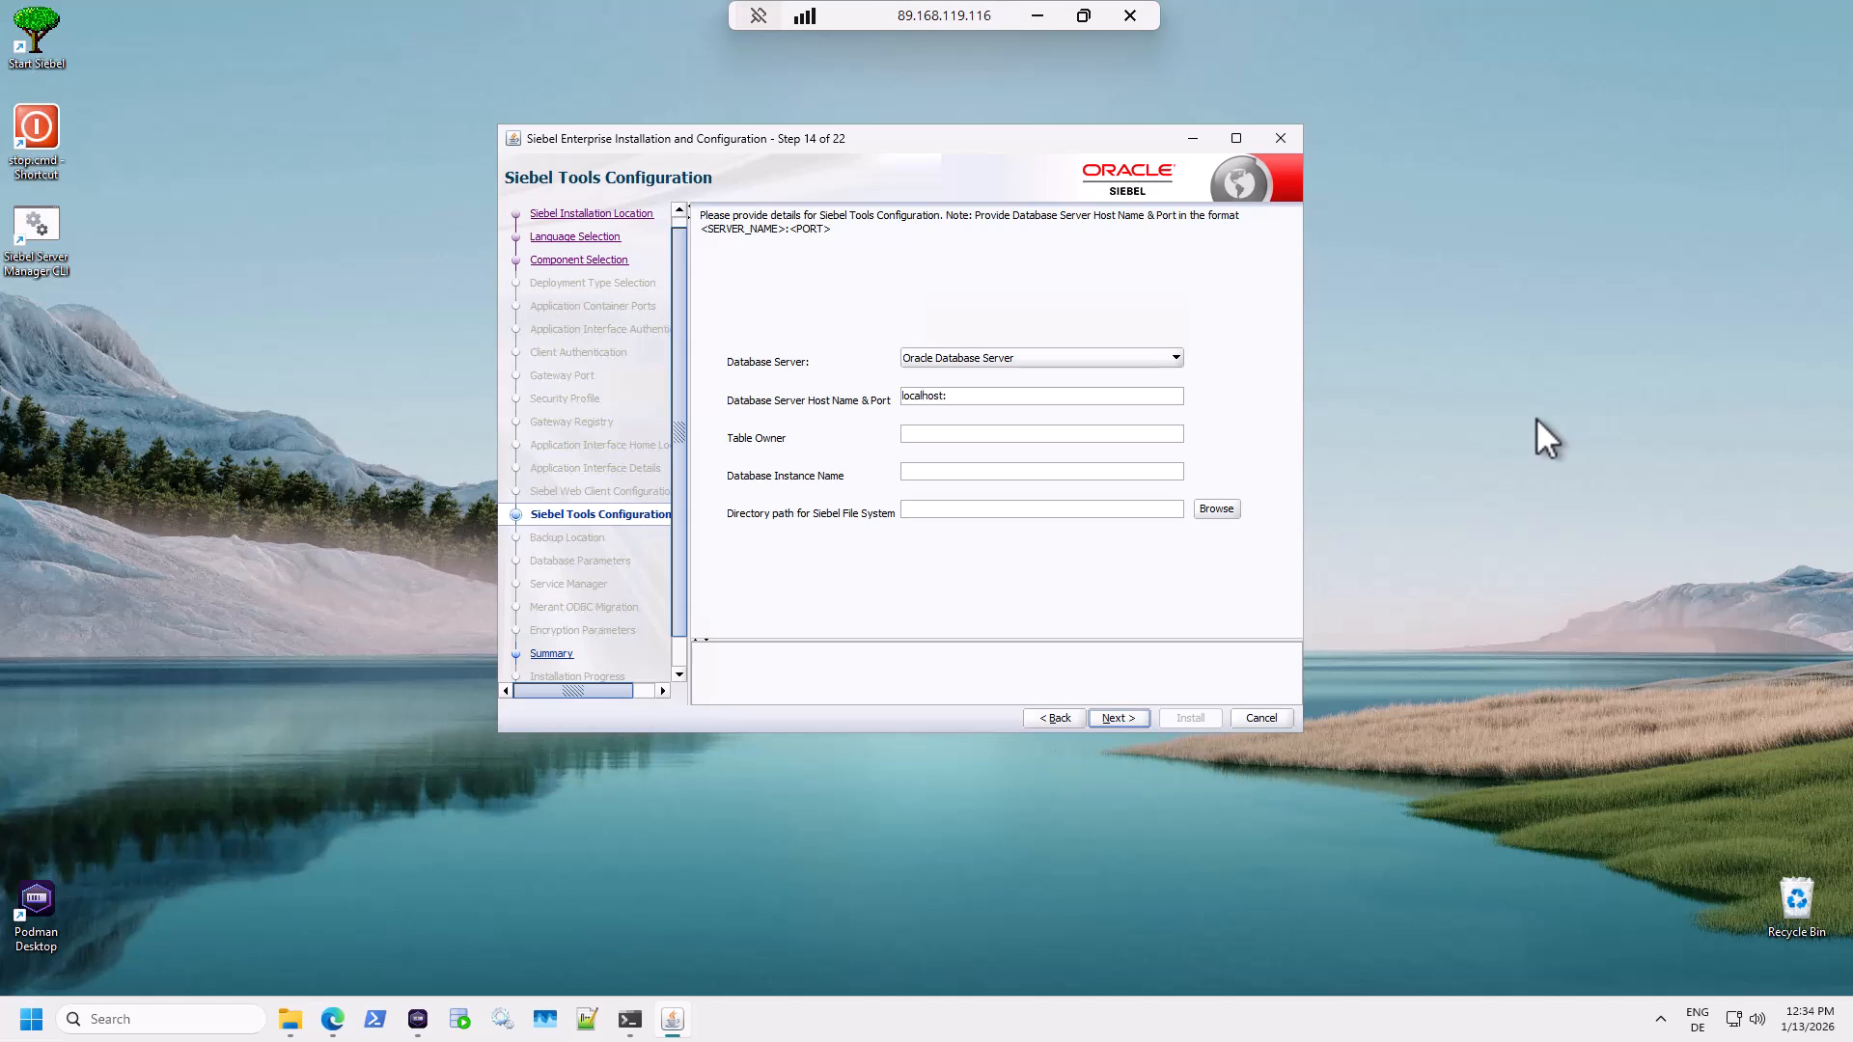
type(":1521")
left_click(1013, 433)
type("SIEBEL")
left_click(1019, 476)
type("FREEPDB1")
Choose C:\Siebel\fs as the Siebel file system folder and continue to the Summary.
left_click(1208, 508)
left_click(961, 377)
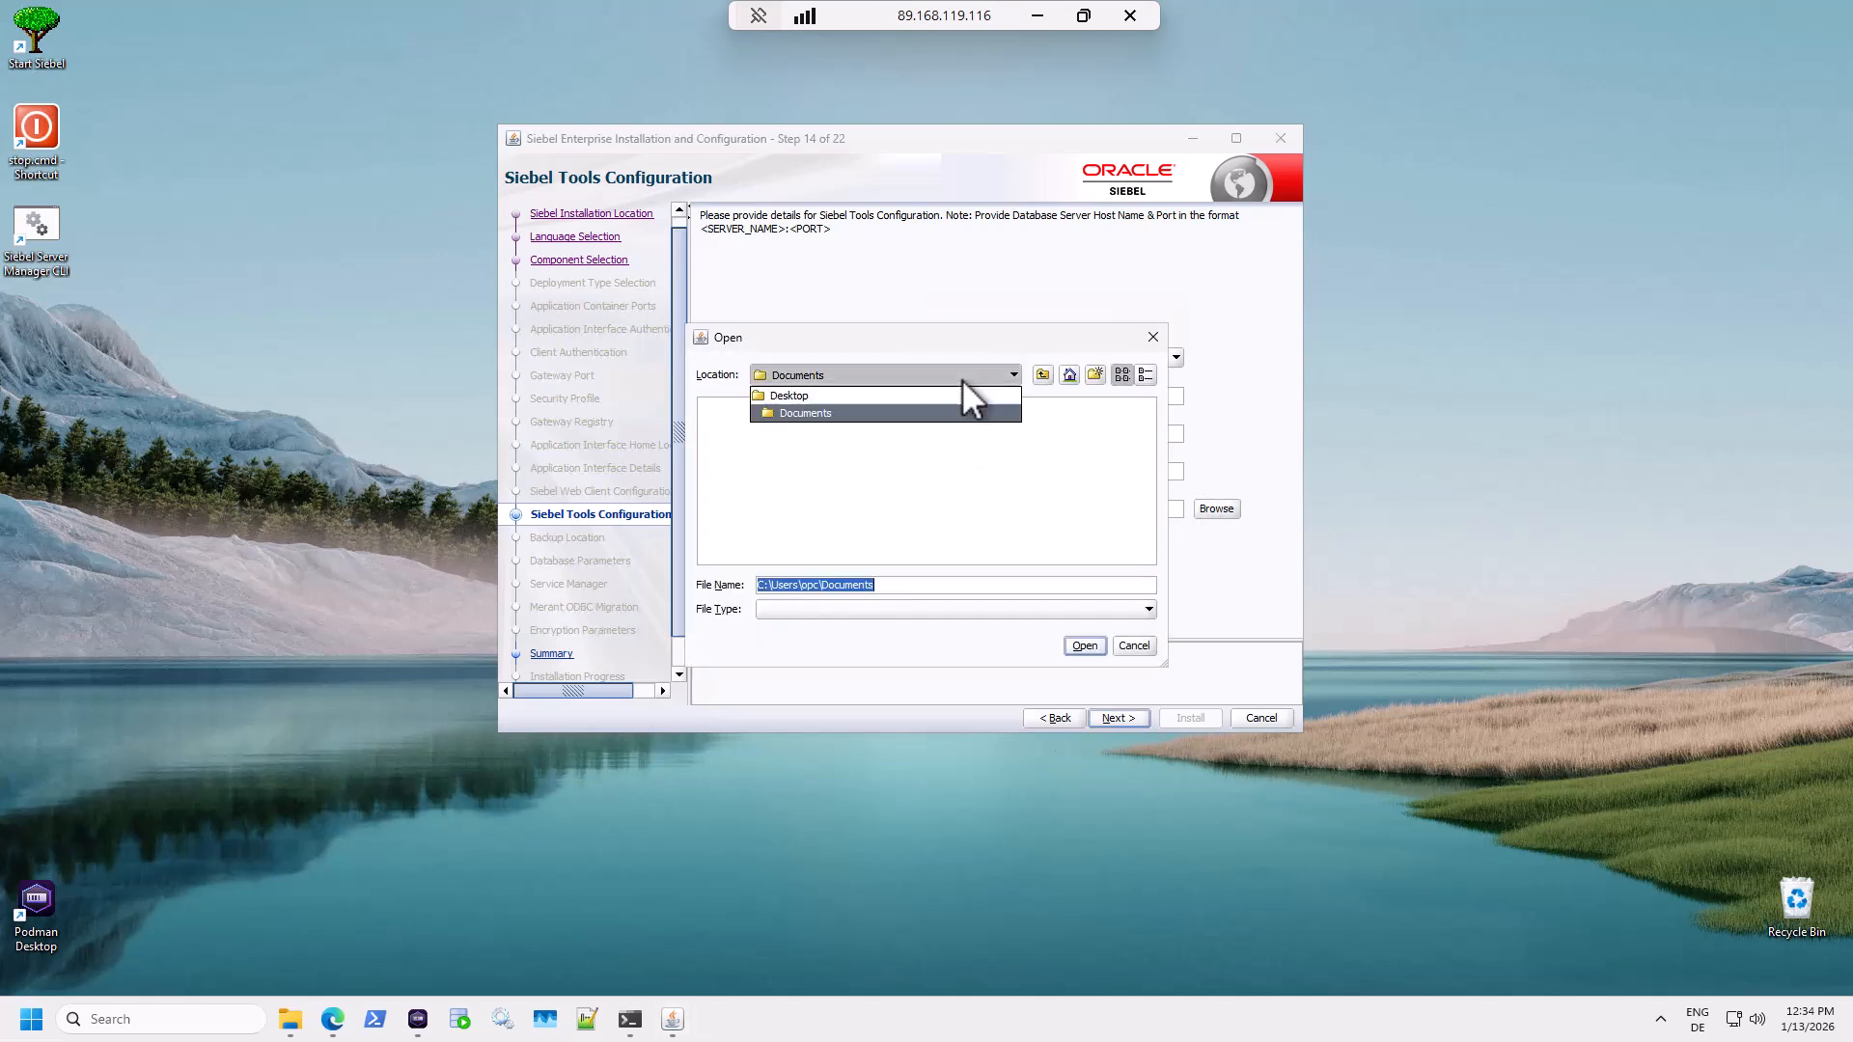
left_click(1074, 419)
left_click(1069, 375)
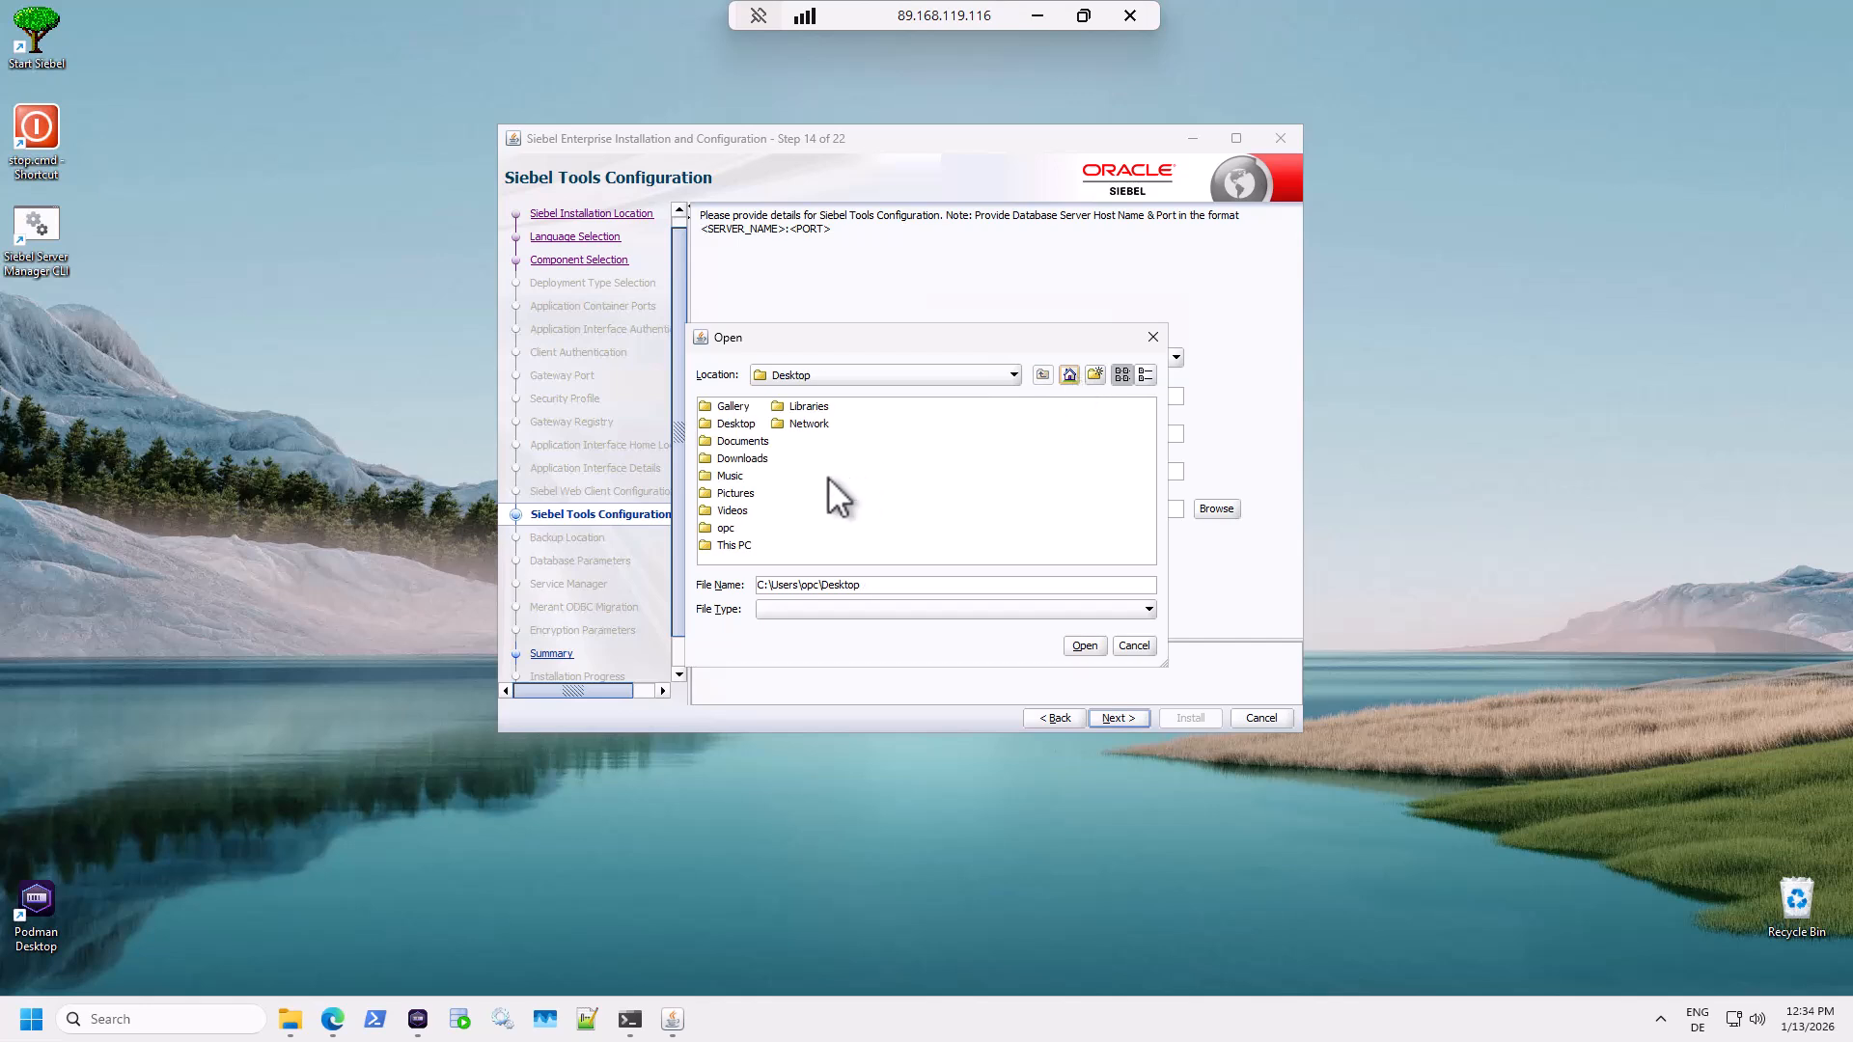
double_click(729, 546)
double_click(753, 424)
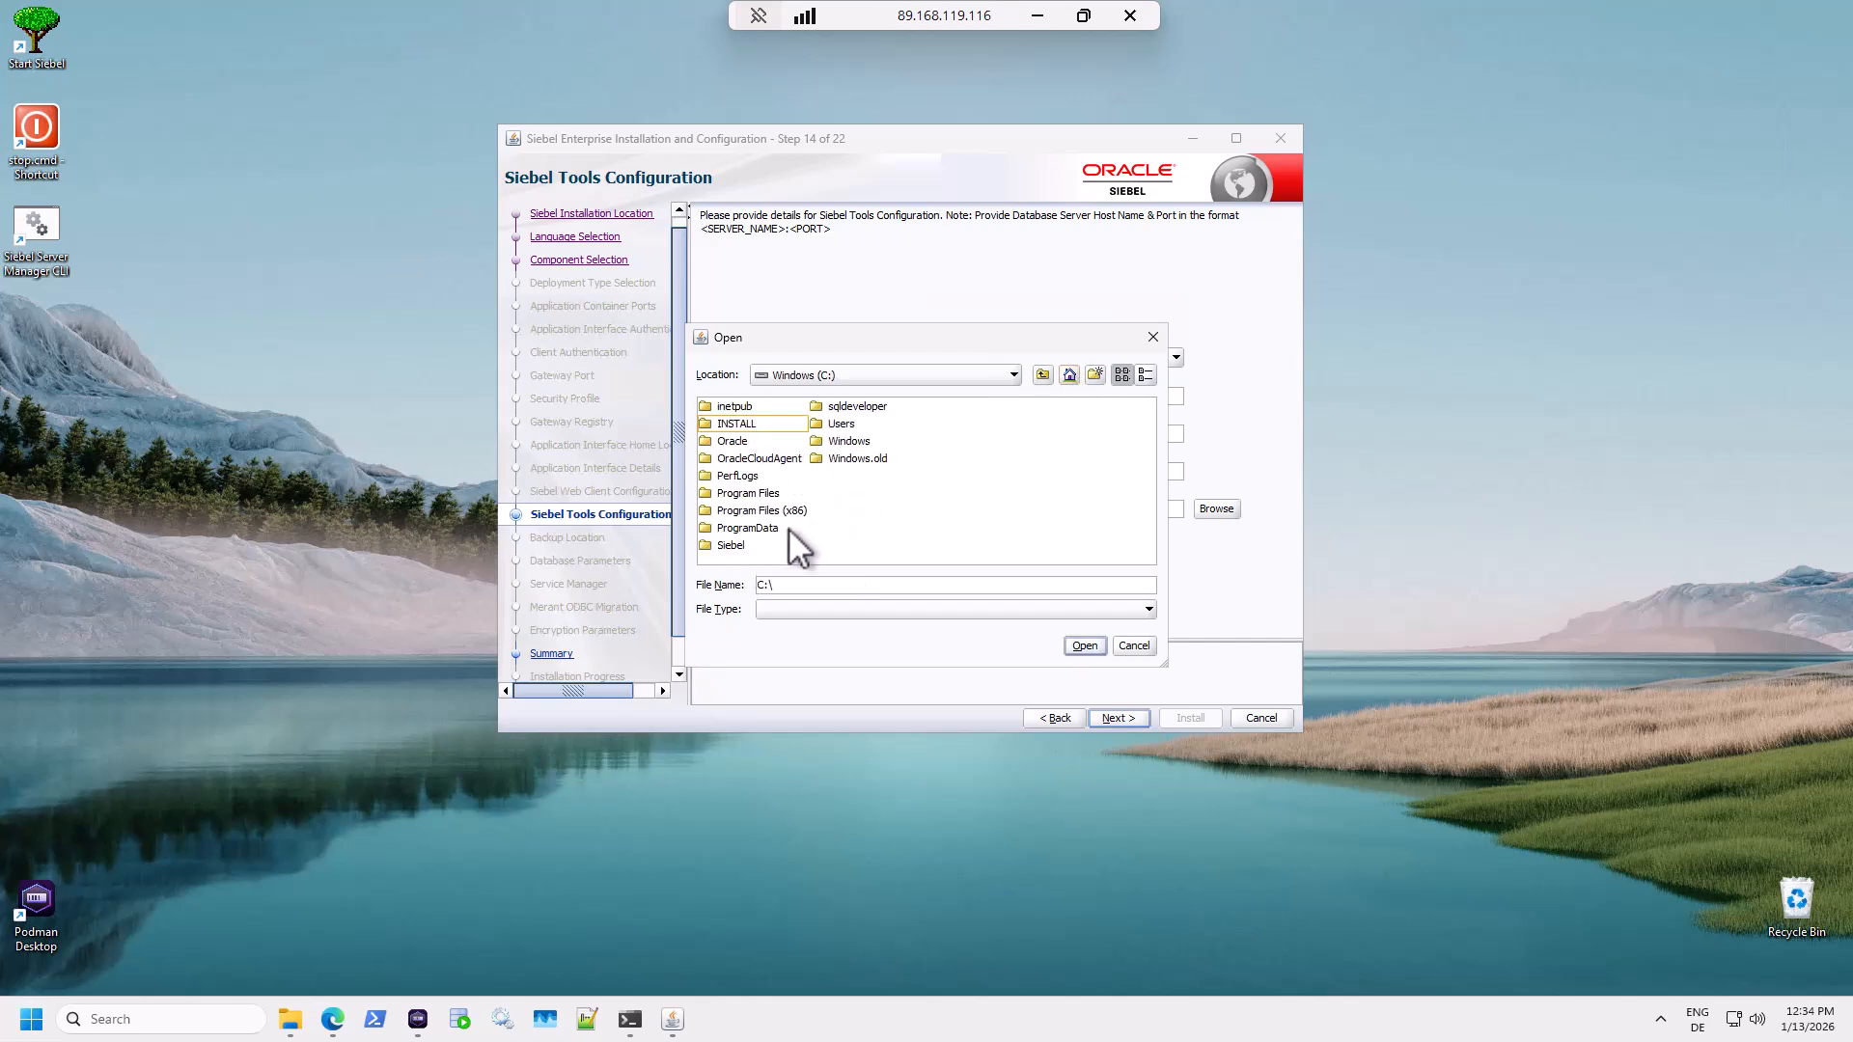
double_click(731, 544)
left_click(726, 408)
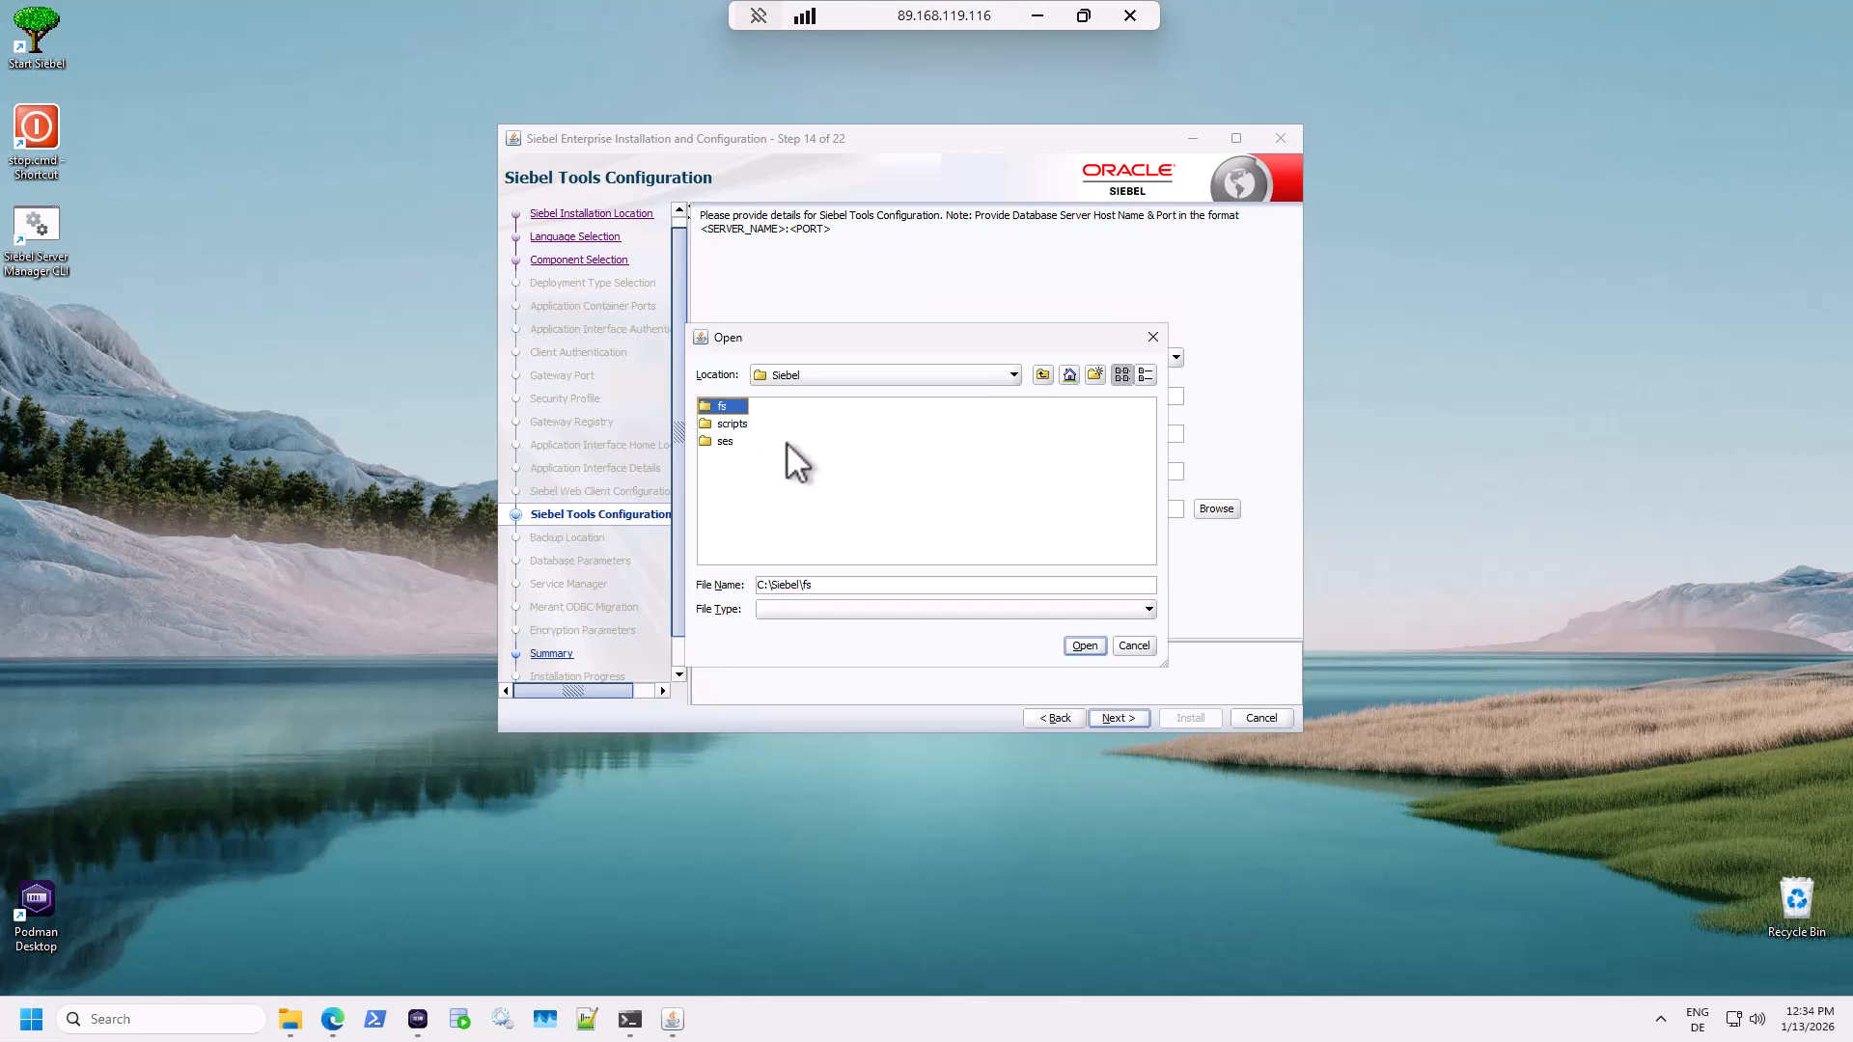
left_click(1098, 647)
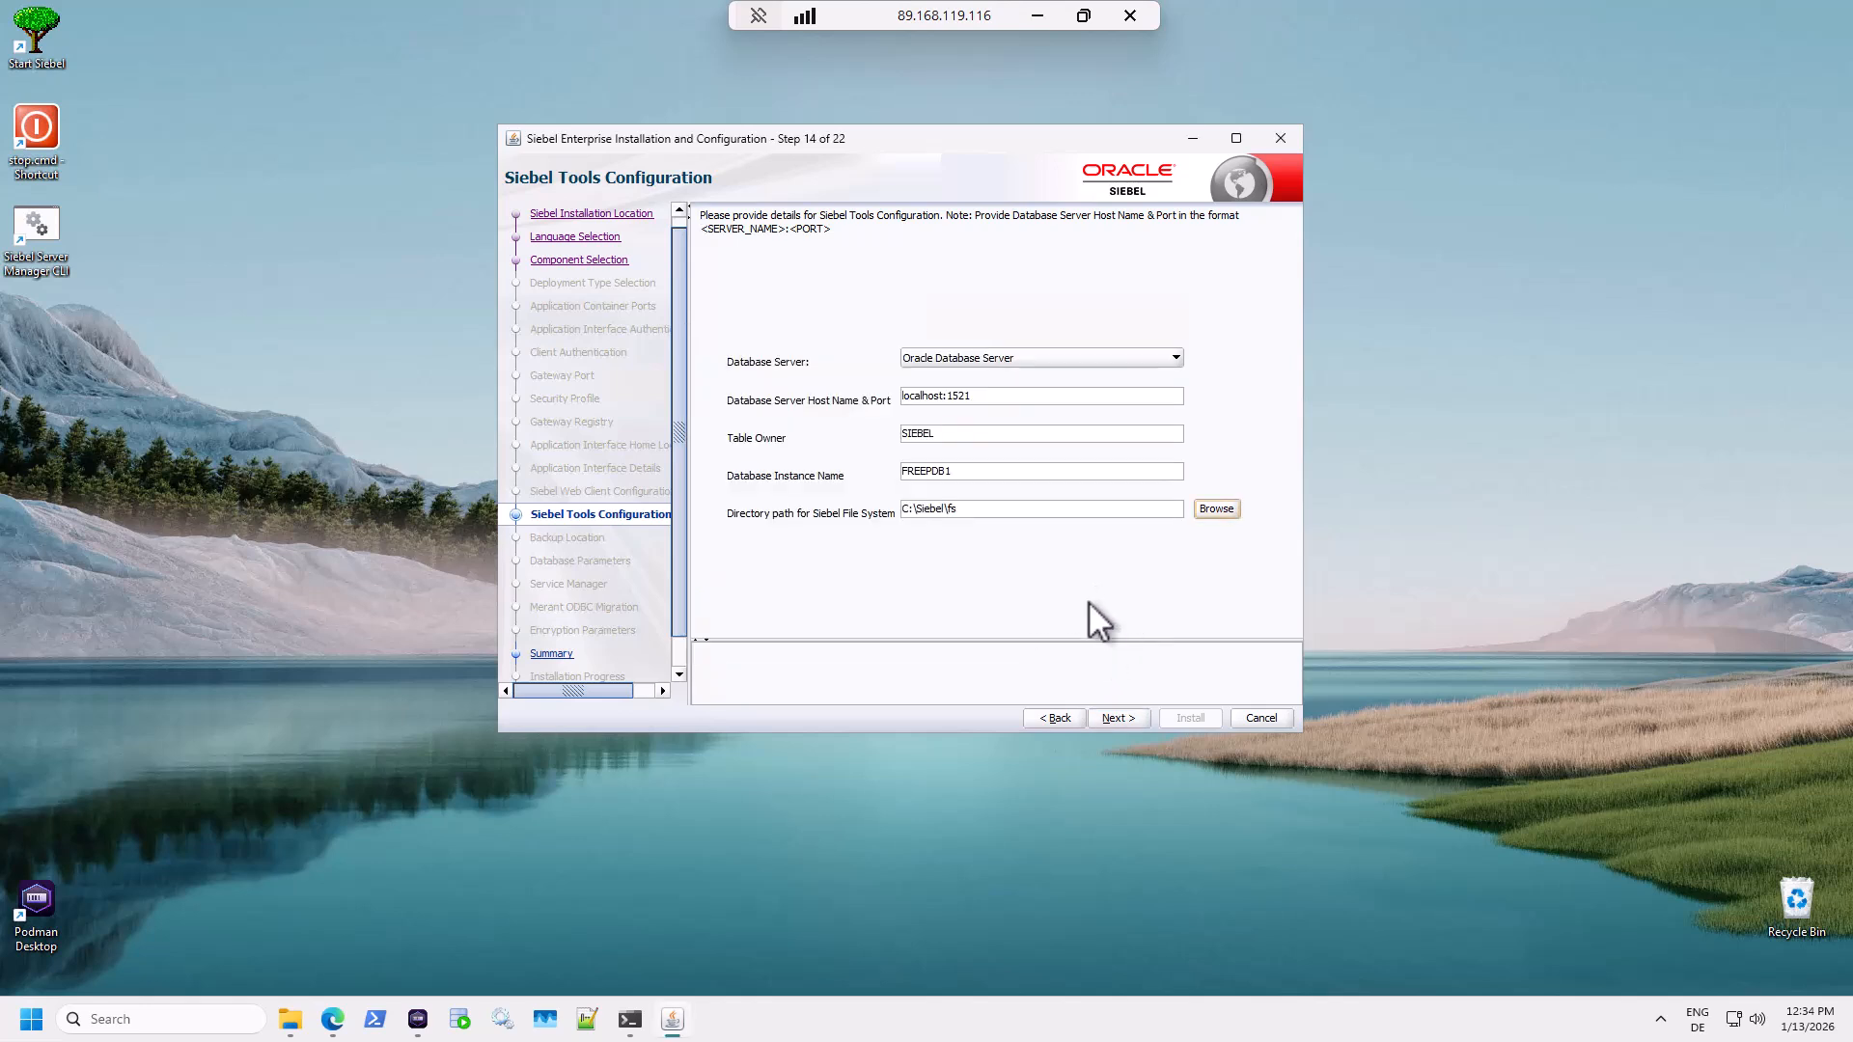
left_click(1130, 719)
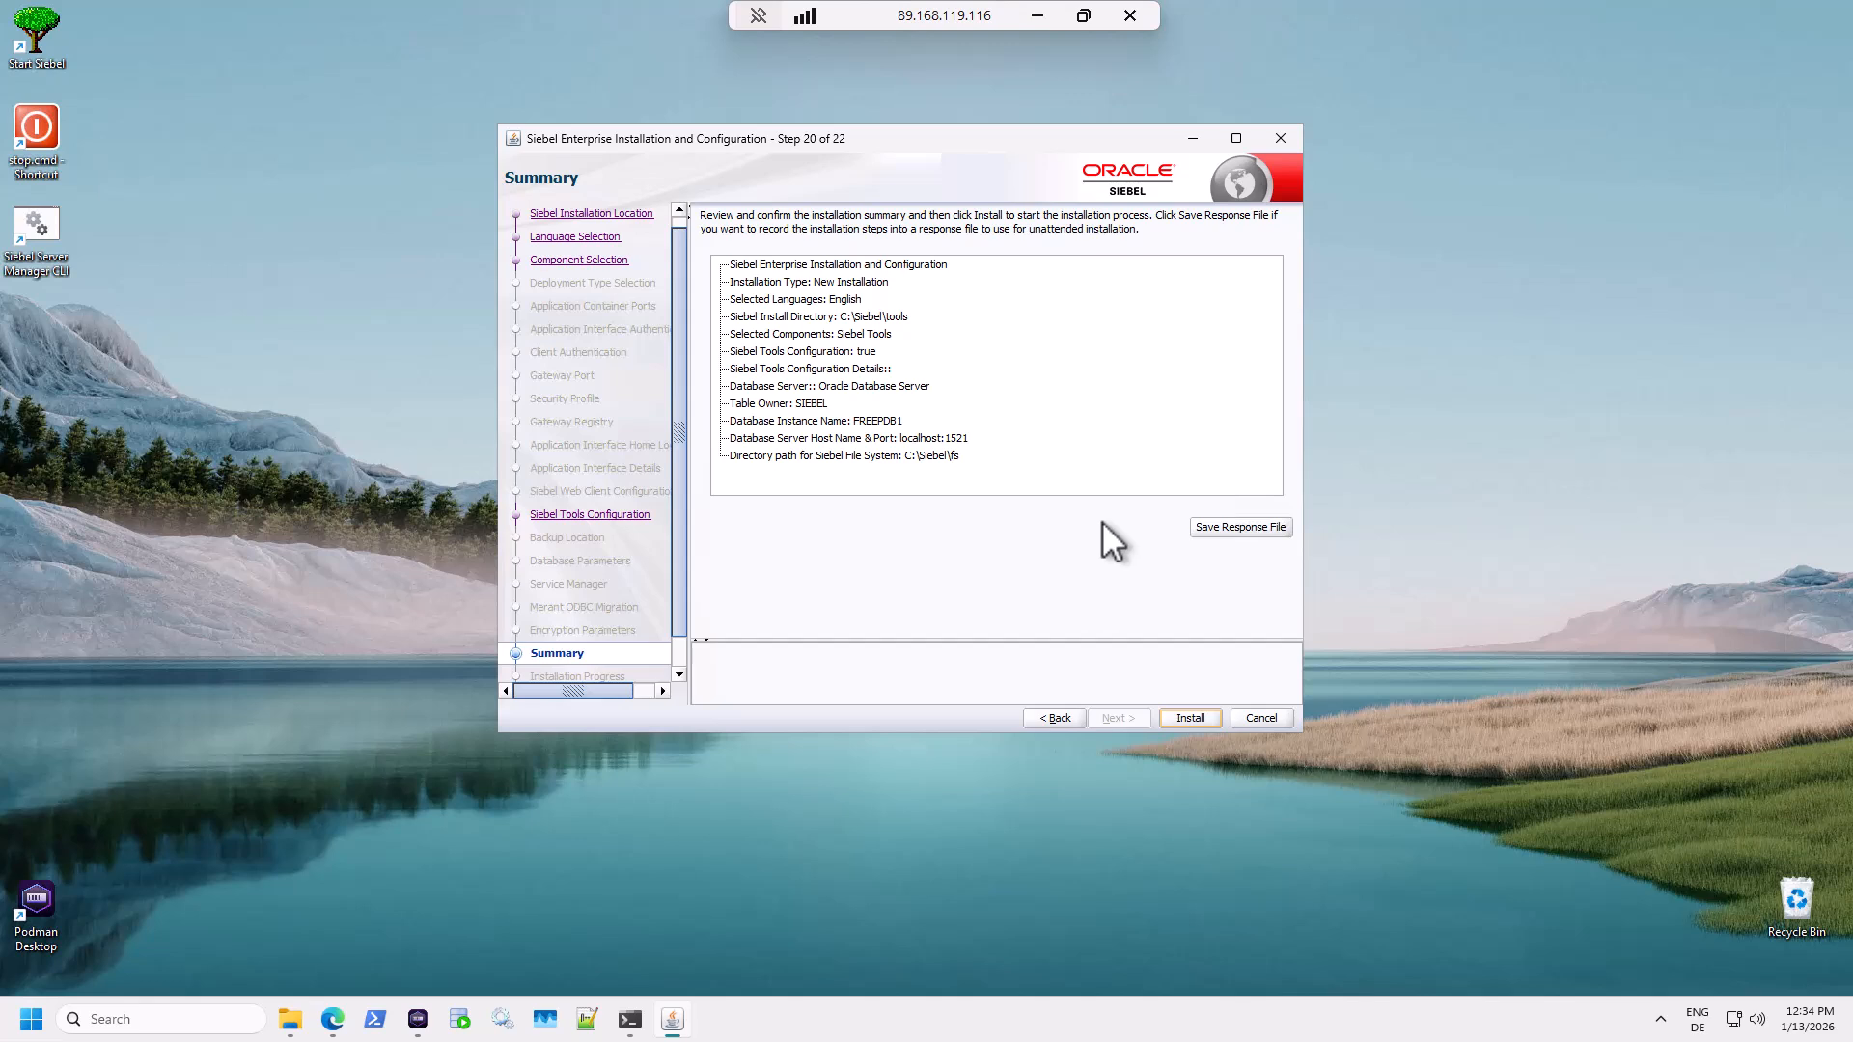
Install Siebel Tools, and once it reaches 100%, finish and exit the installer.
left_click(1195, 716)
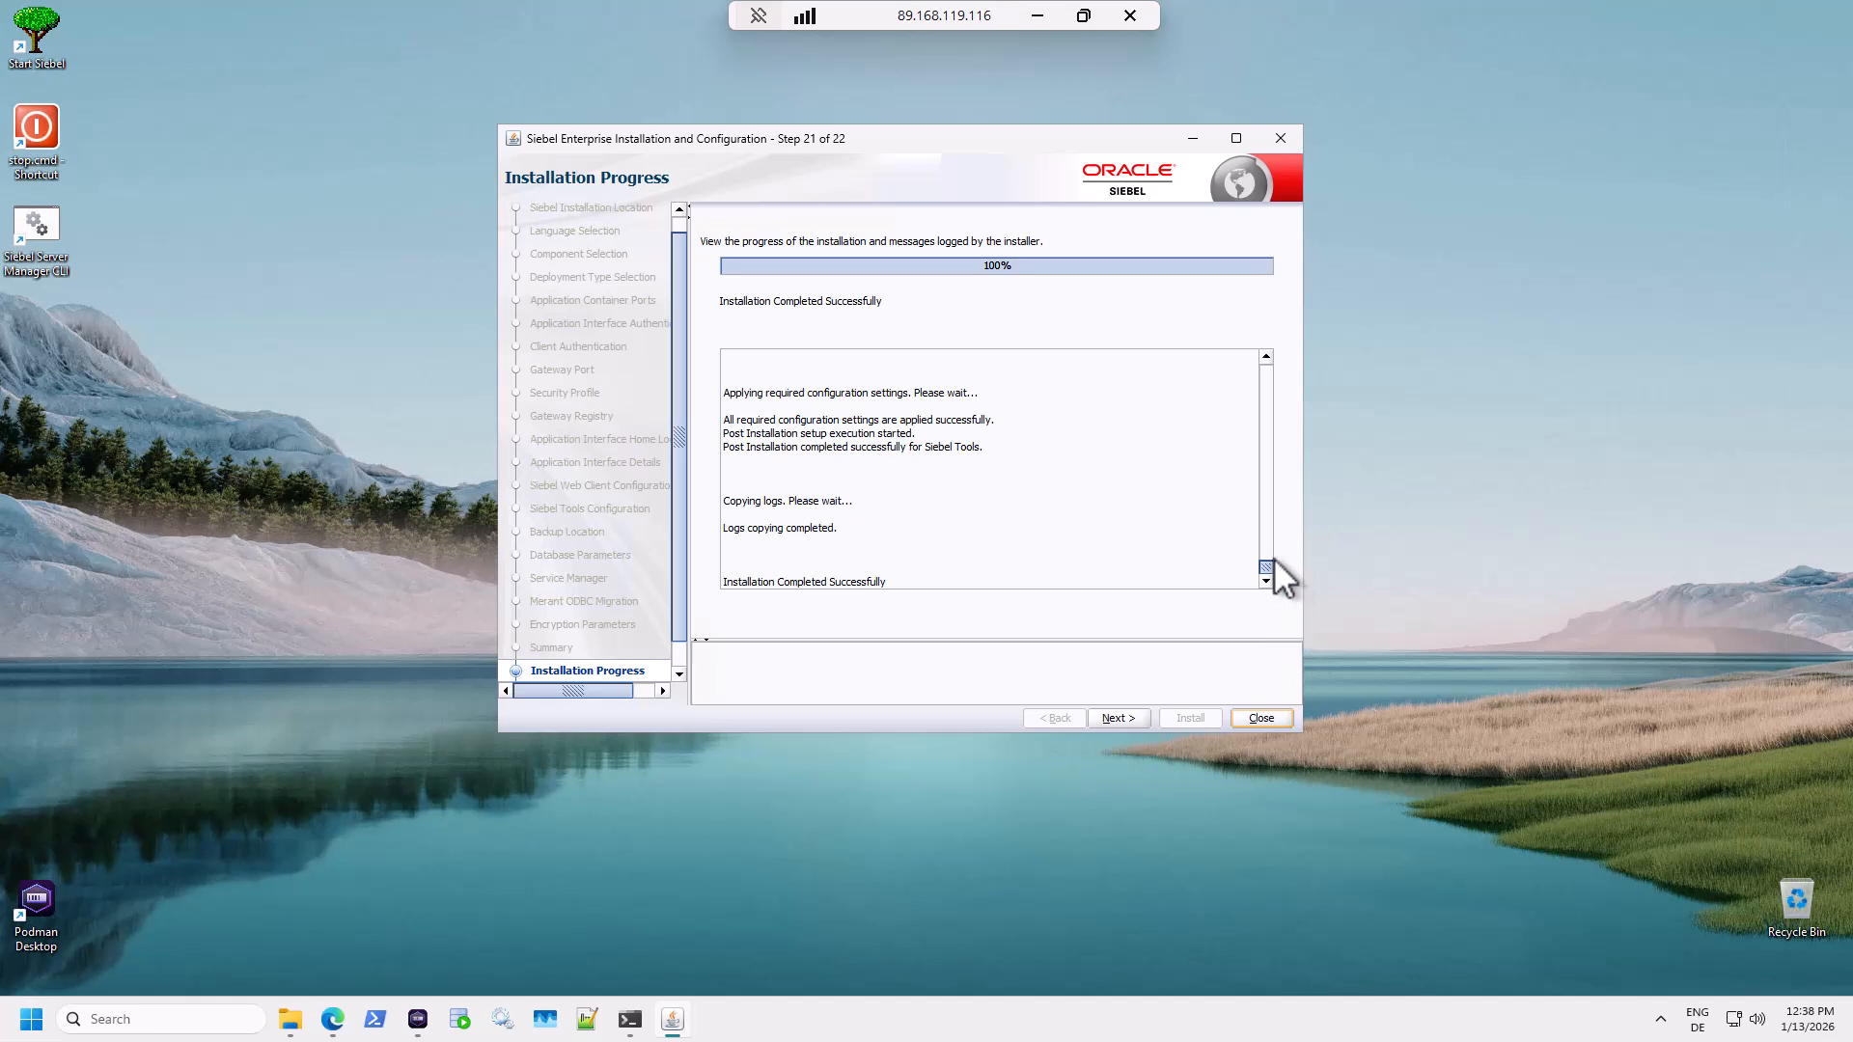
left_click(1117, 718)
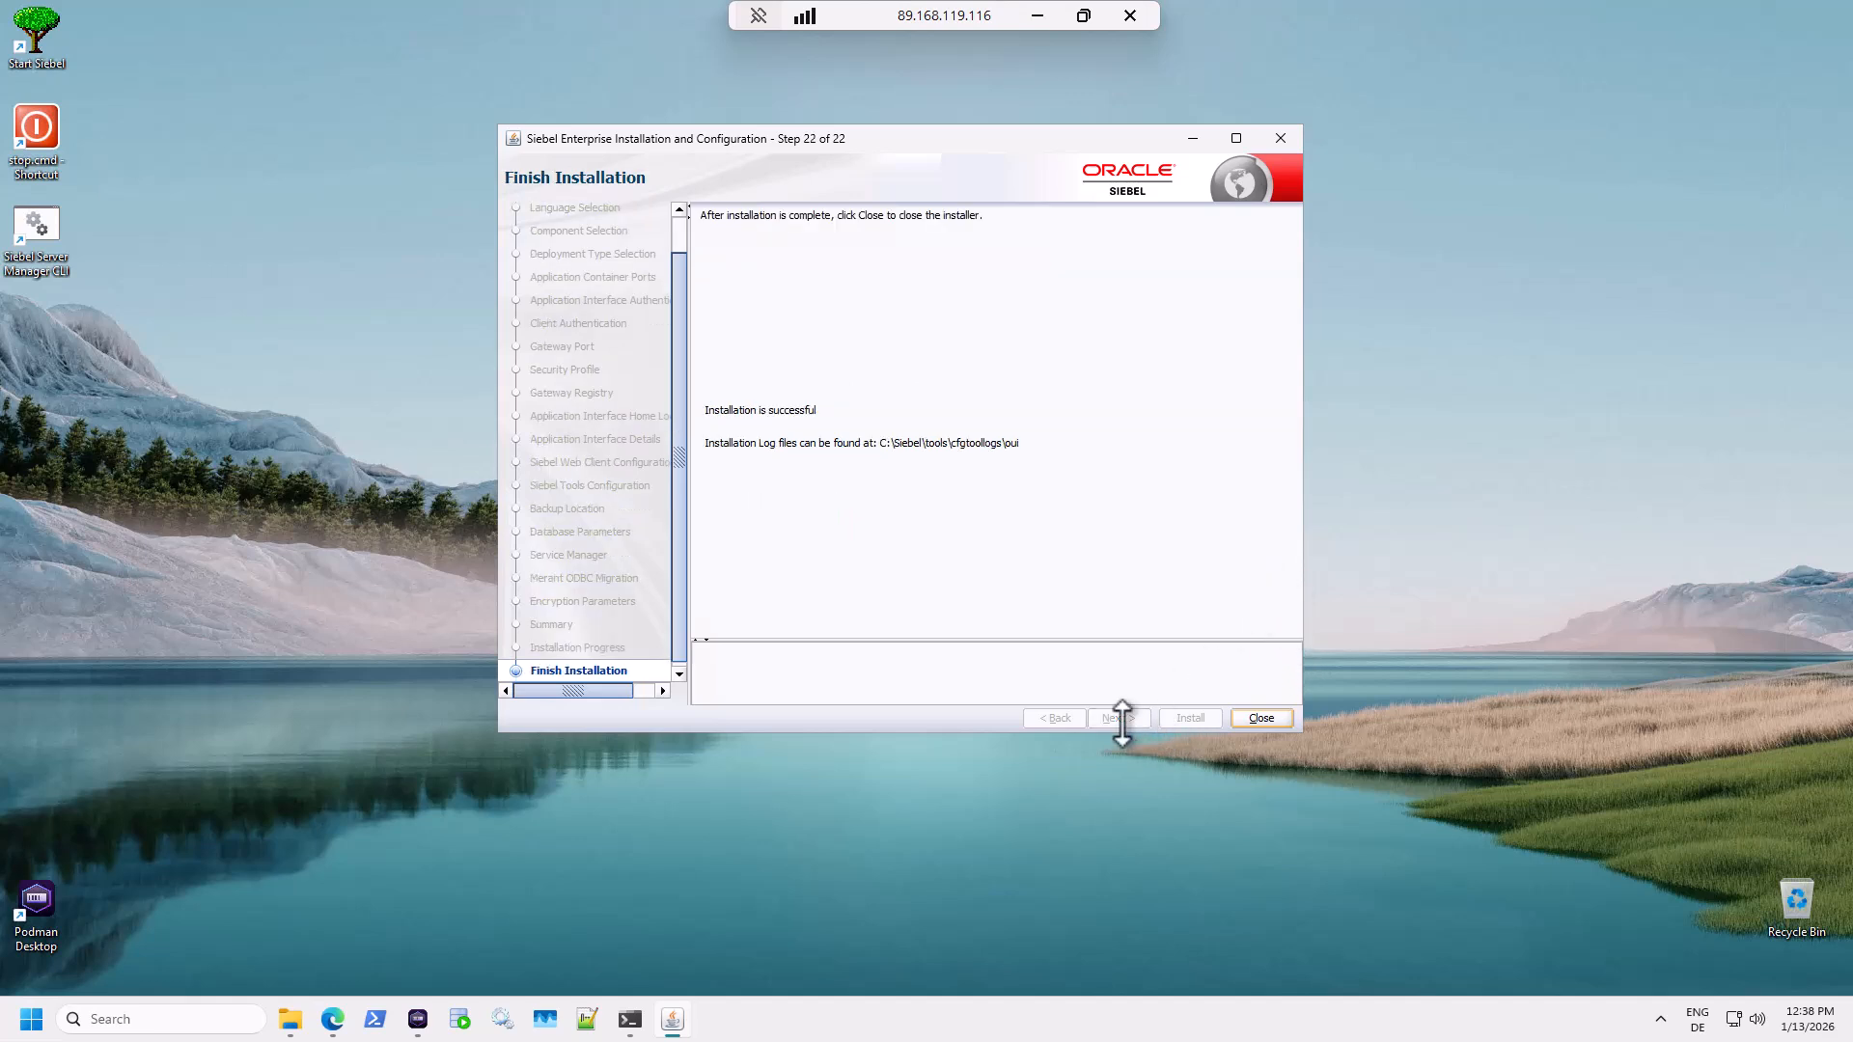
left_click(1259, 718)
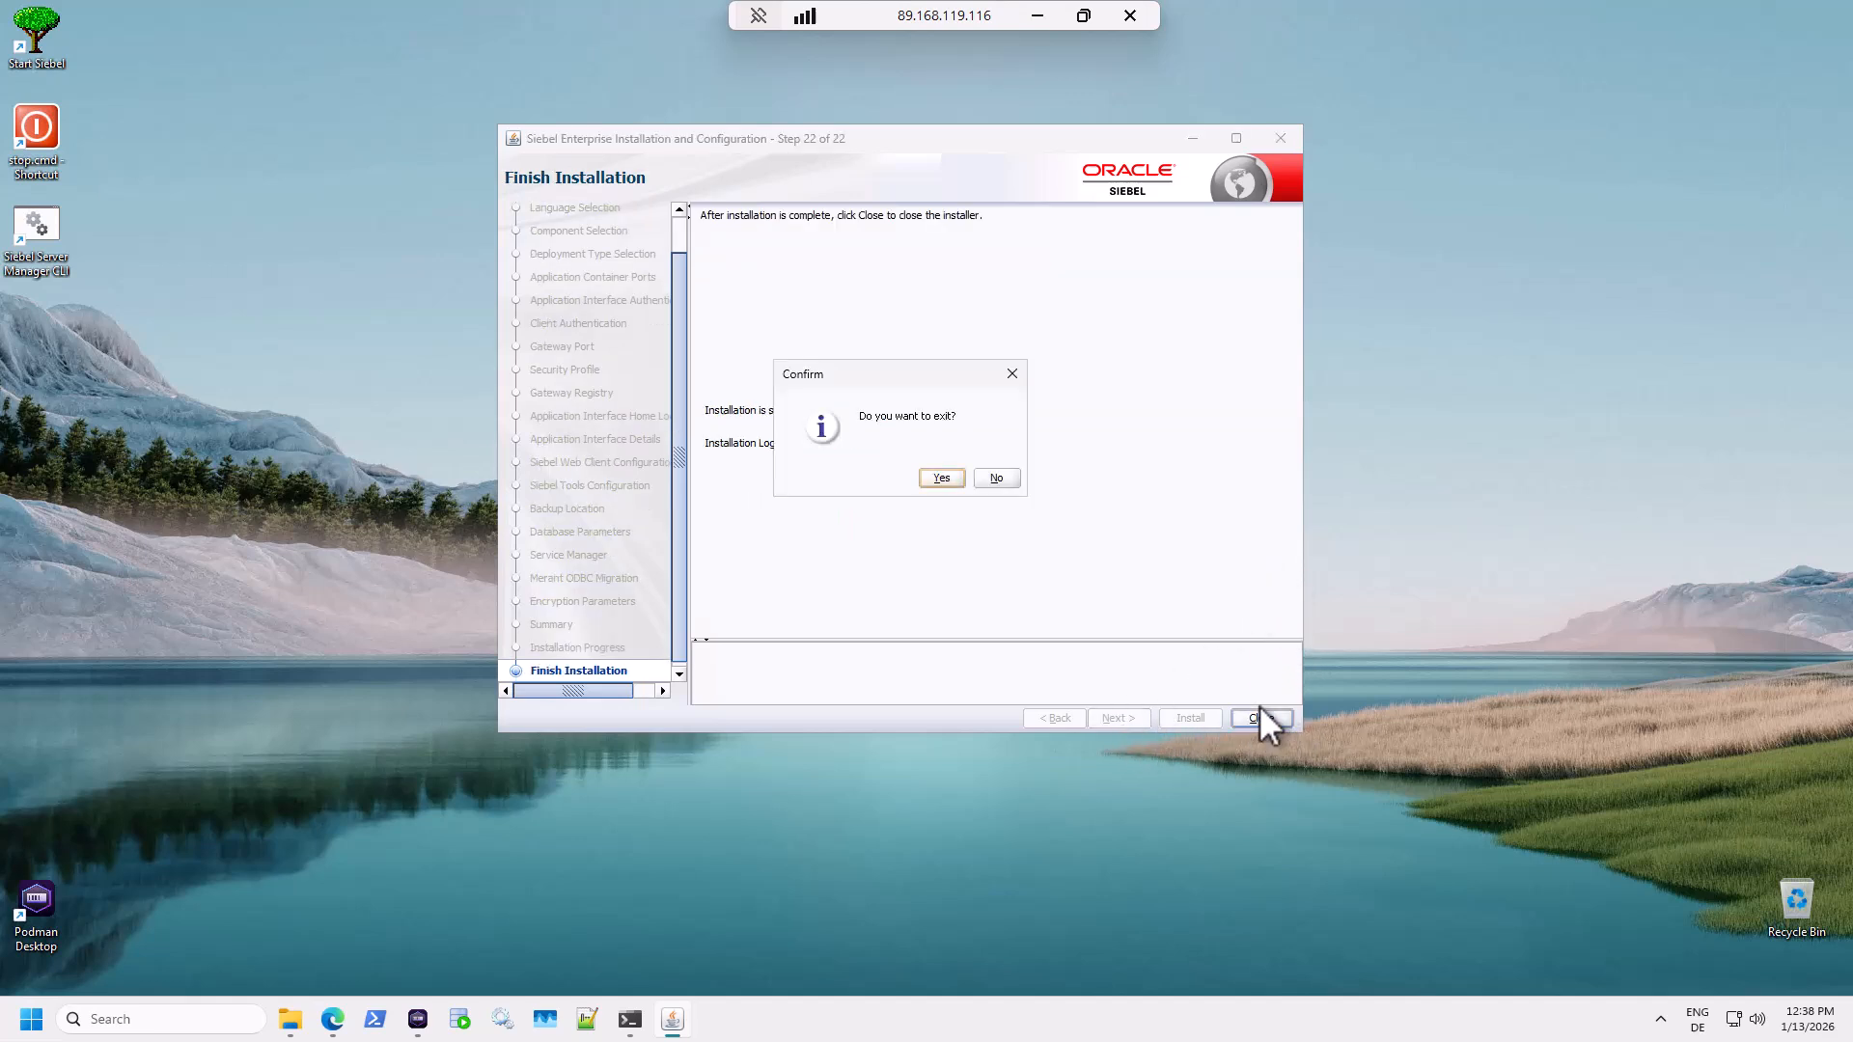
left_click(934, 476)
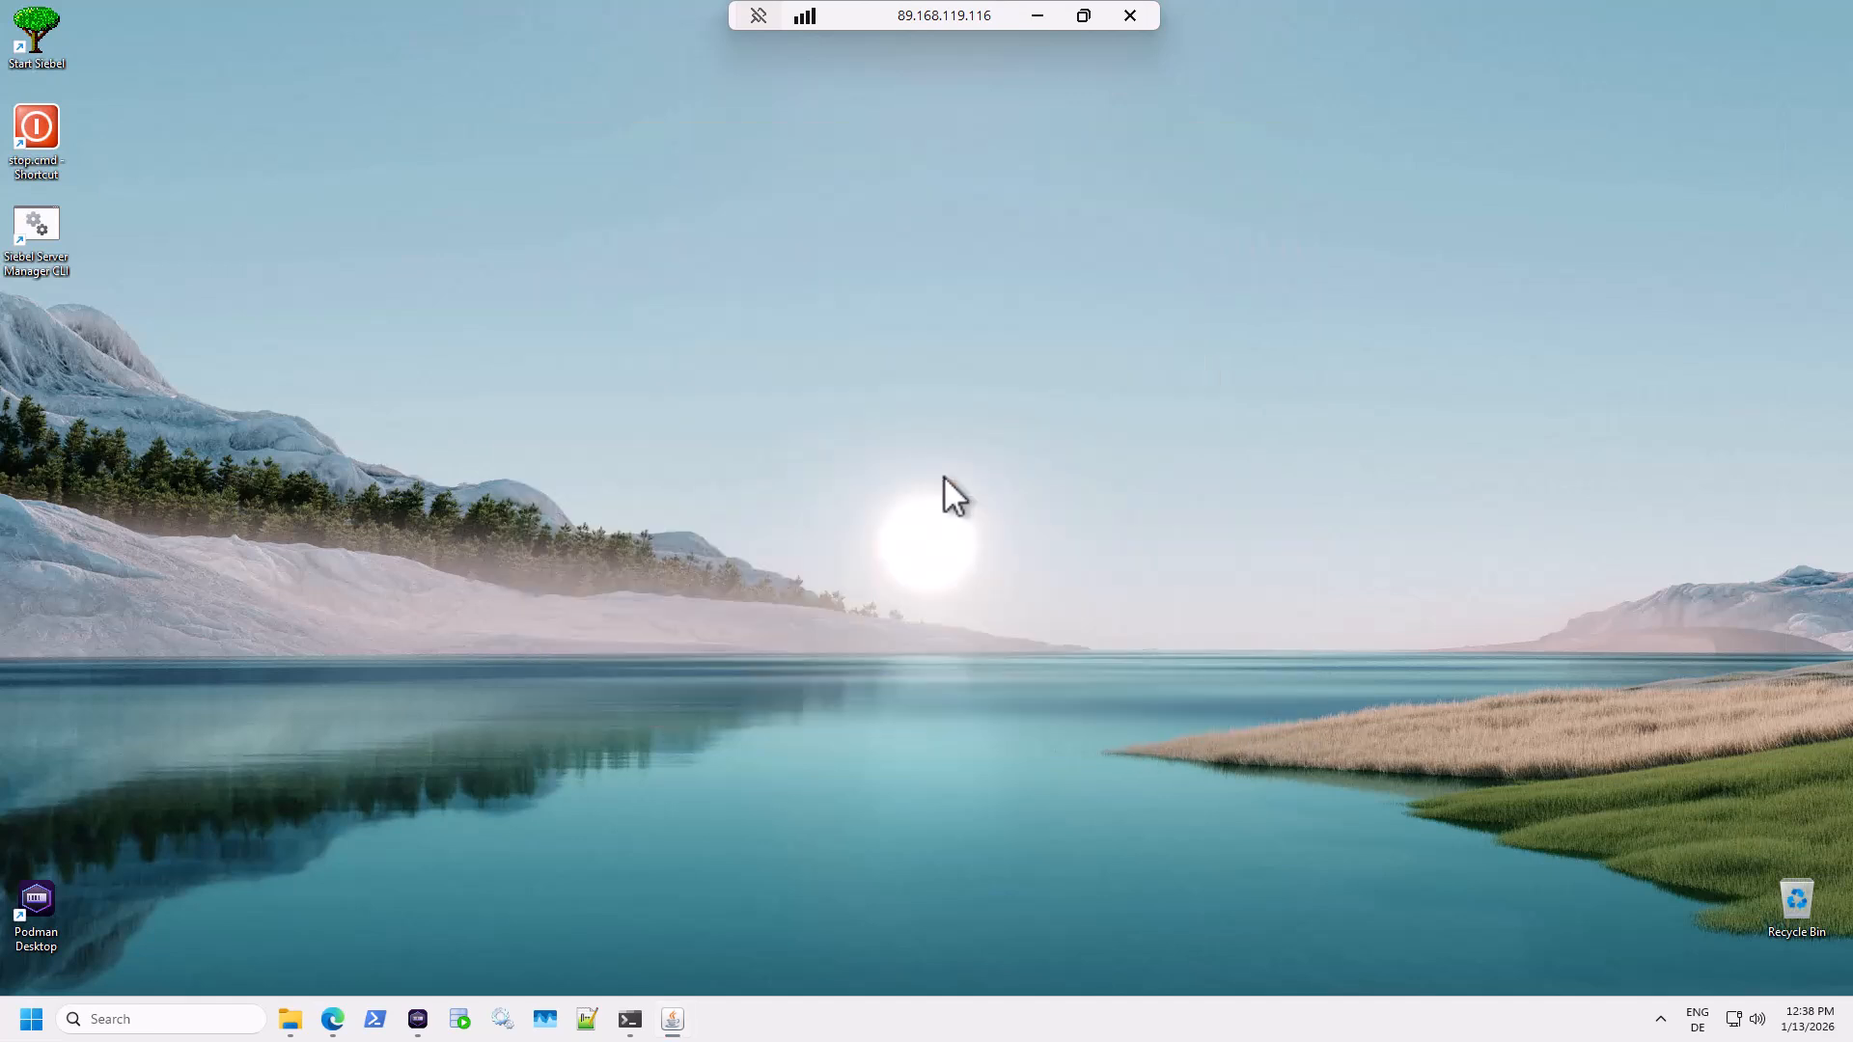
Search the Start menu for 'tools' and launch Siebel Tools from the results.
left_click(30, 1021)
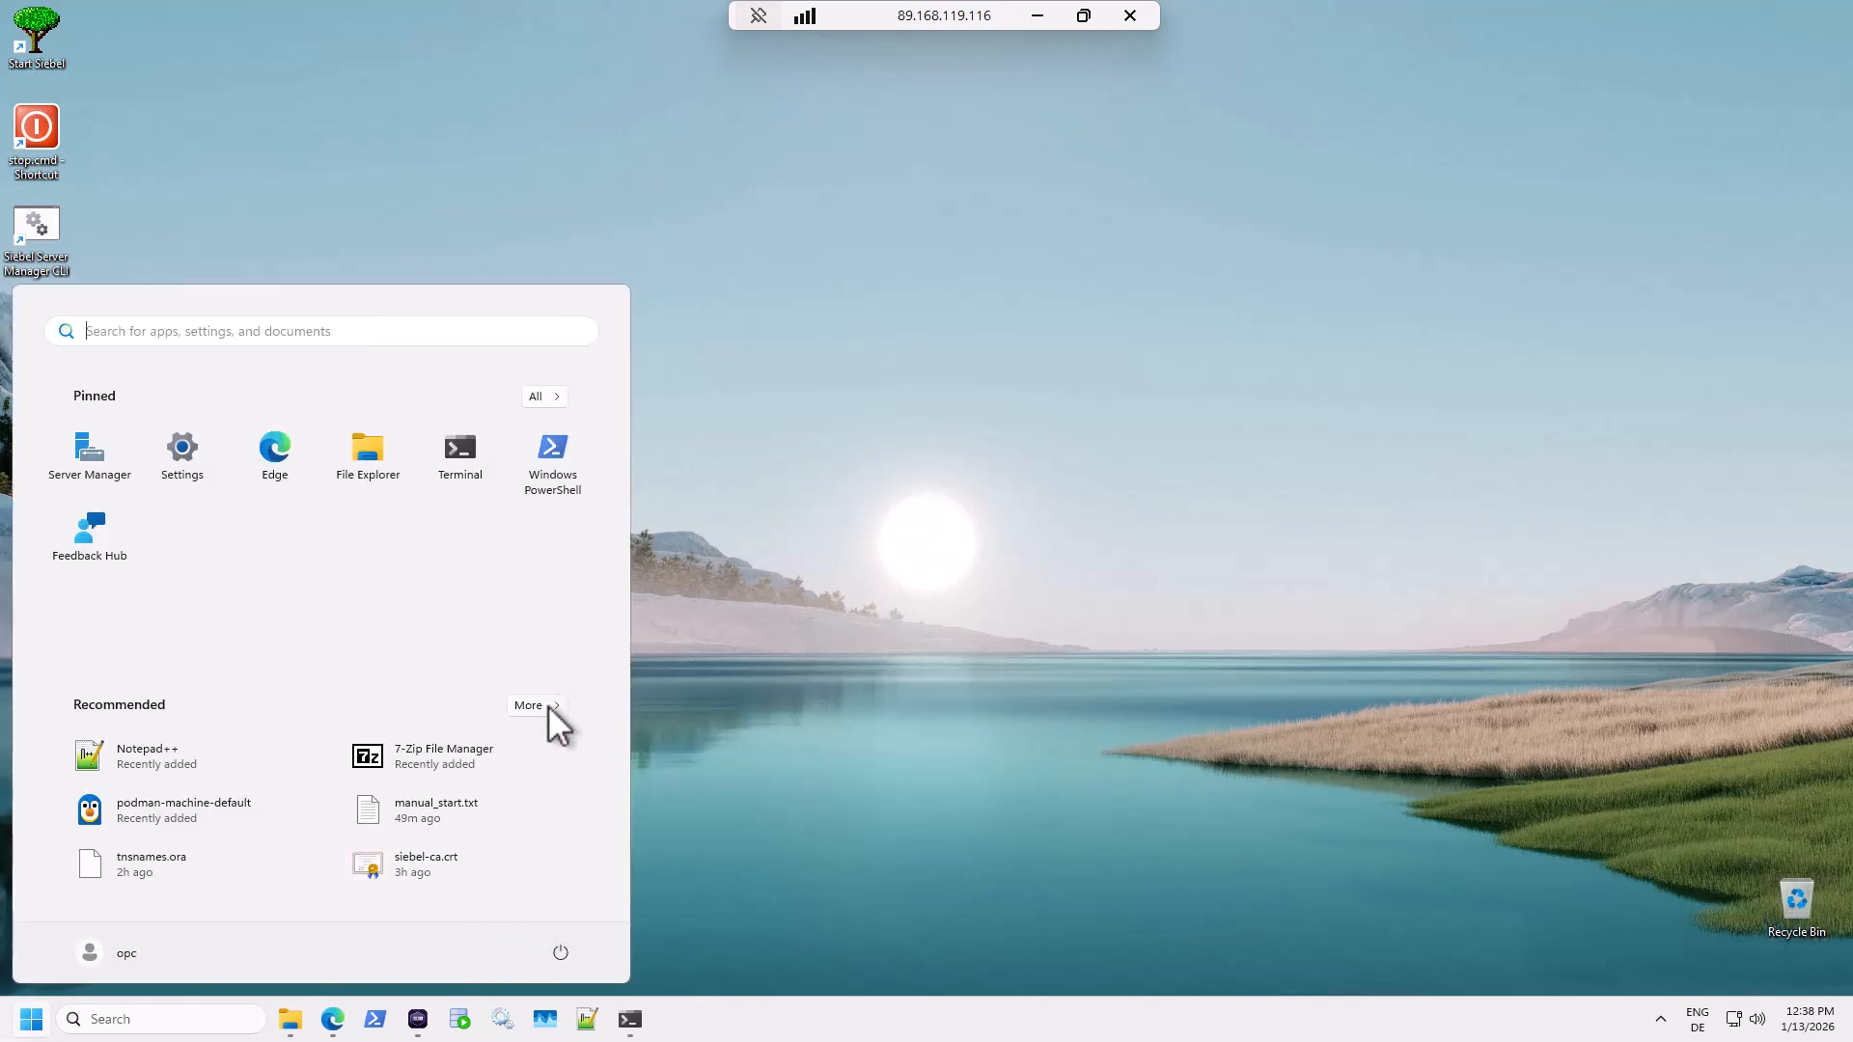
left_click(351, 338)
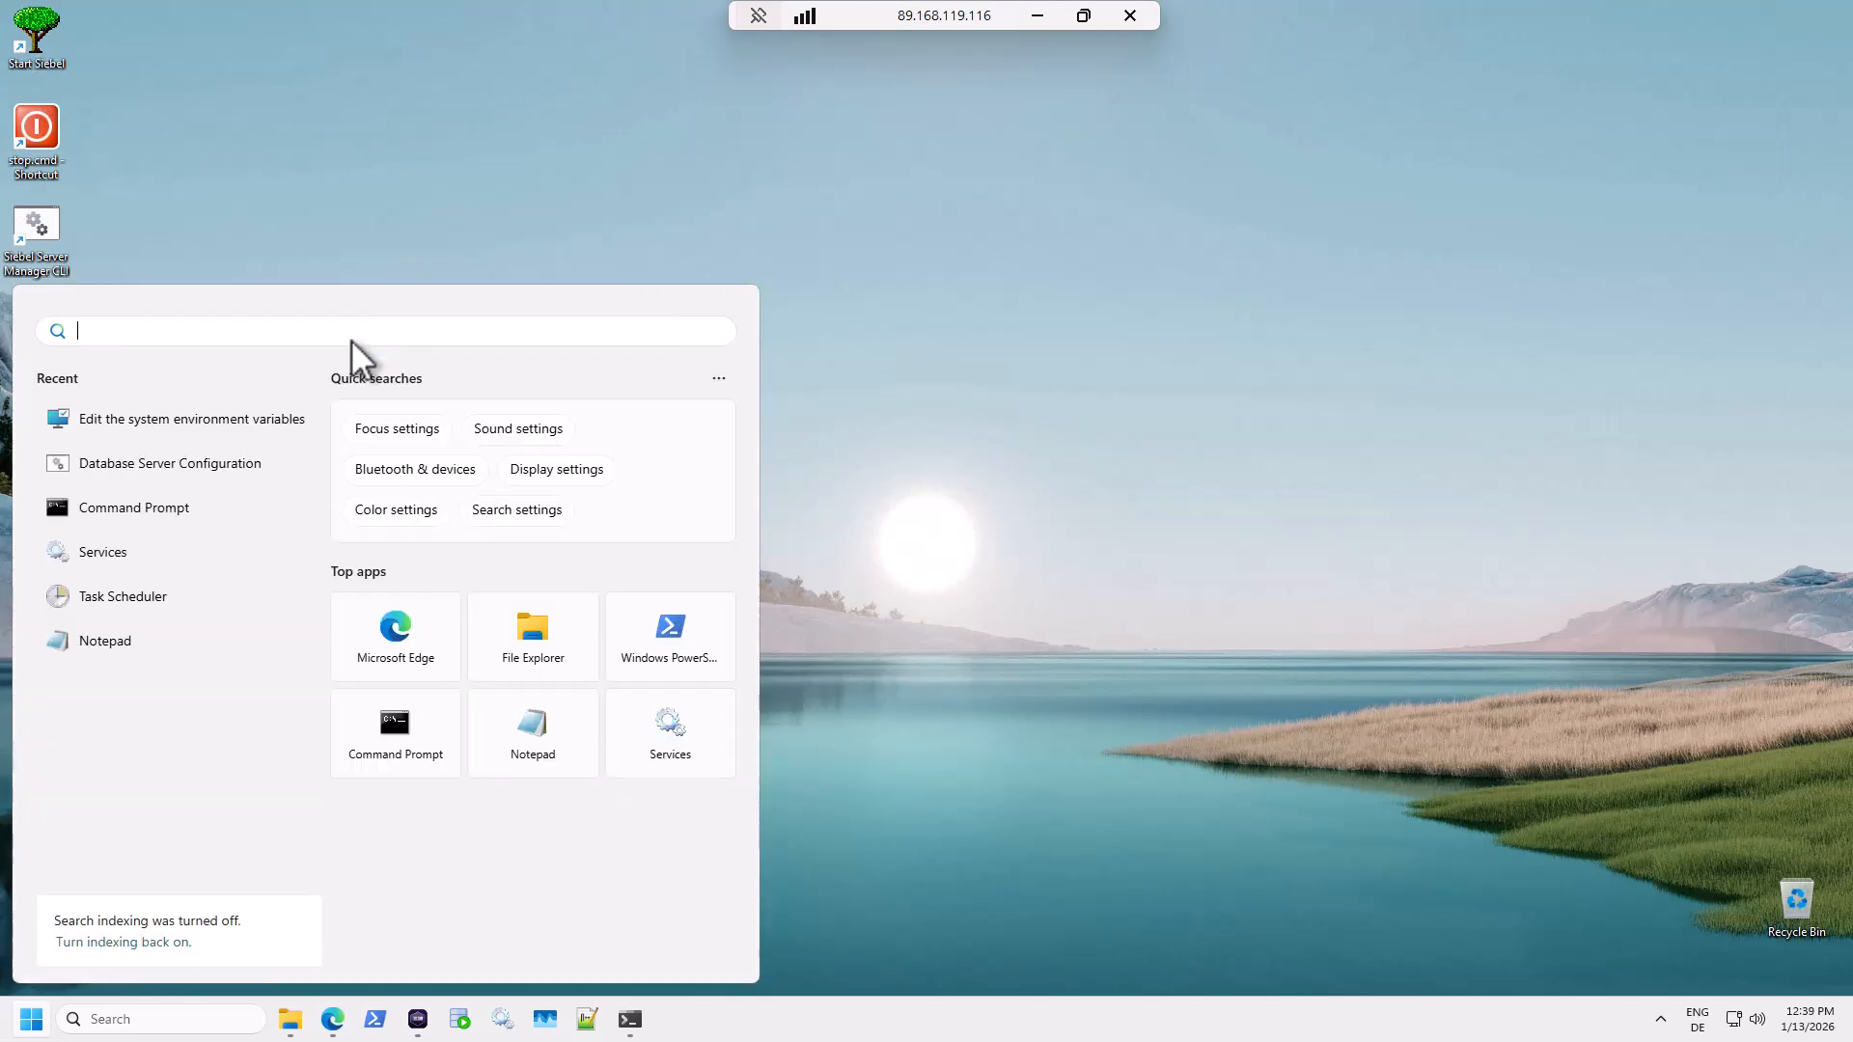
type("tools")
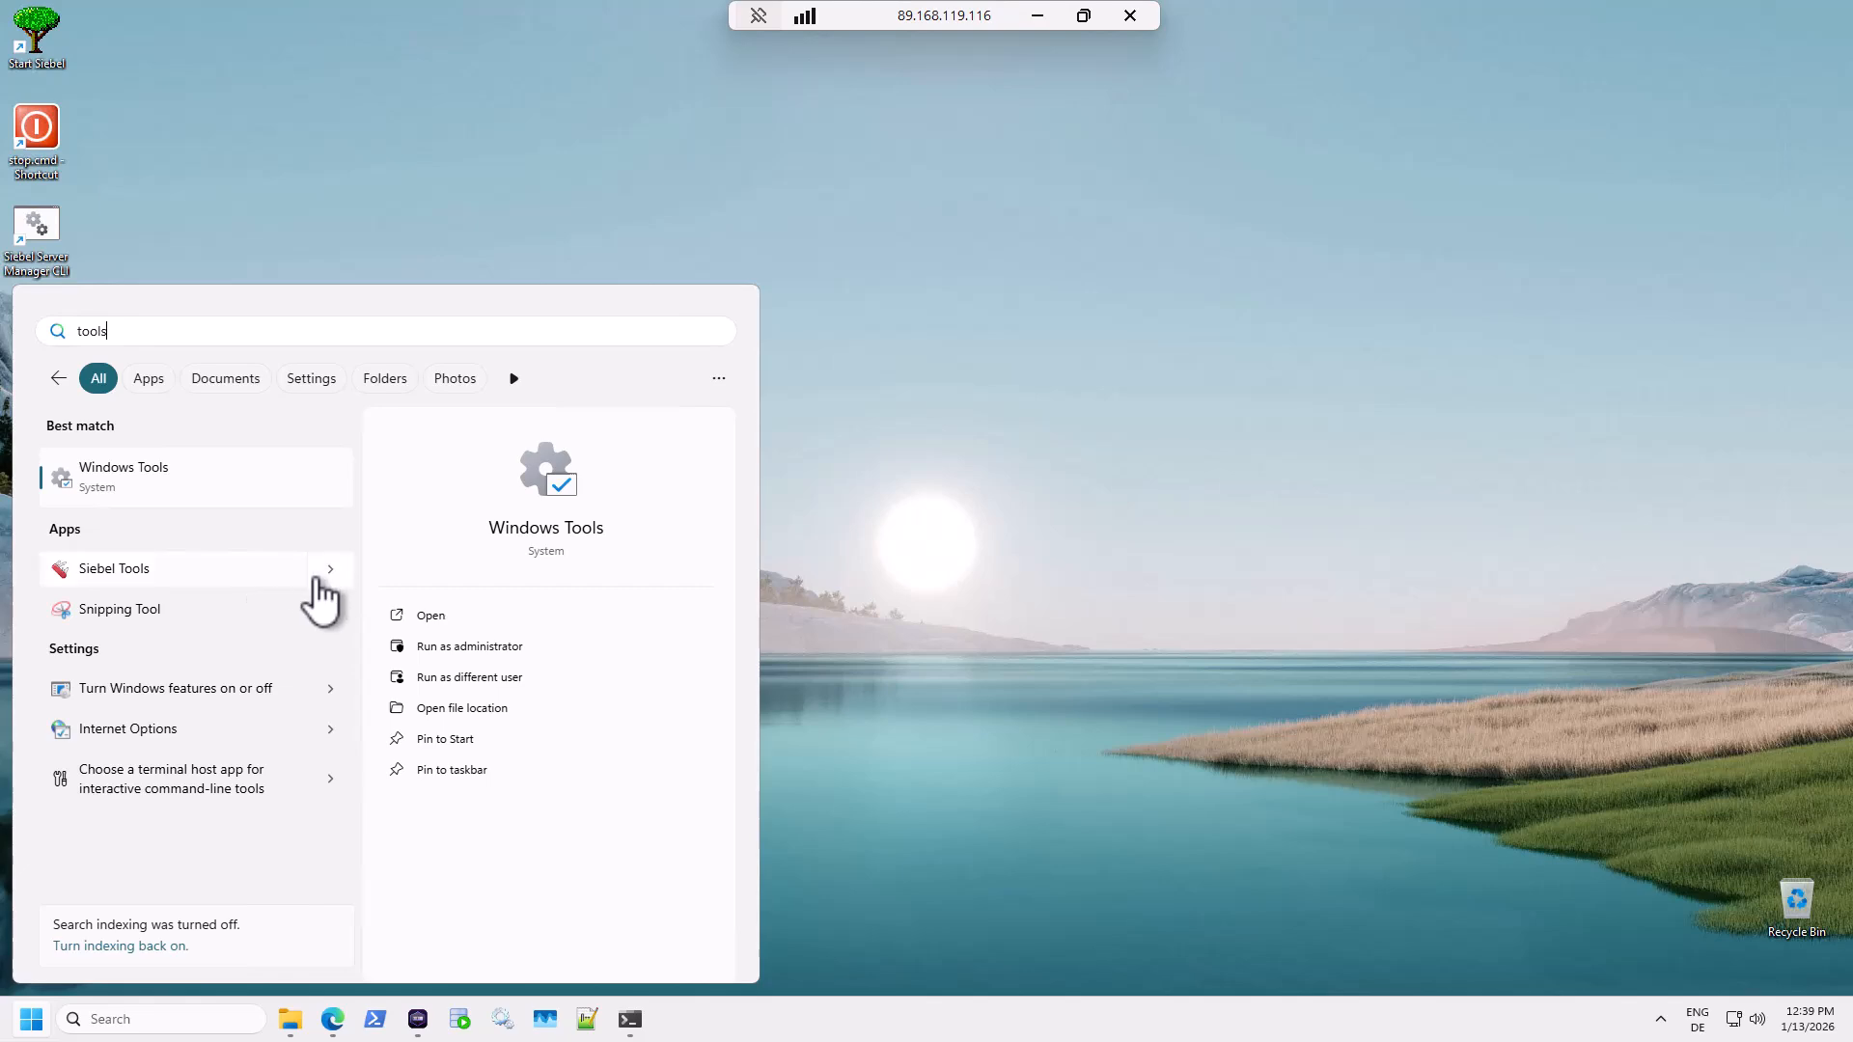
left_click(121, 585)
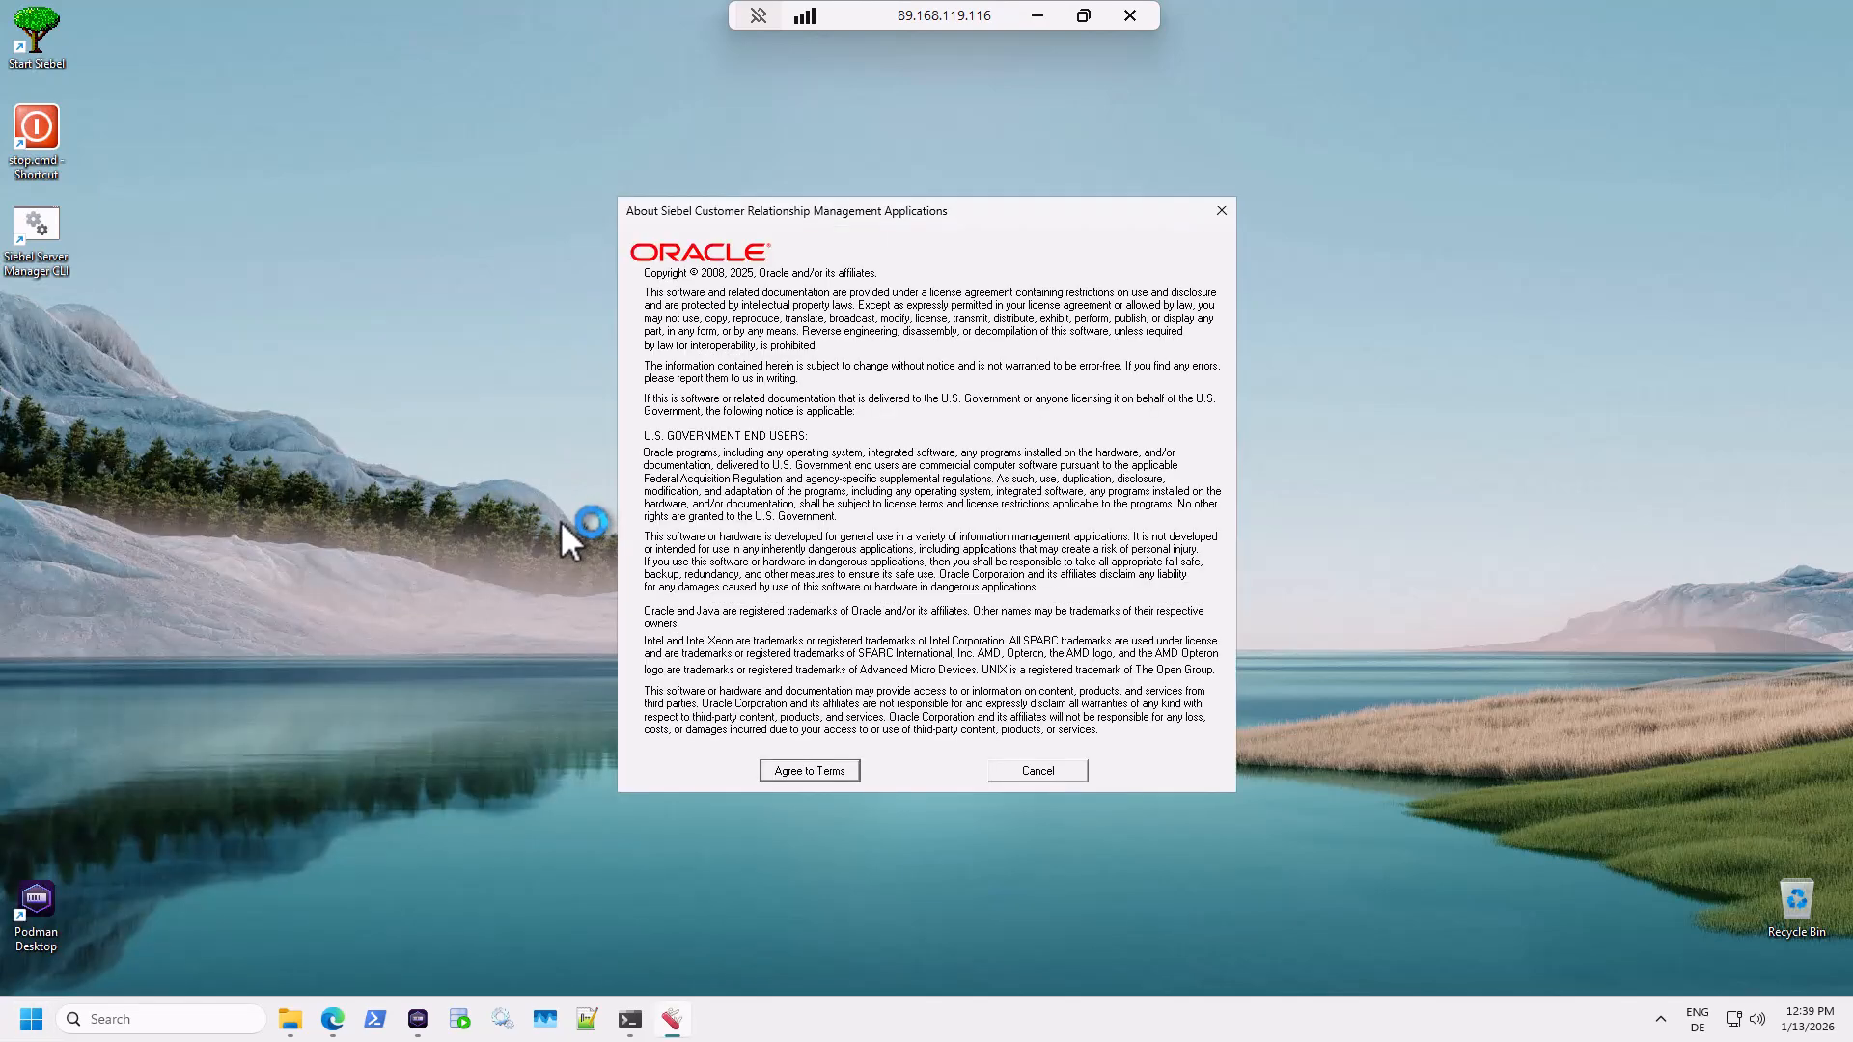
Agree to the license terms, log in to the Server database, and dismiss error SBL-DAT-00565.
left_click(800, 771)
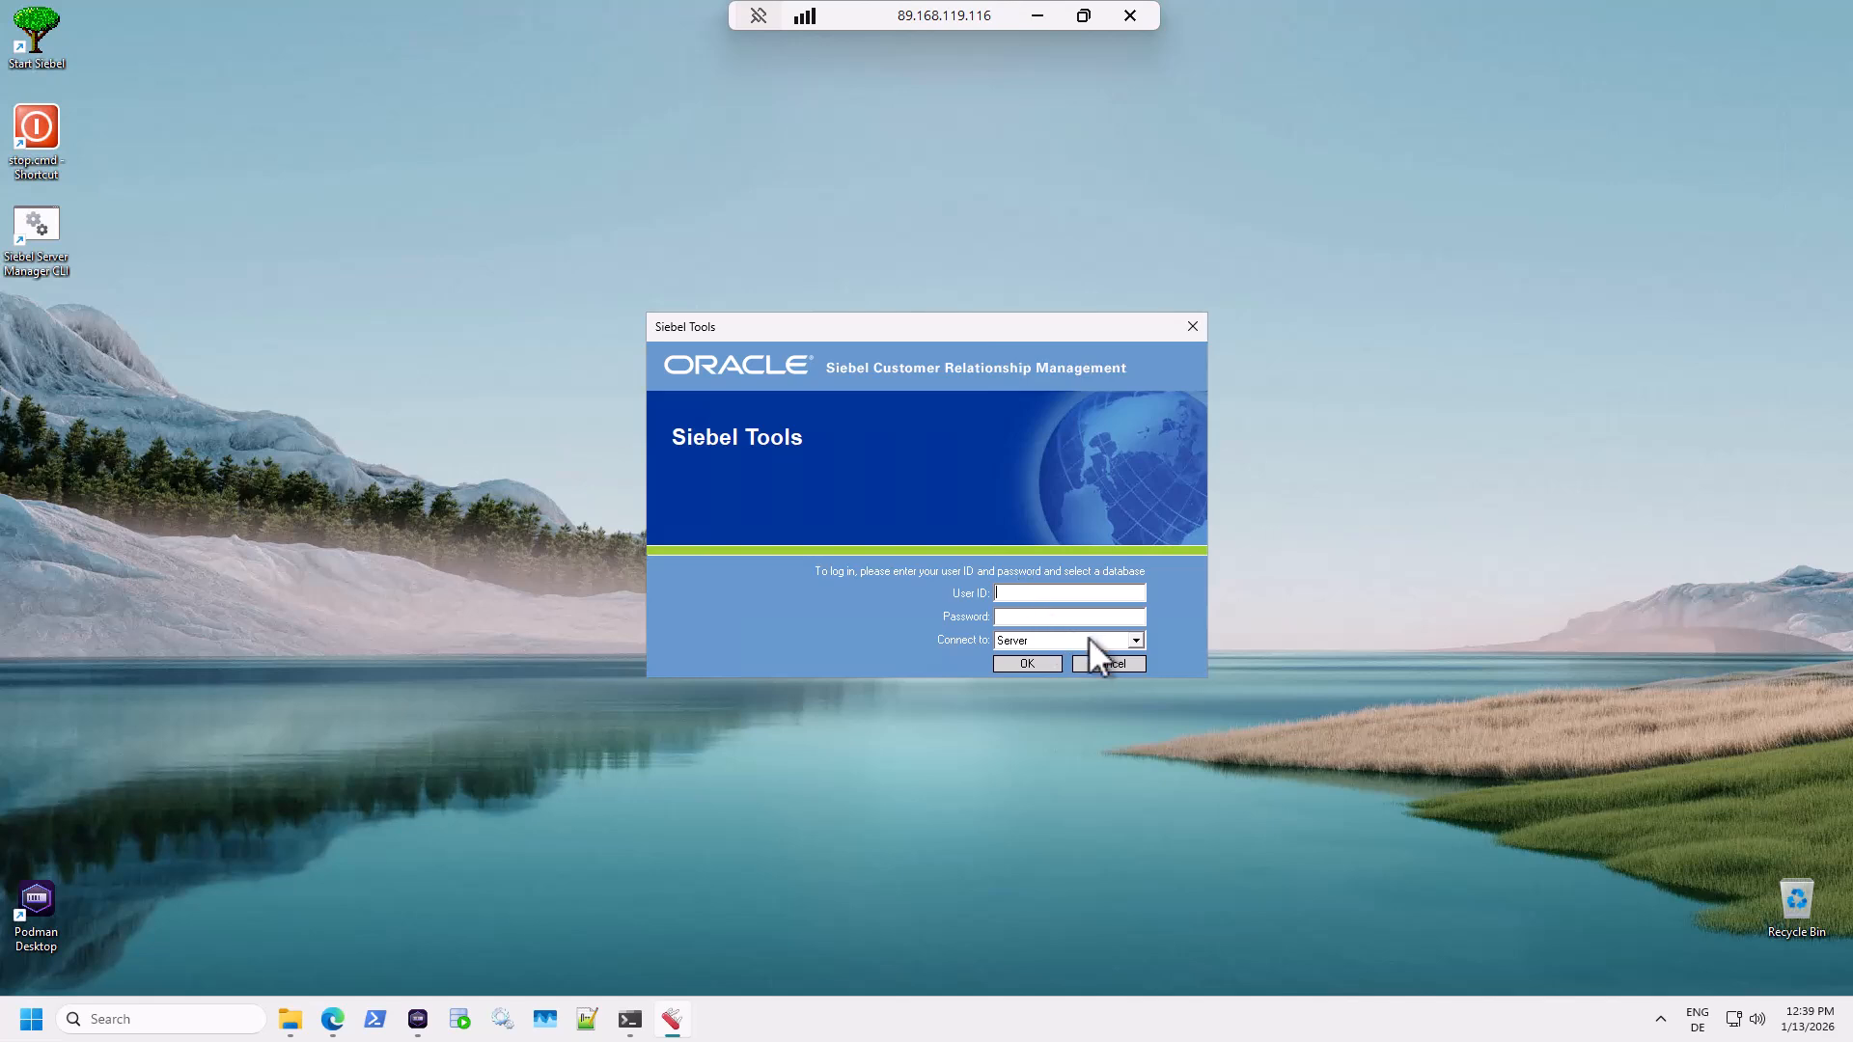
left_click(1095, 639)
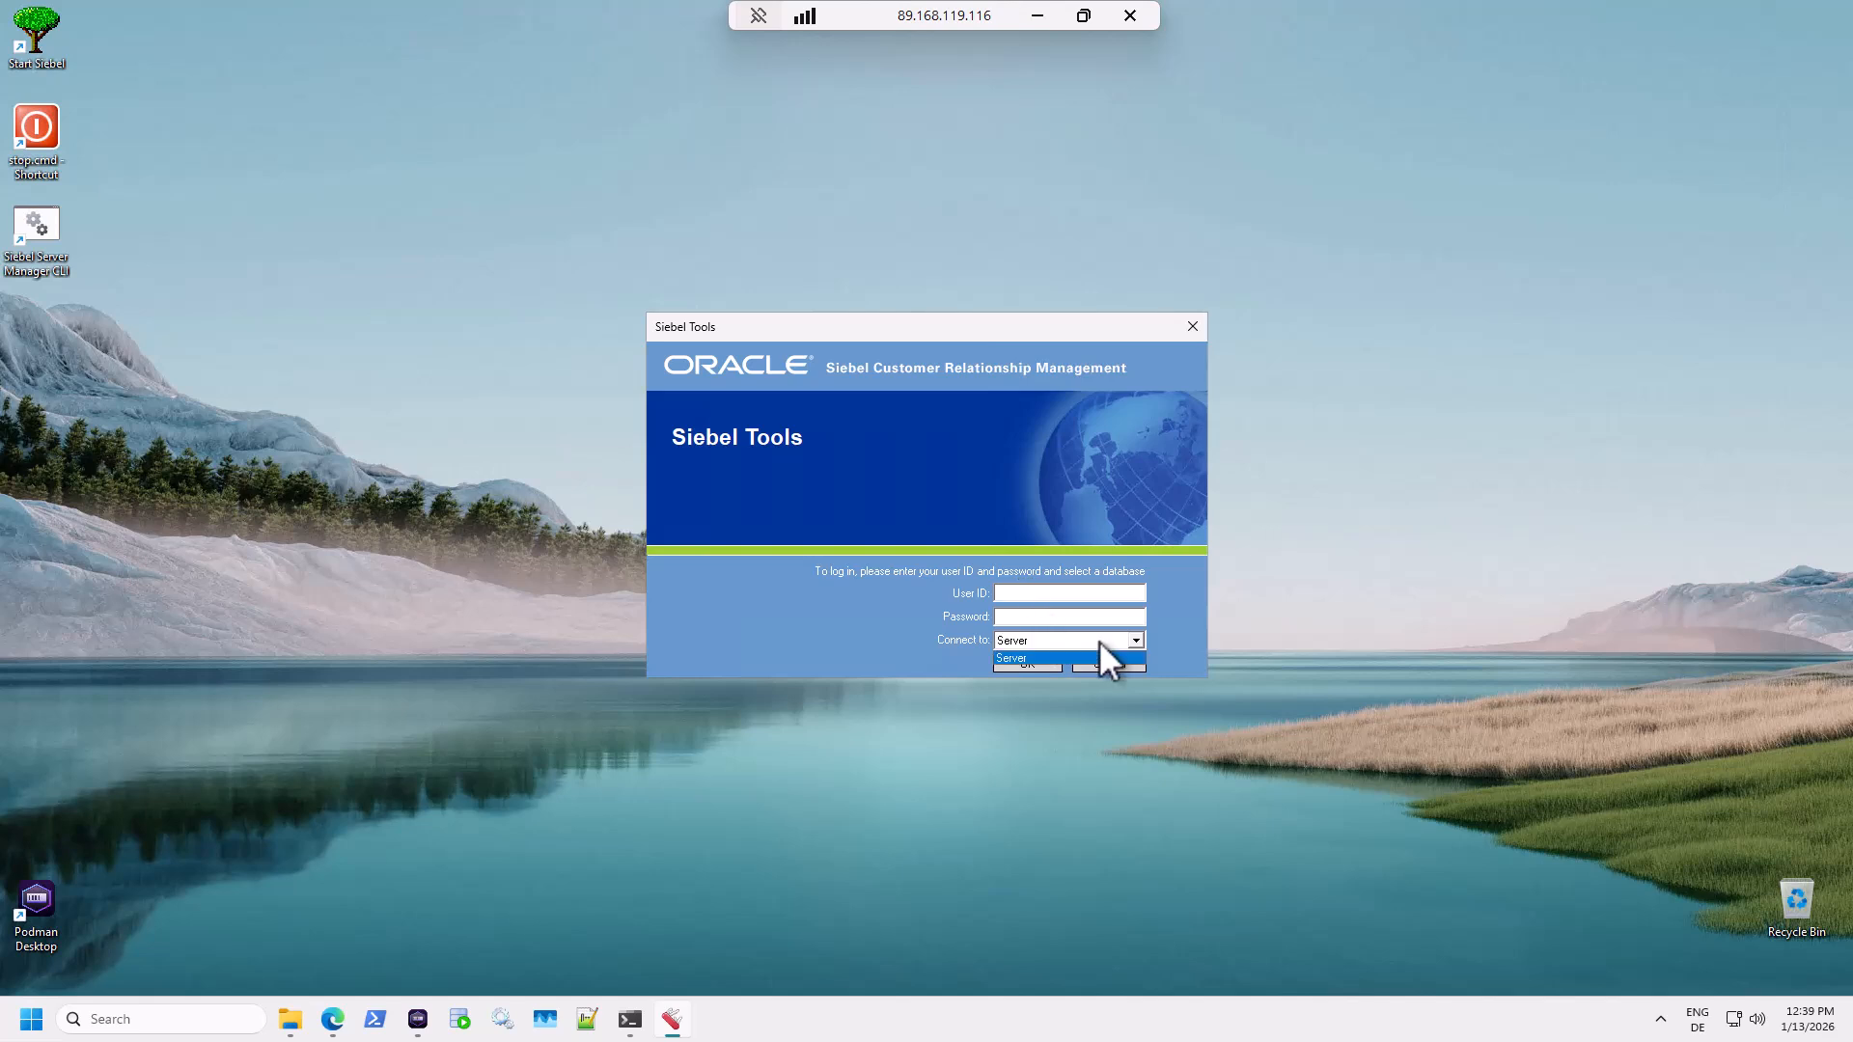
left_click(1049, 659)
left_click(1055, 591)
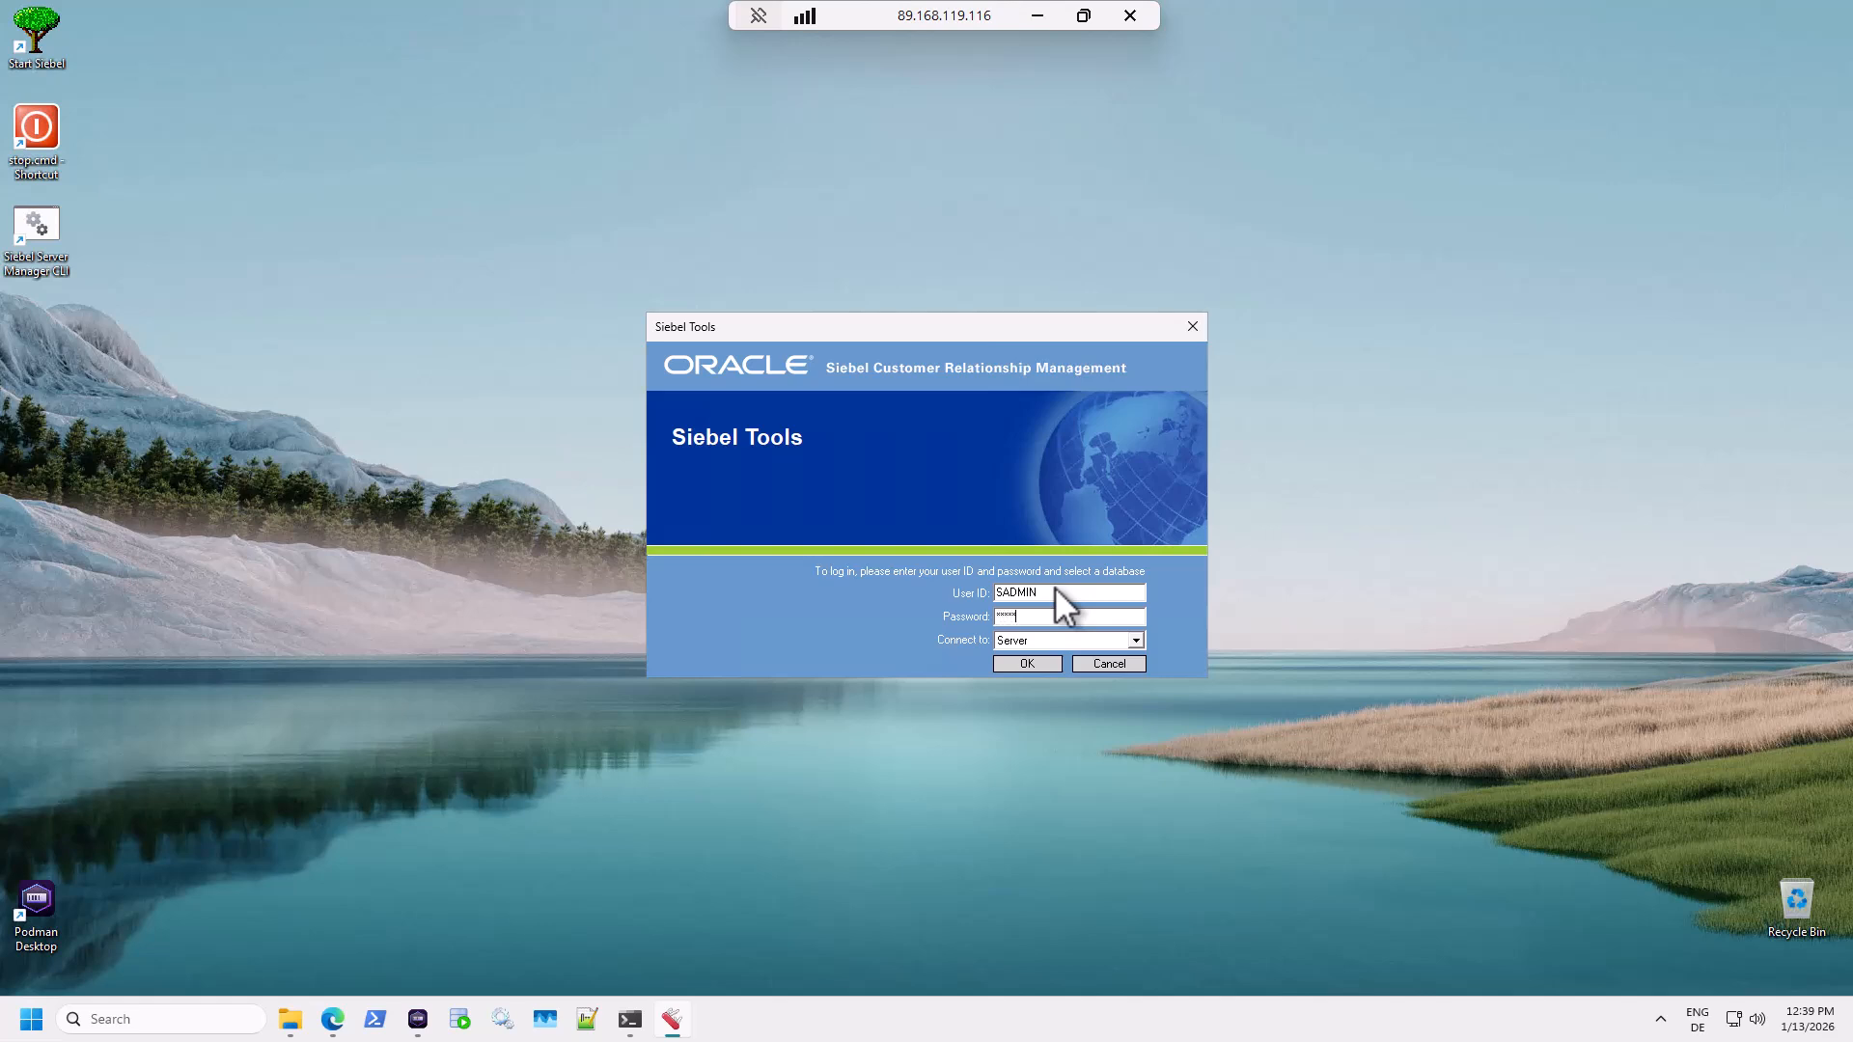
left_click(1040, 664)
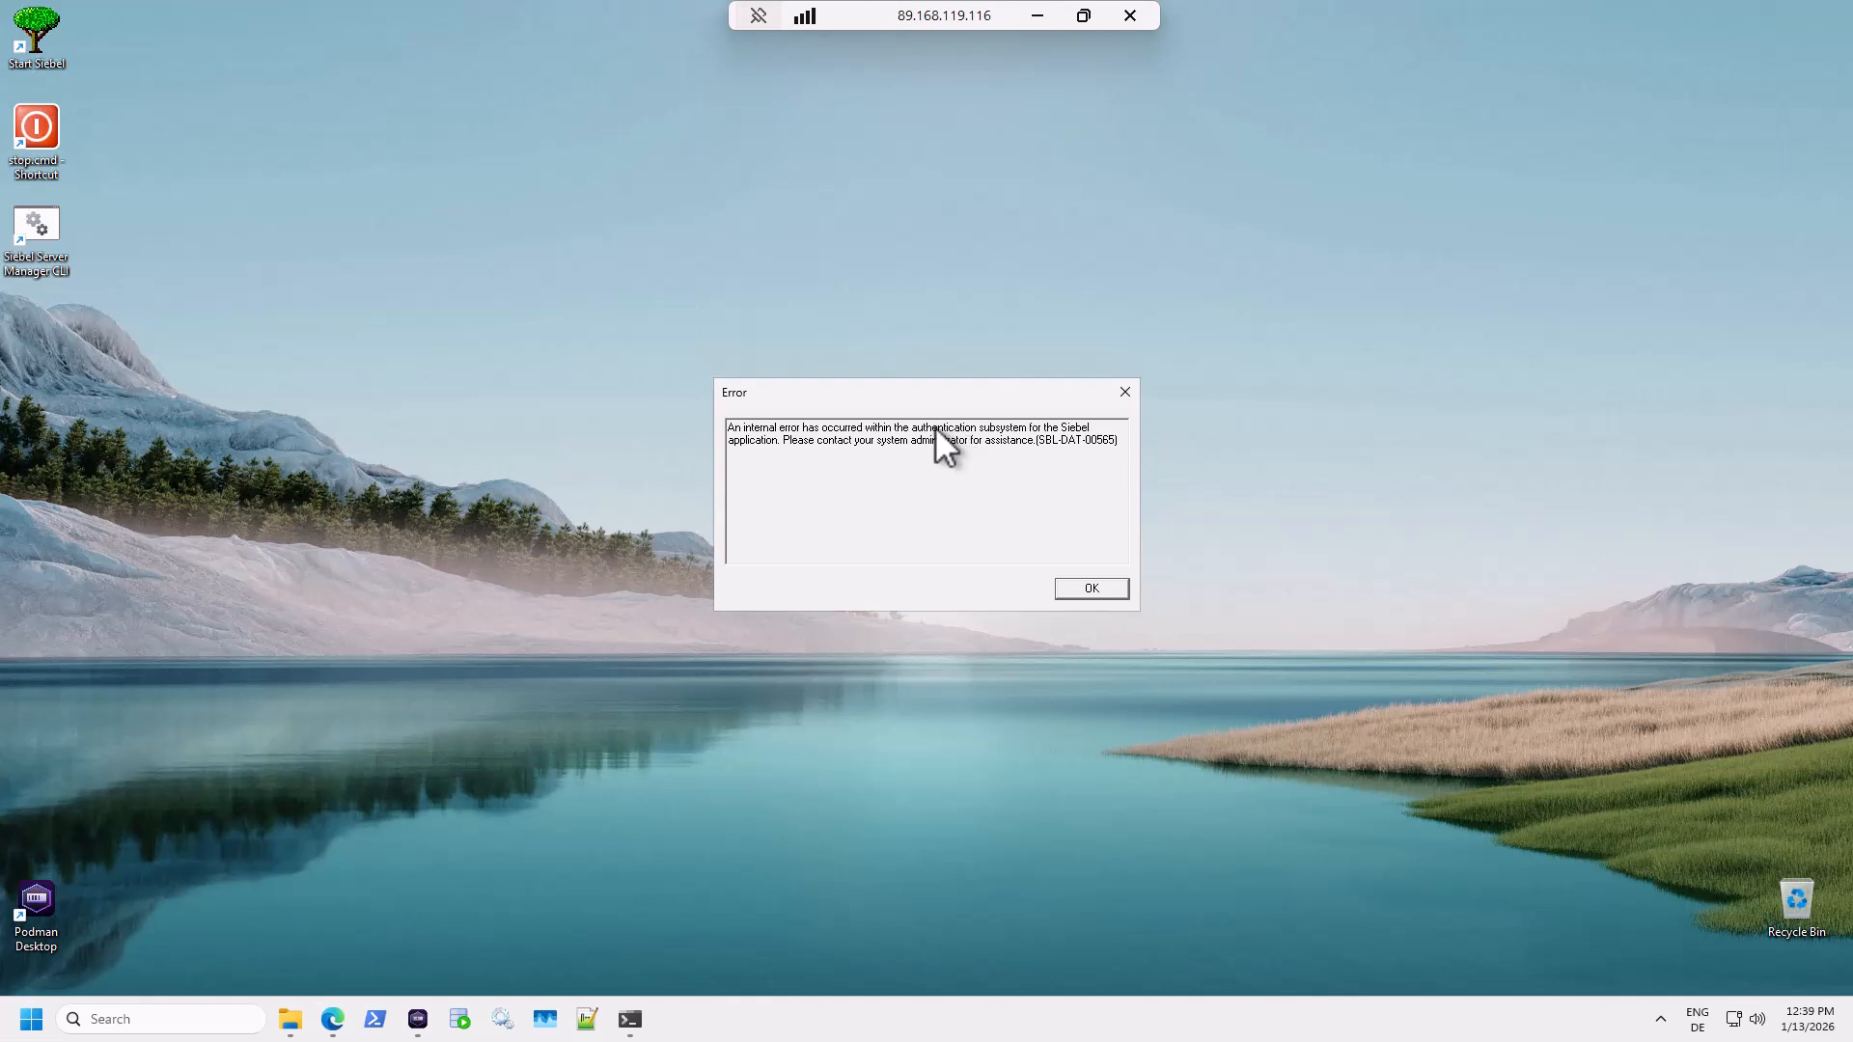
left_click(1111, 582)
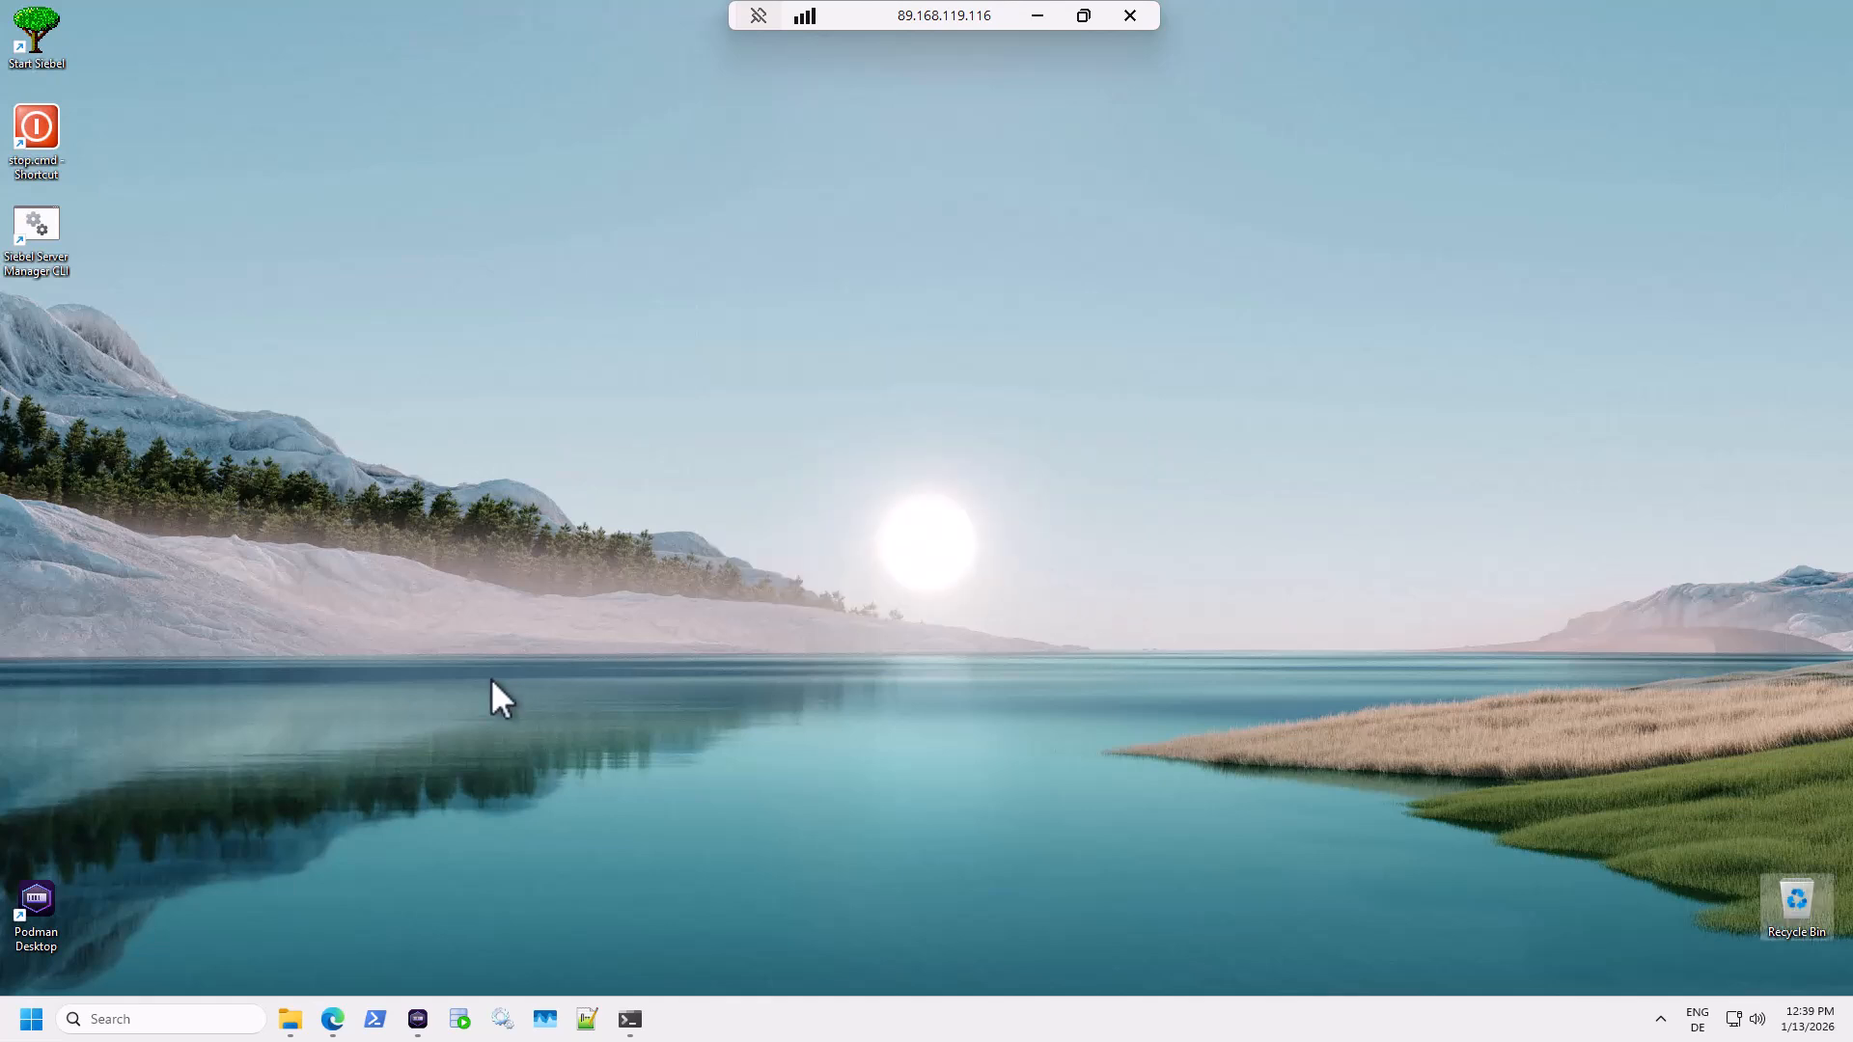
Find the environment variables settings with 'envir' and edit the system Path variable.
left_click(40, 1023)
type("envir")
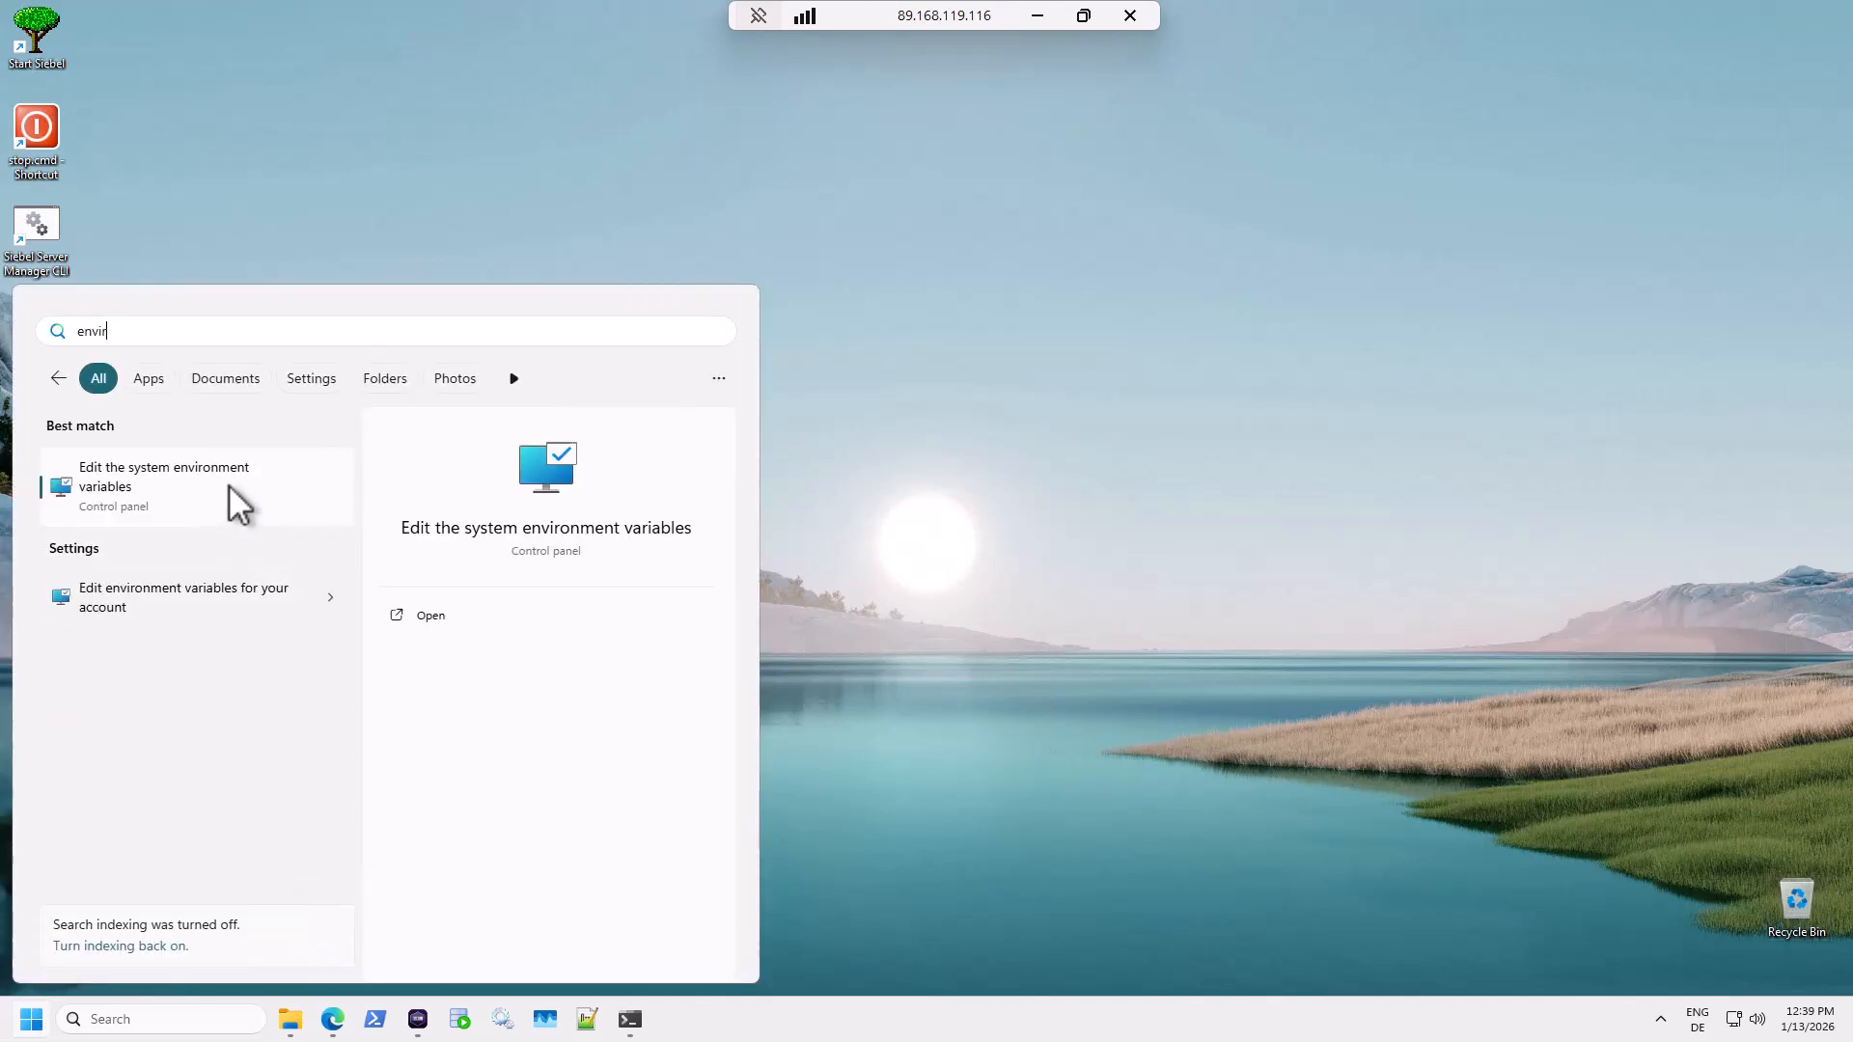
left_click(228, 485)
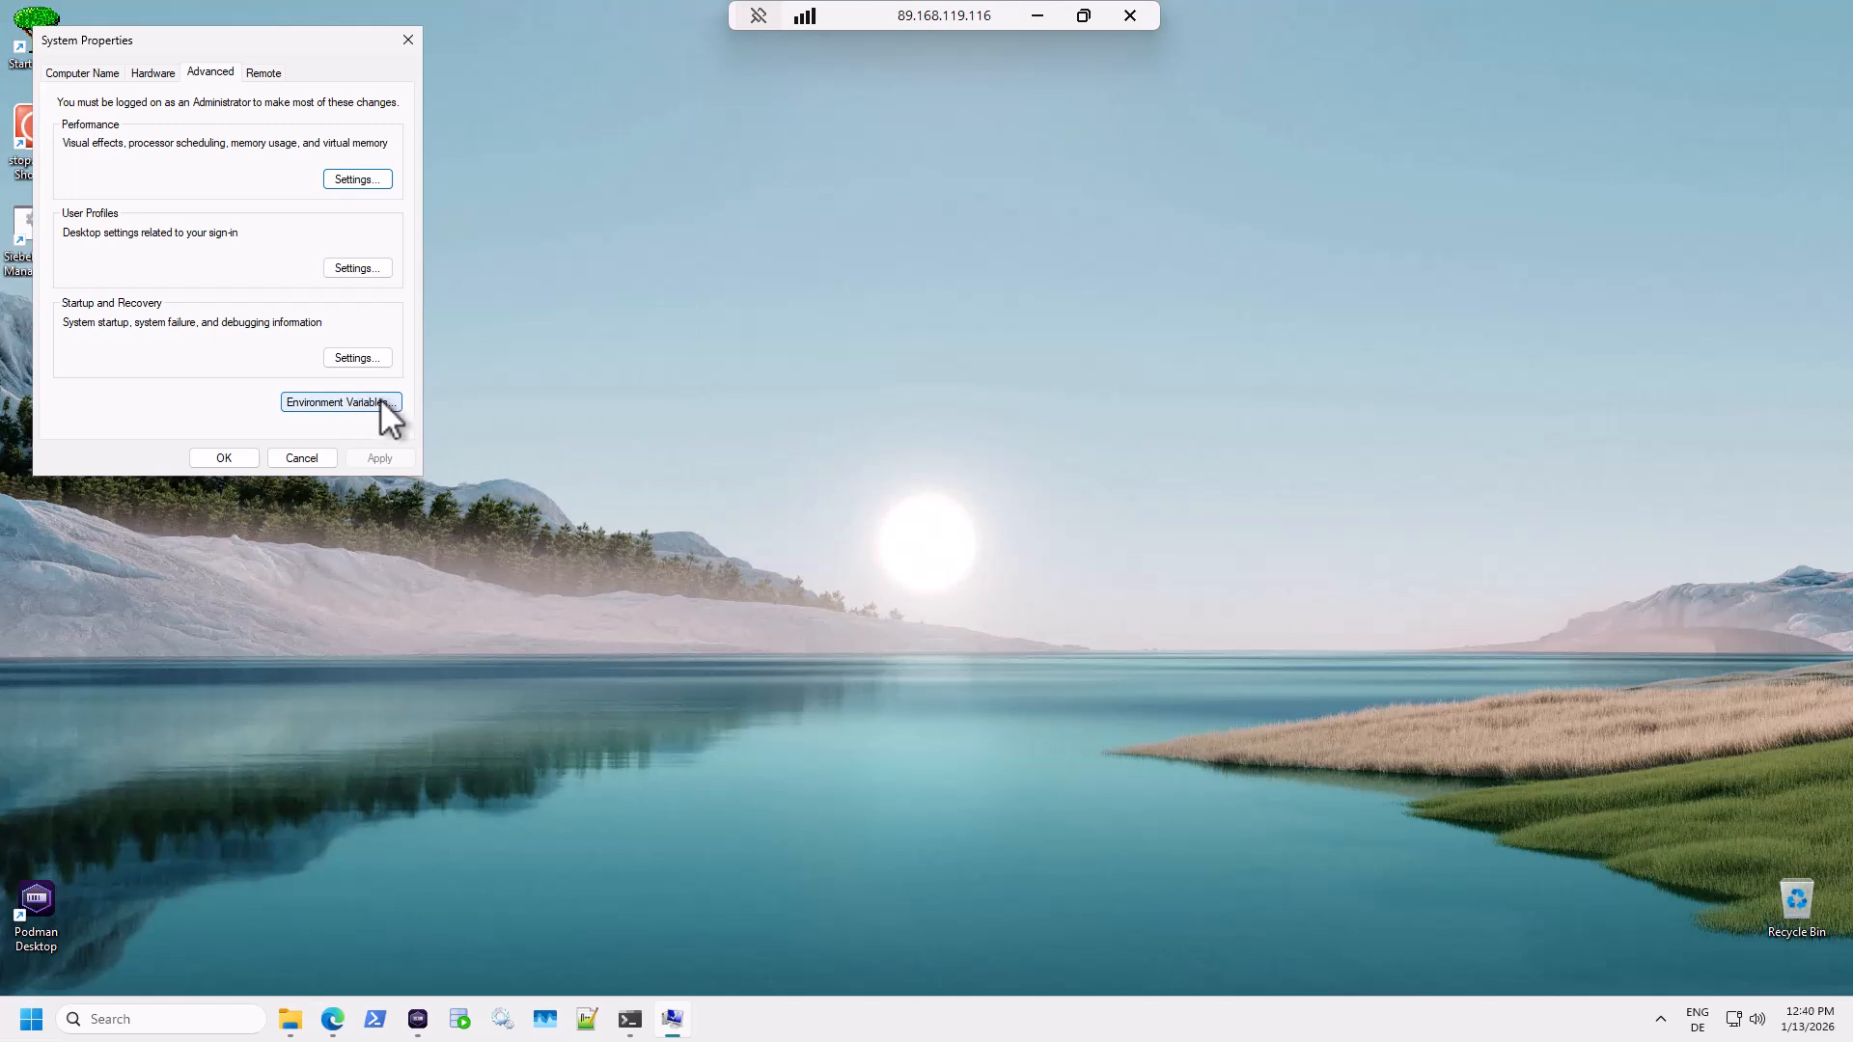
left_click(379, 400)
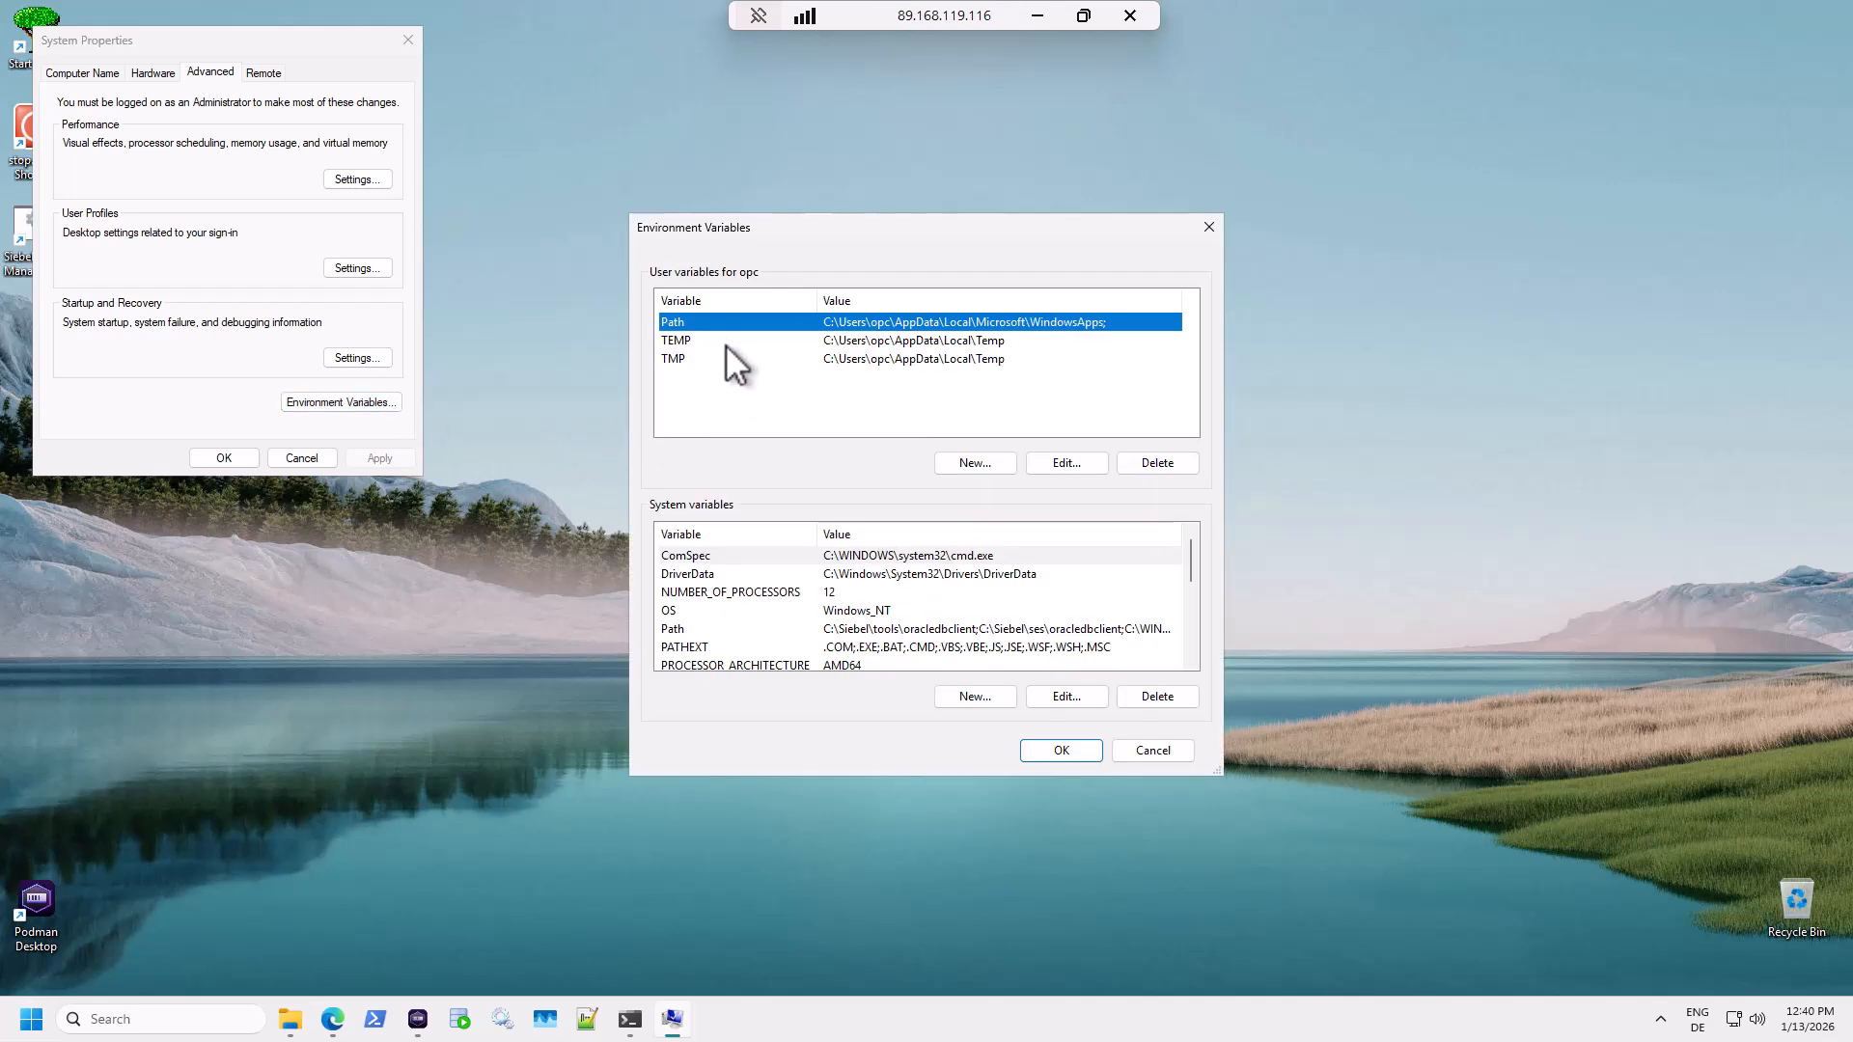
left_click(695, 629)
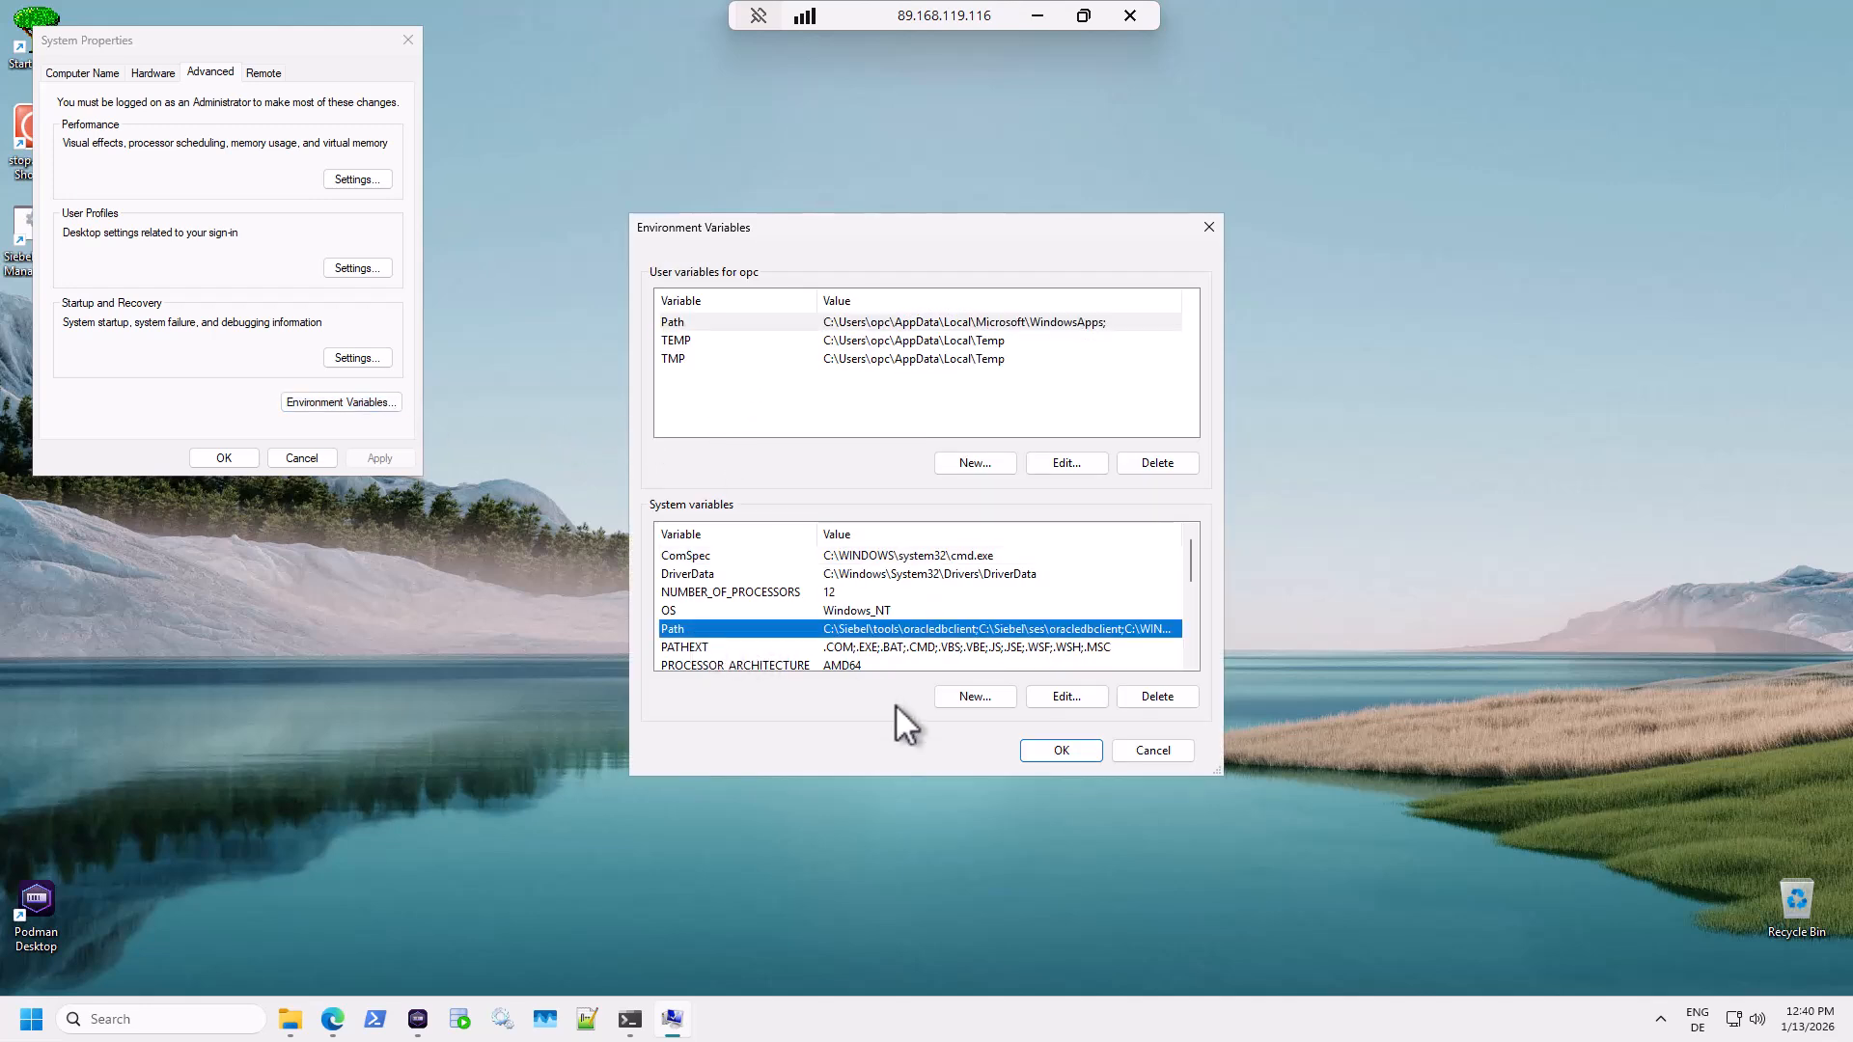
left_click(1066, 697)
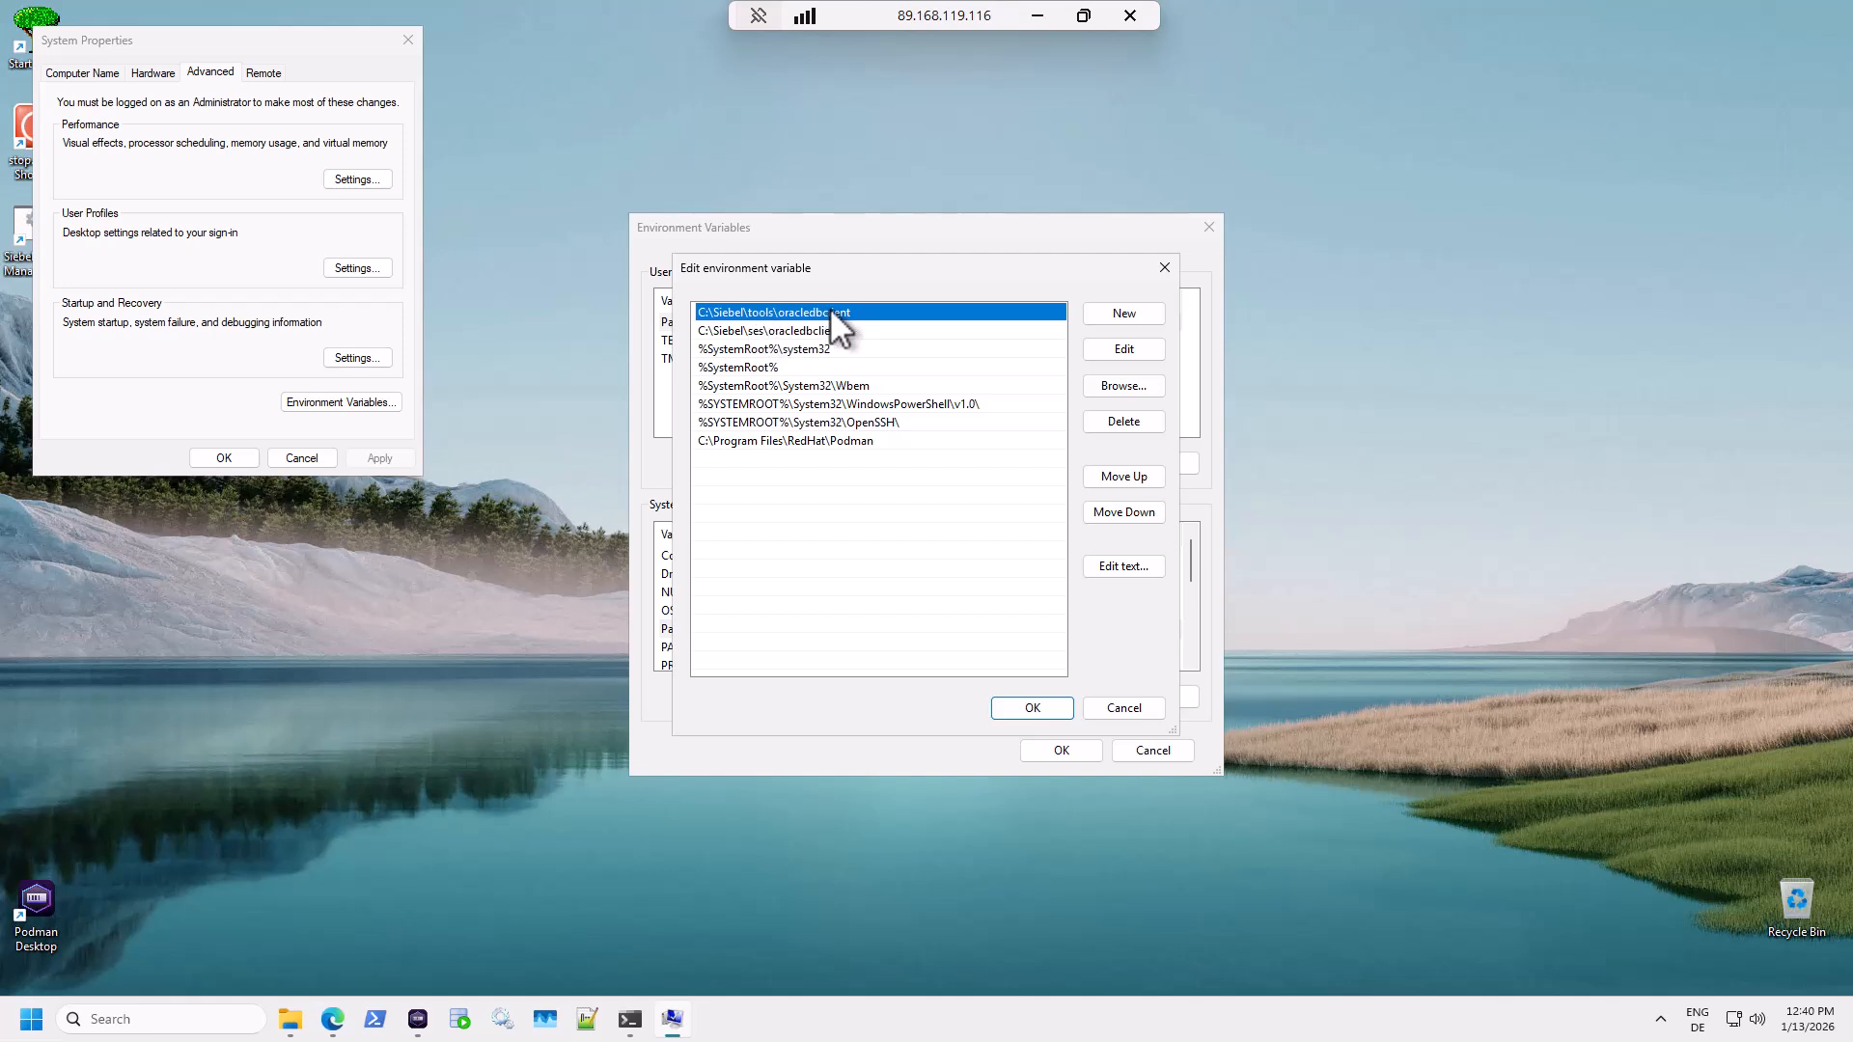
Delete C:\Siebel\tools\oracledbclient from Path, keep the ses entry, and save all dialogs.
left_click(777, 331)
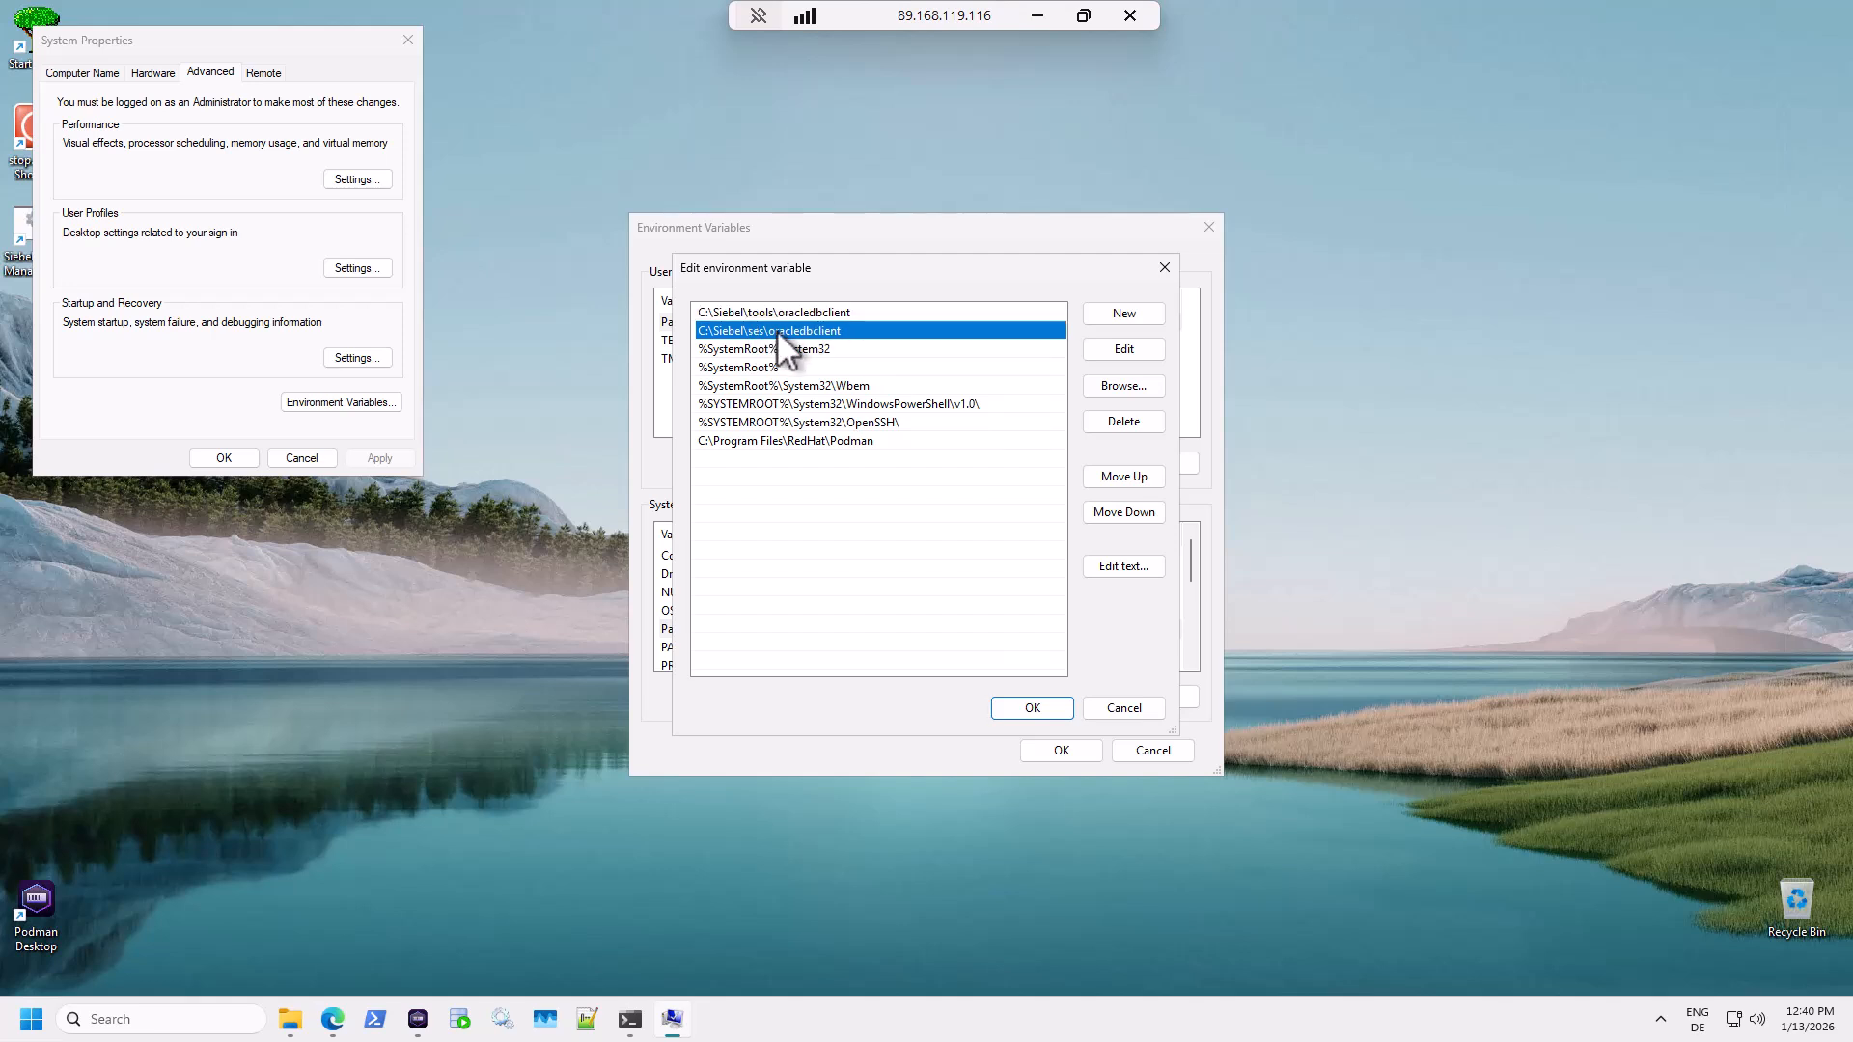
left_click(783, 314)
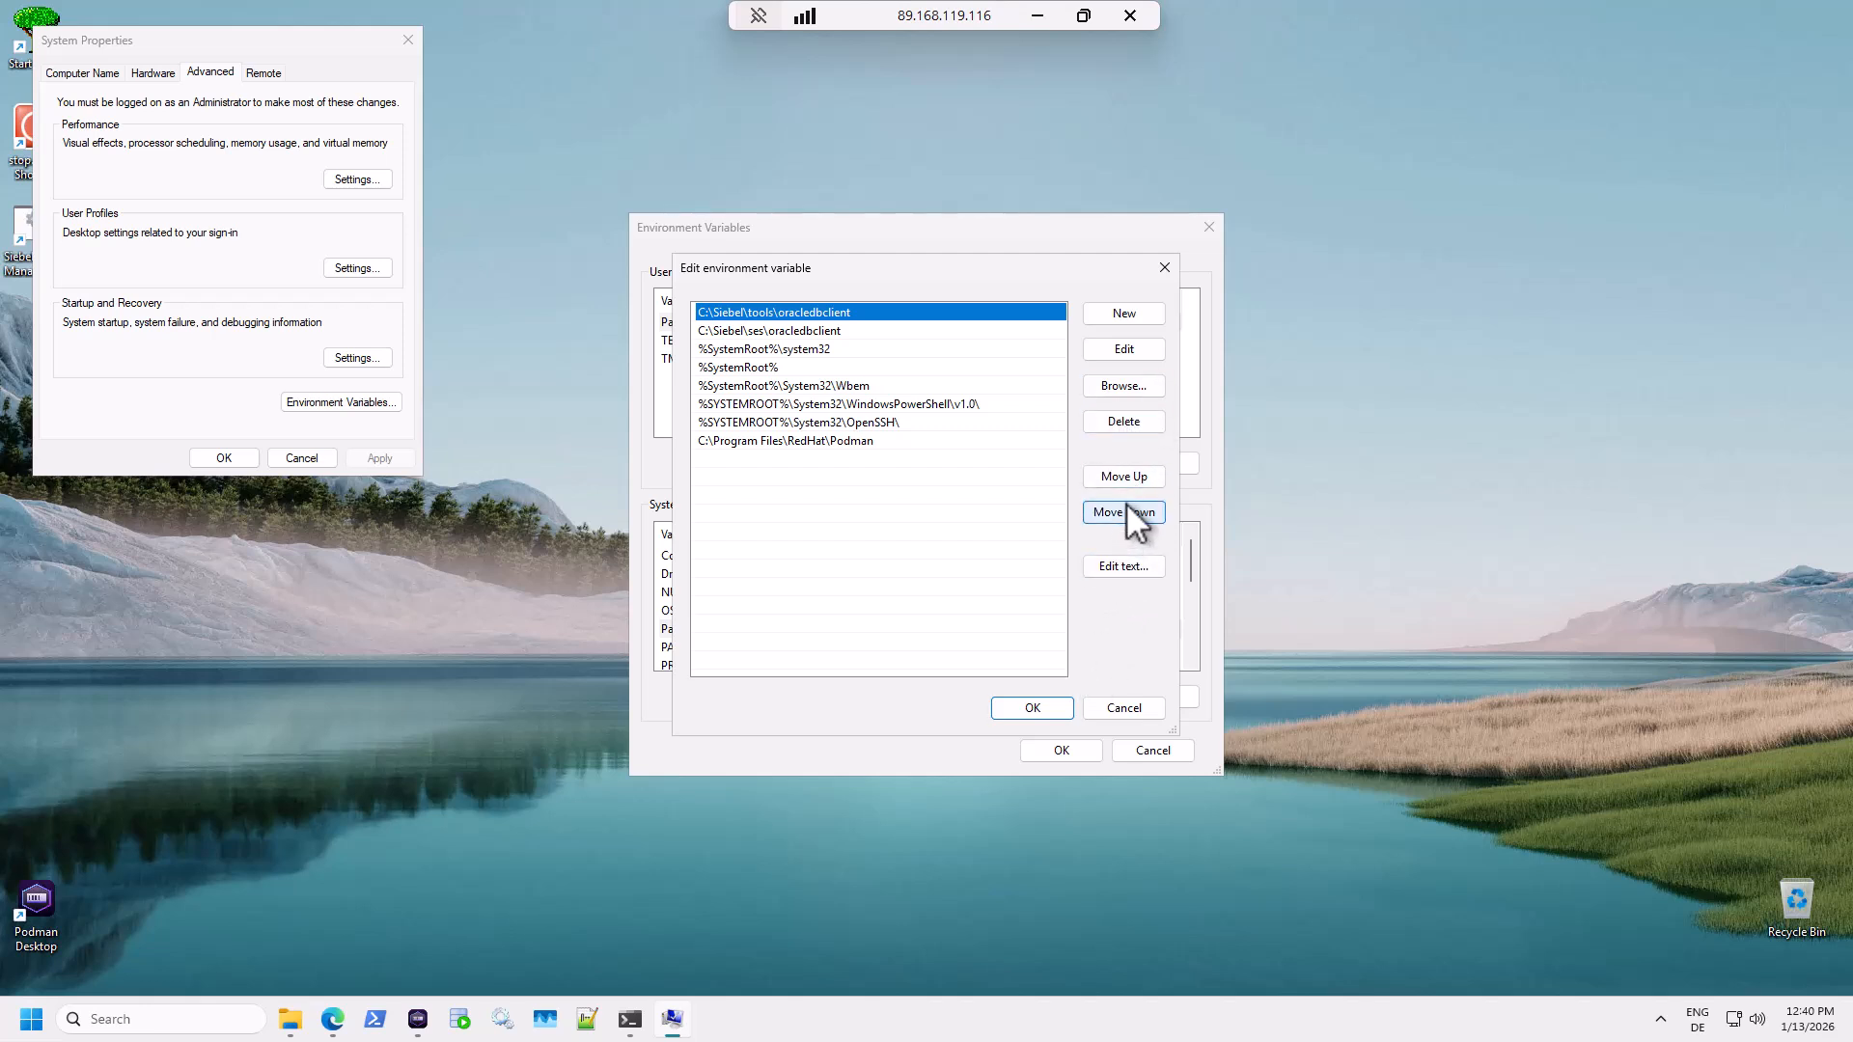
left_click(1125, 422)
left_click(869, 312)
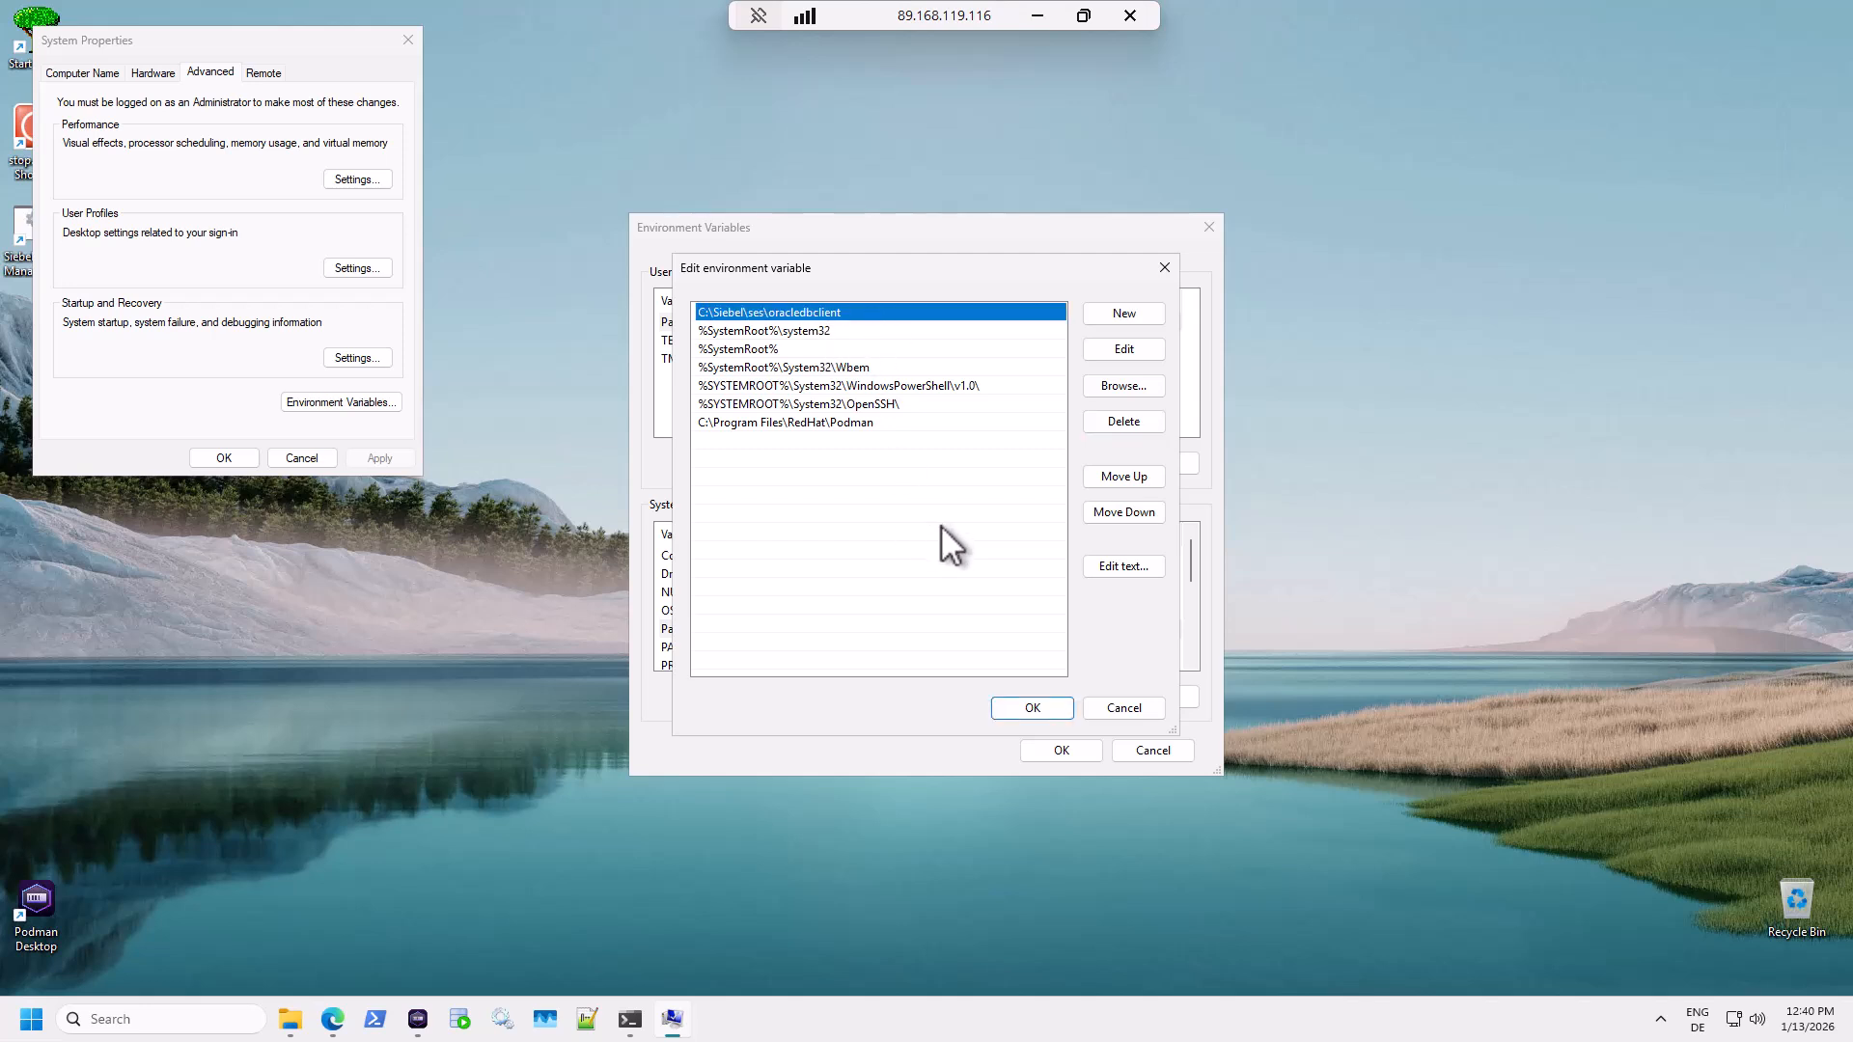
left_click(1031, 708)
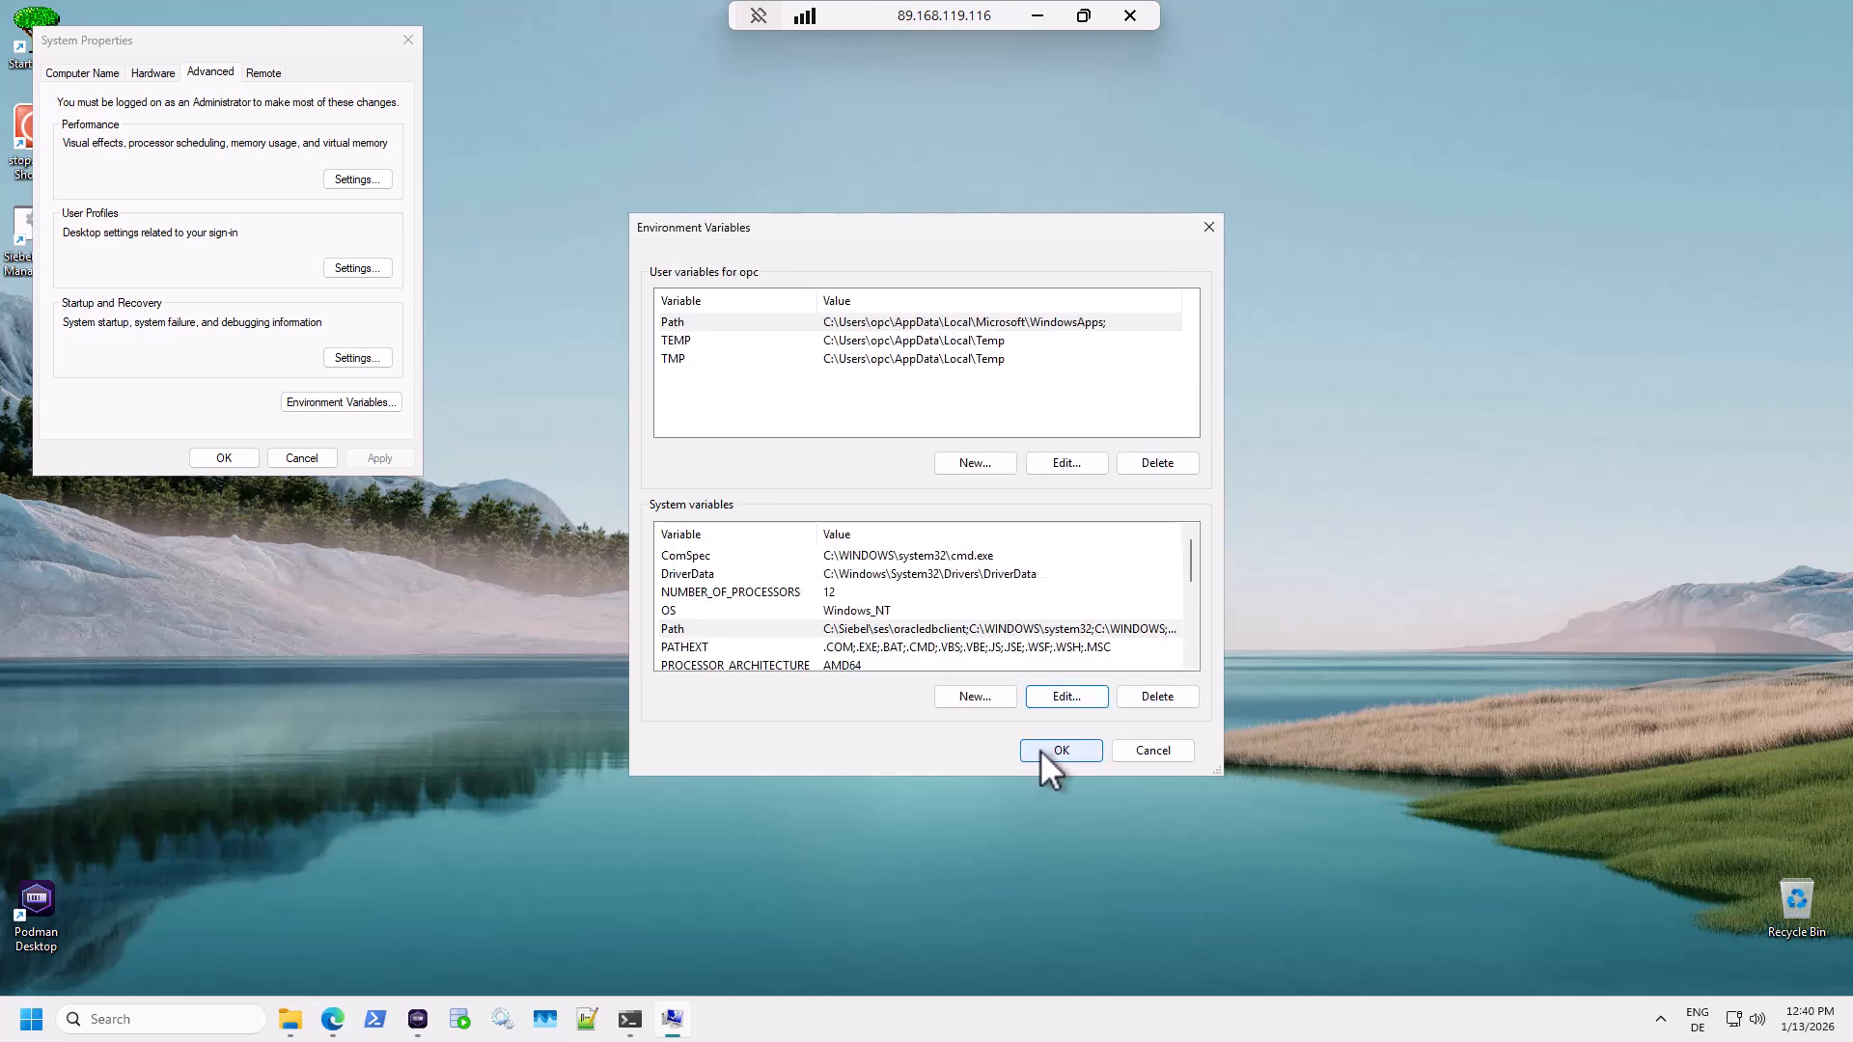
left_click(1044, 749)
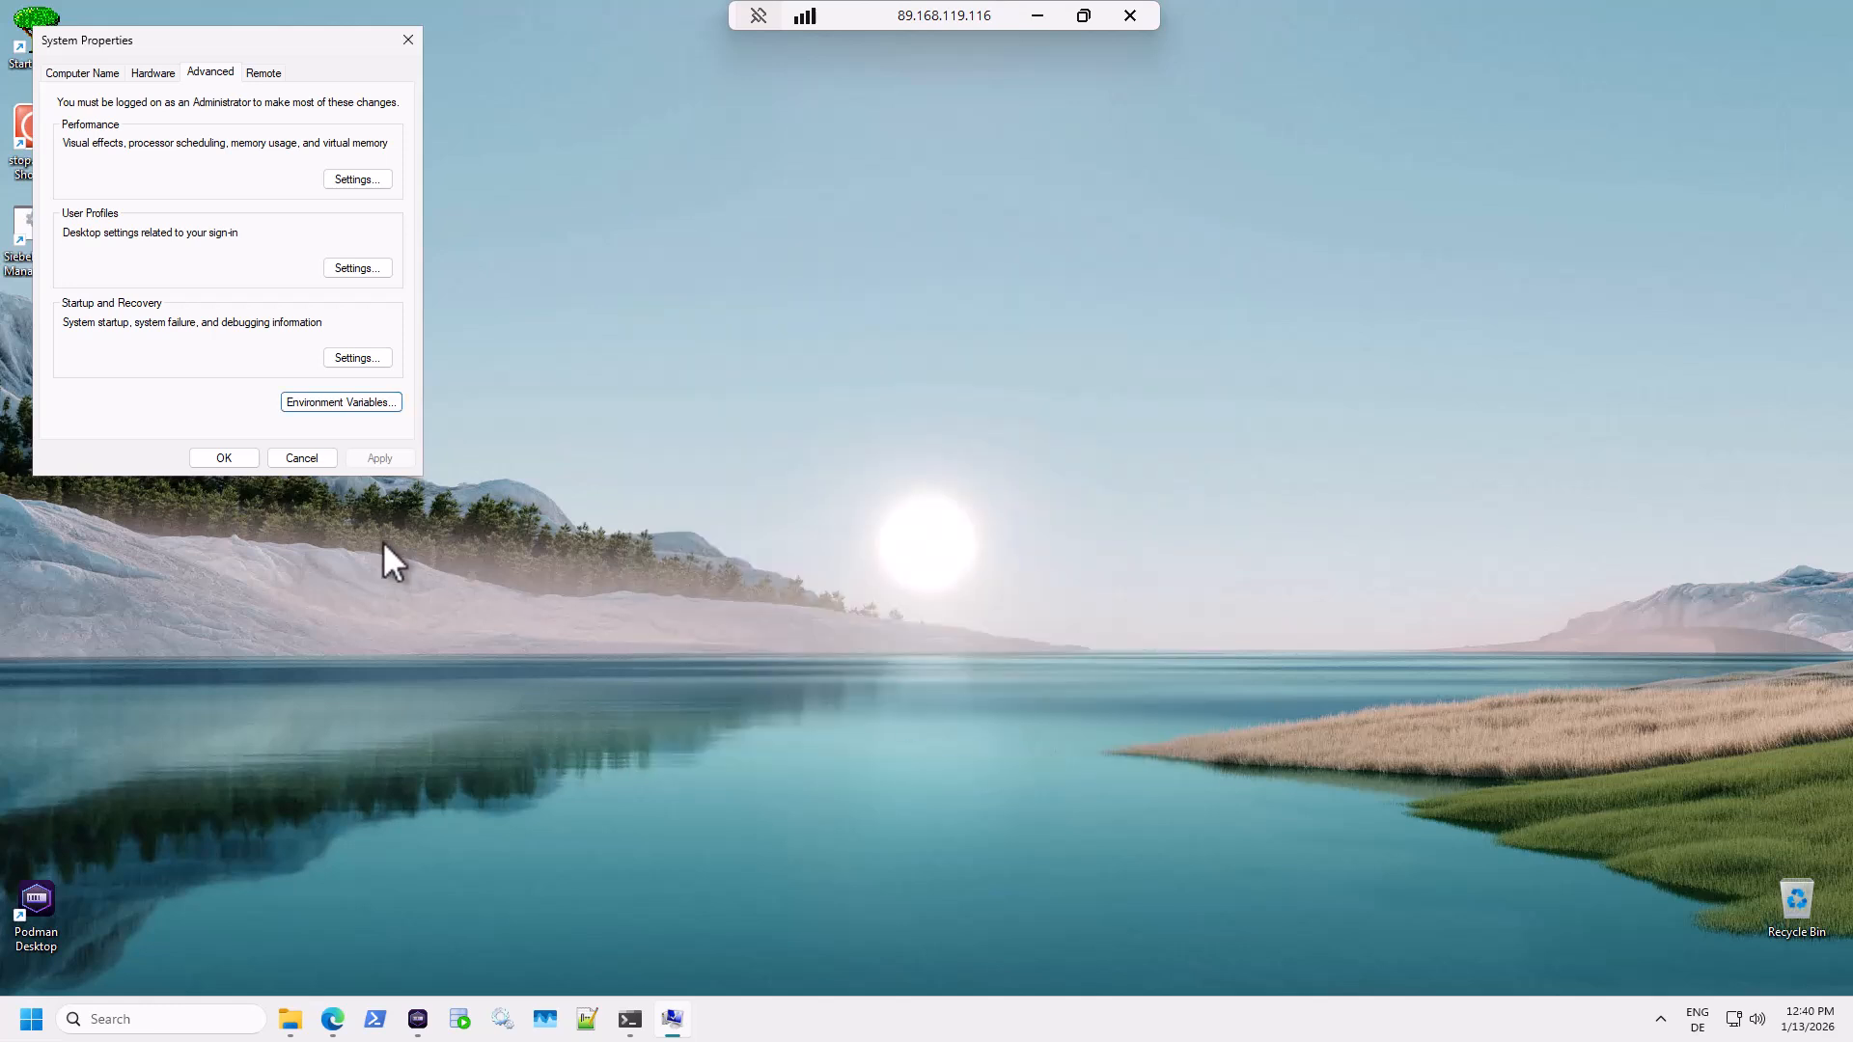
left_click(221, 457)
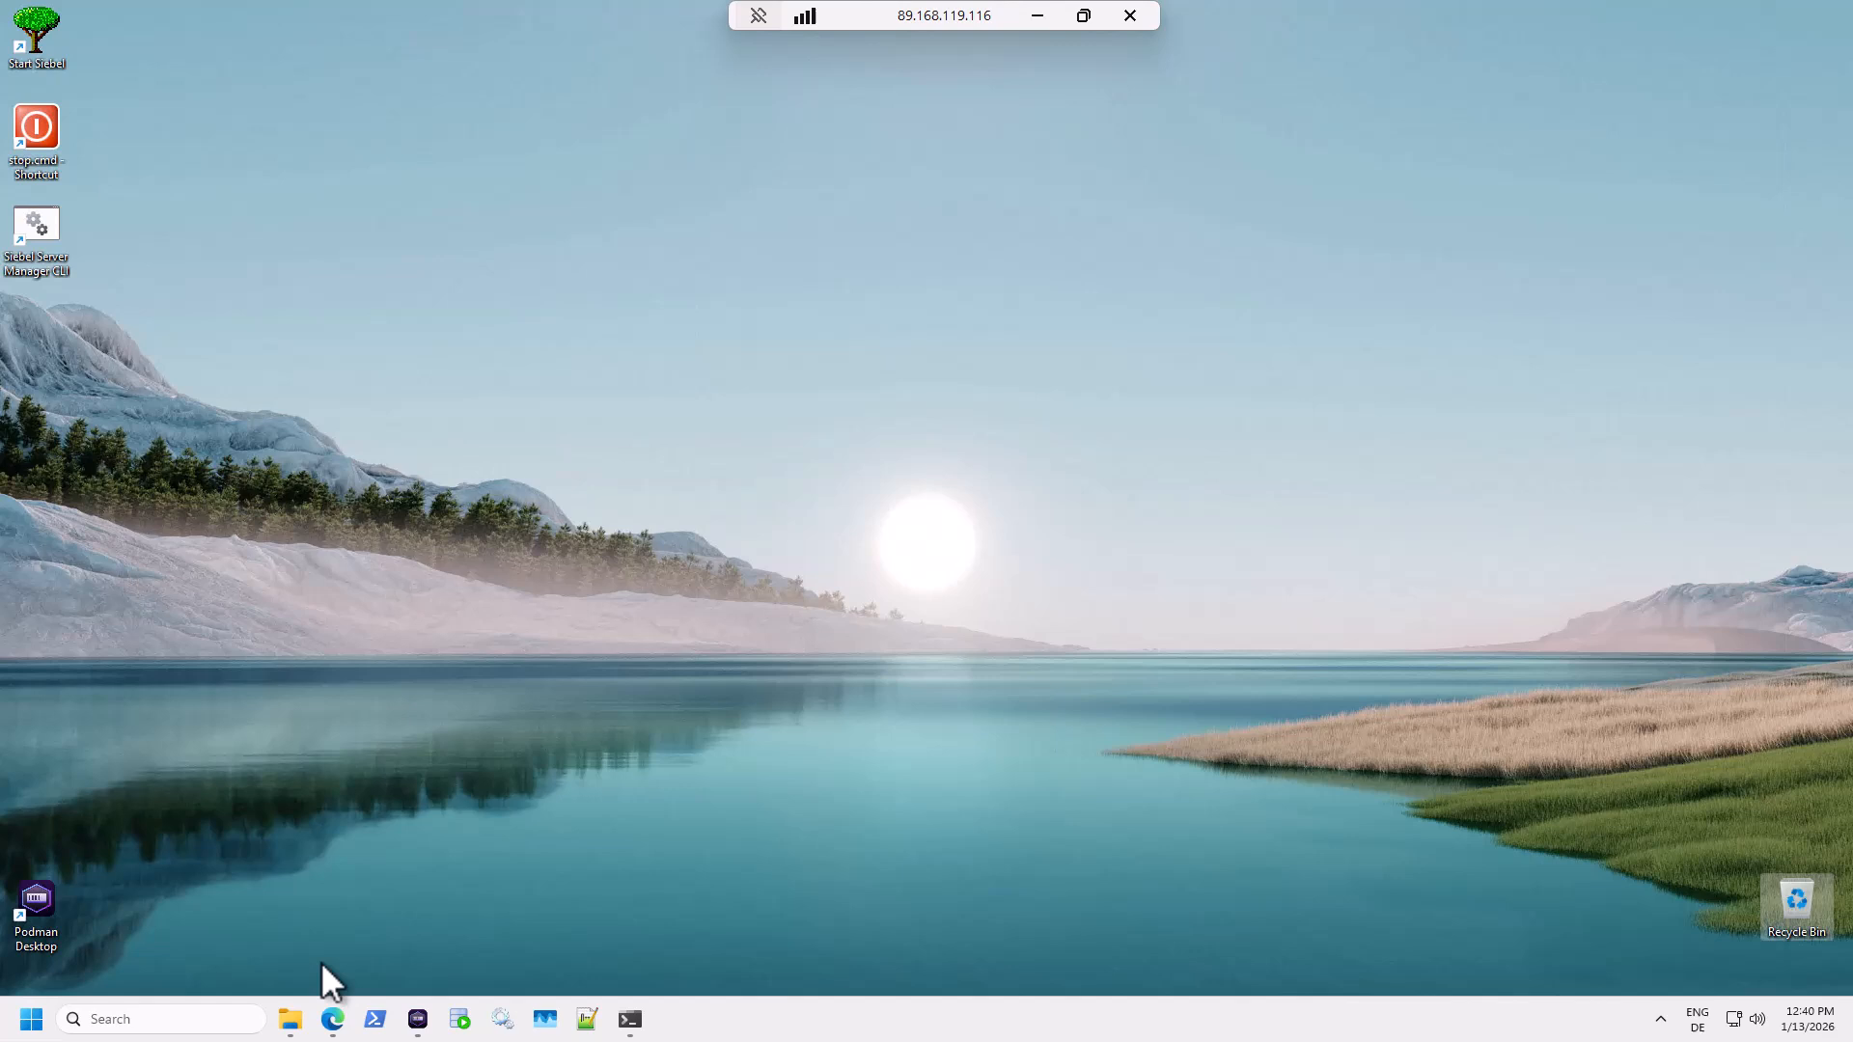
Browse to C:\Siebel\tools\BIN\enu and open tools.cfg.
left_click(289, 1019)
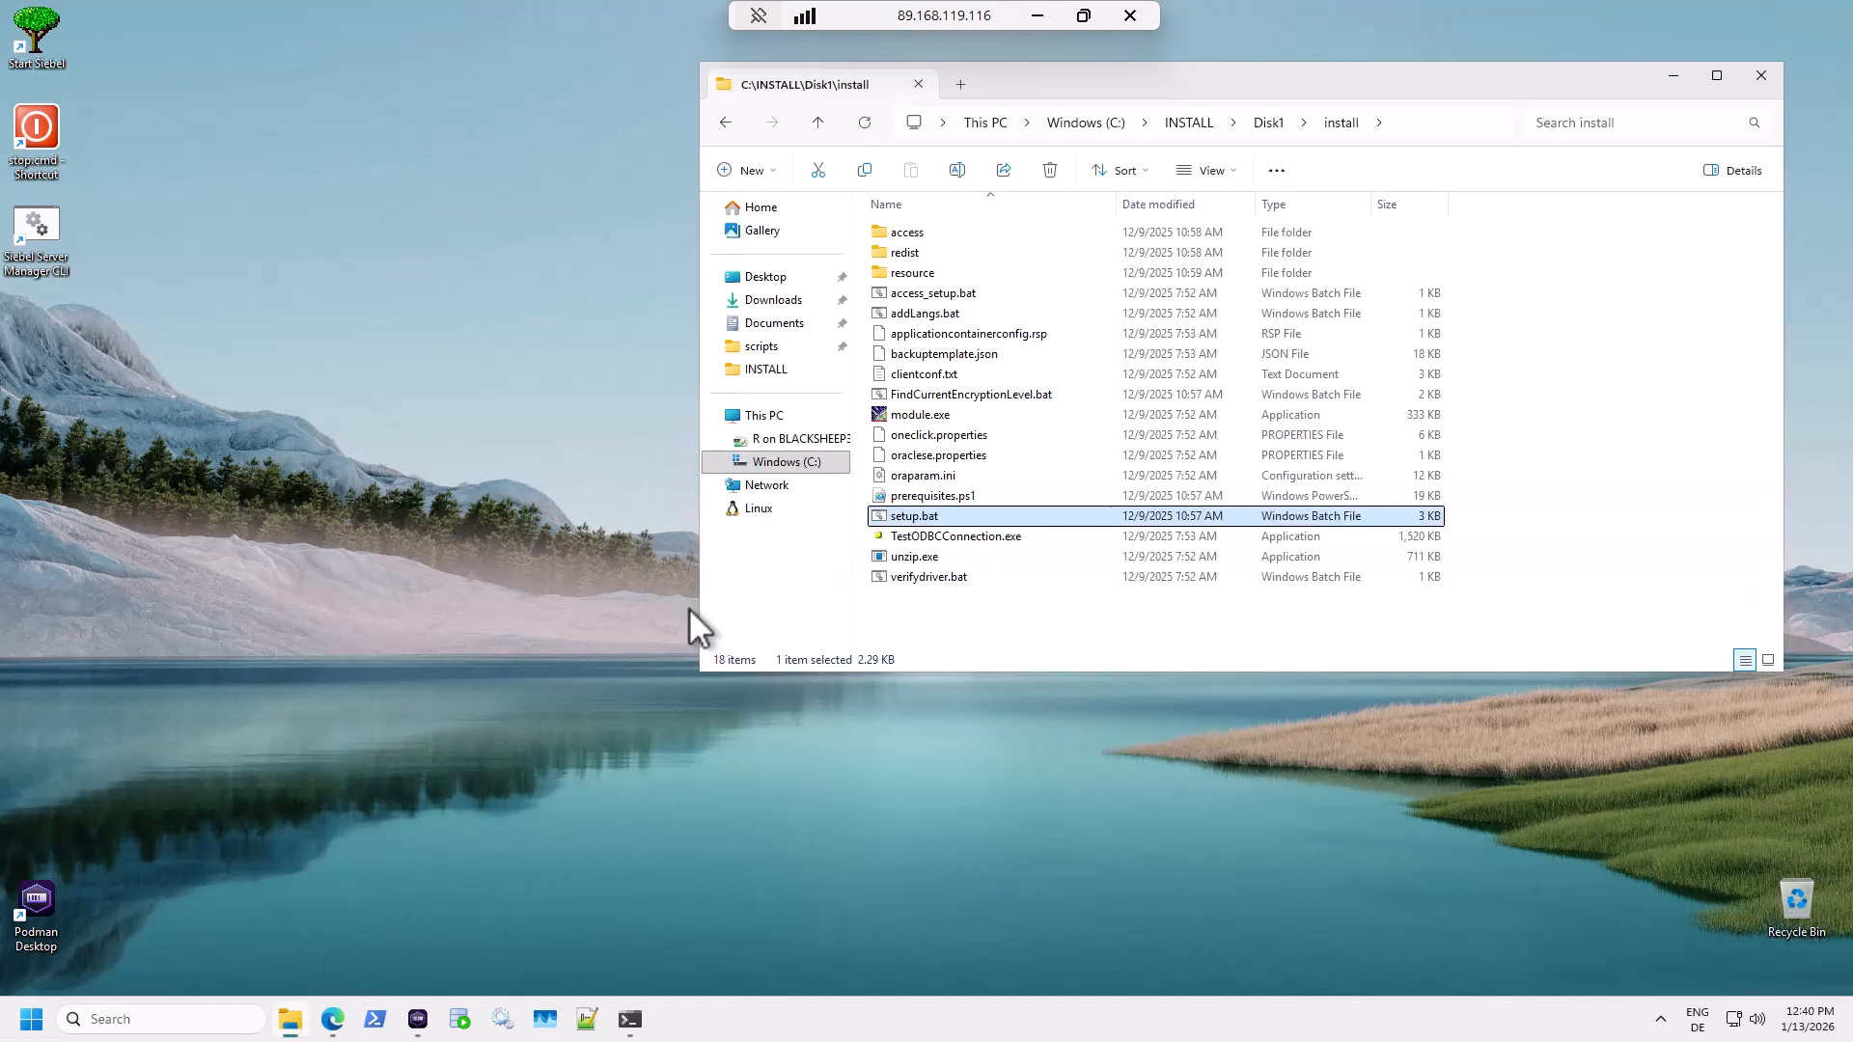
left_click(801, 461)
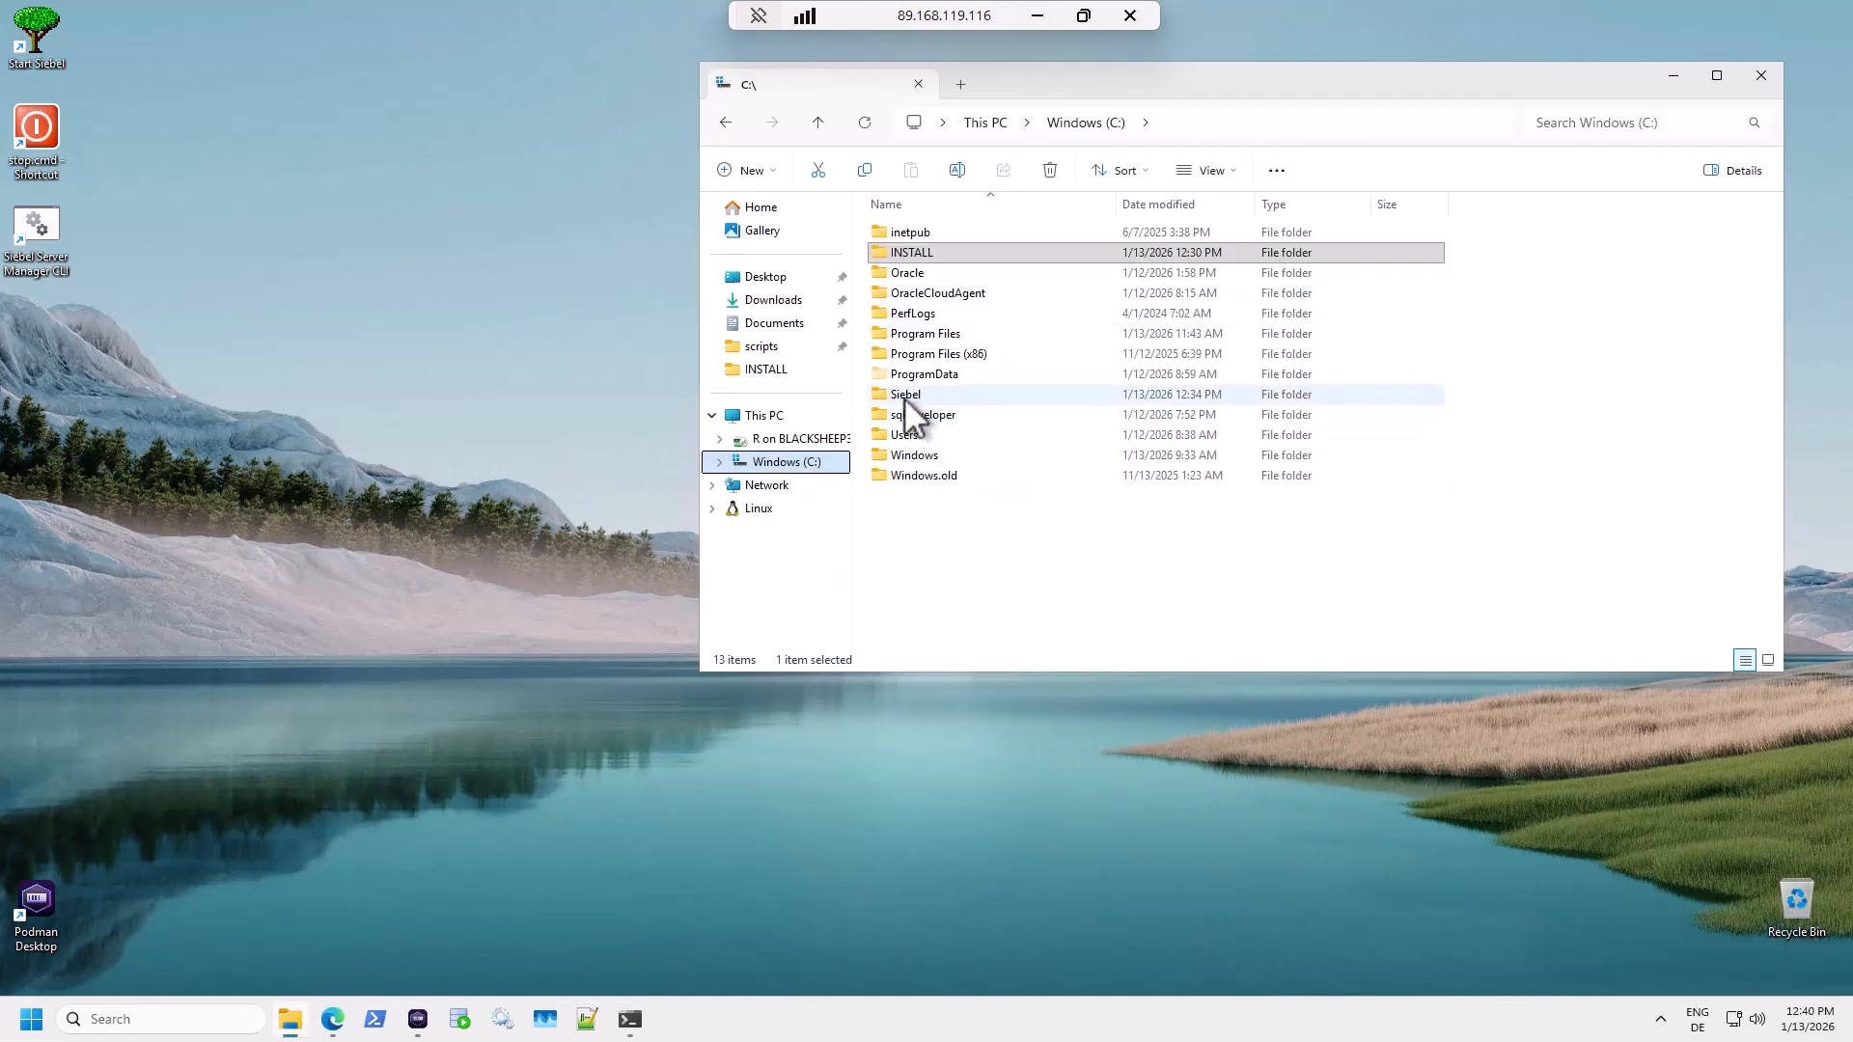
left_click(905, 394)
double_click(905, 394)
double_click(909, 295)
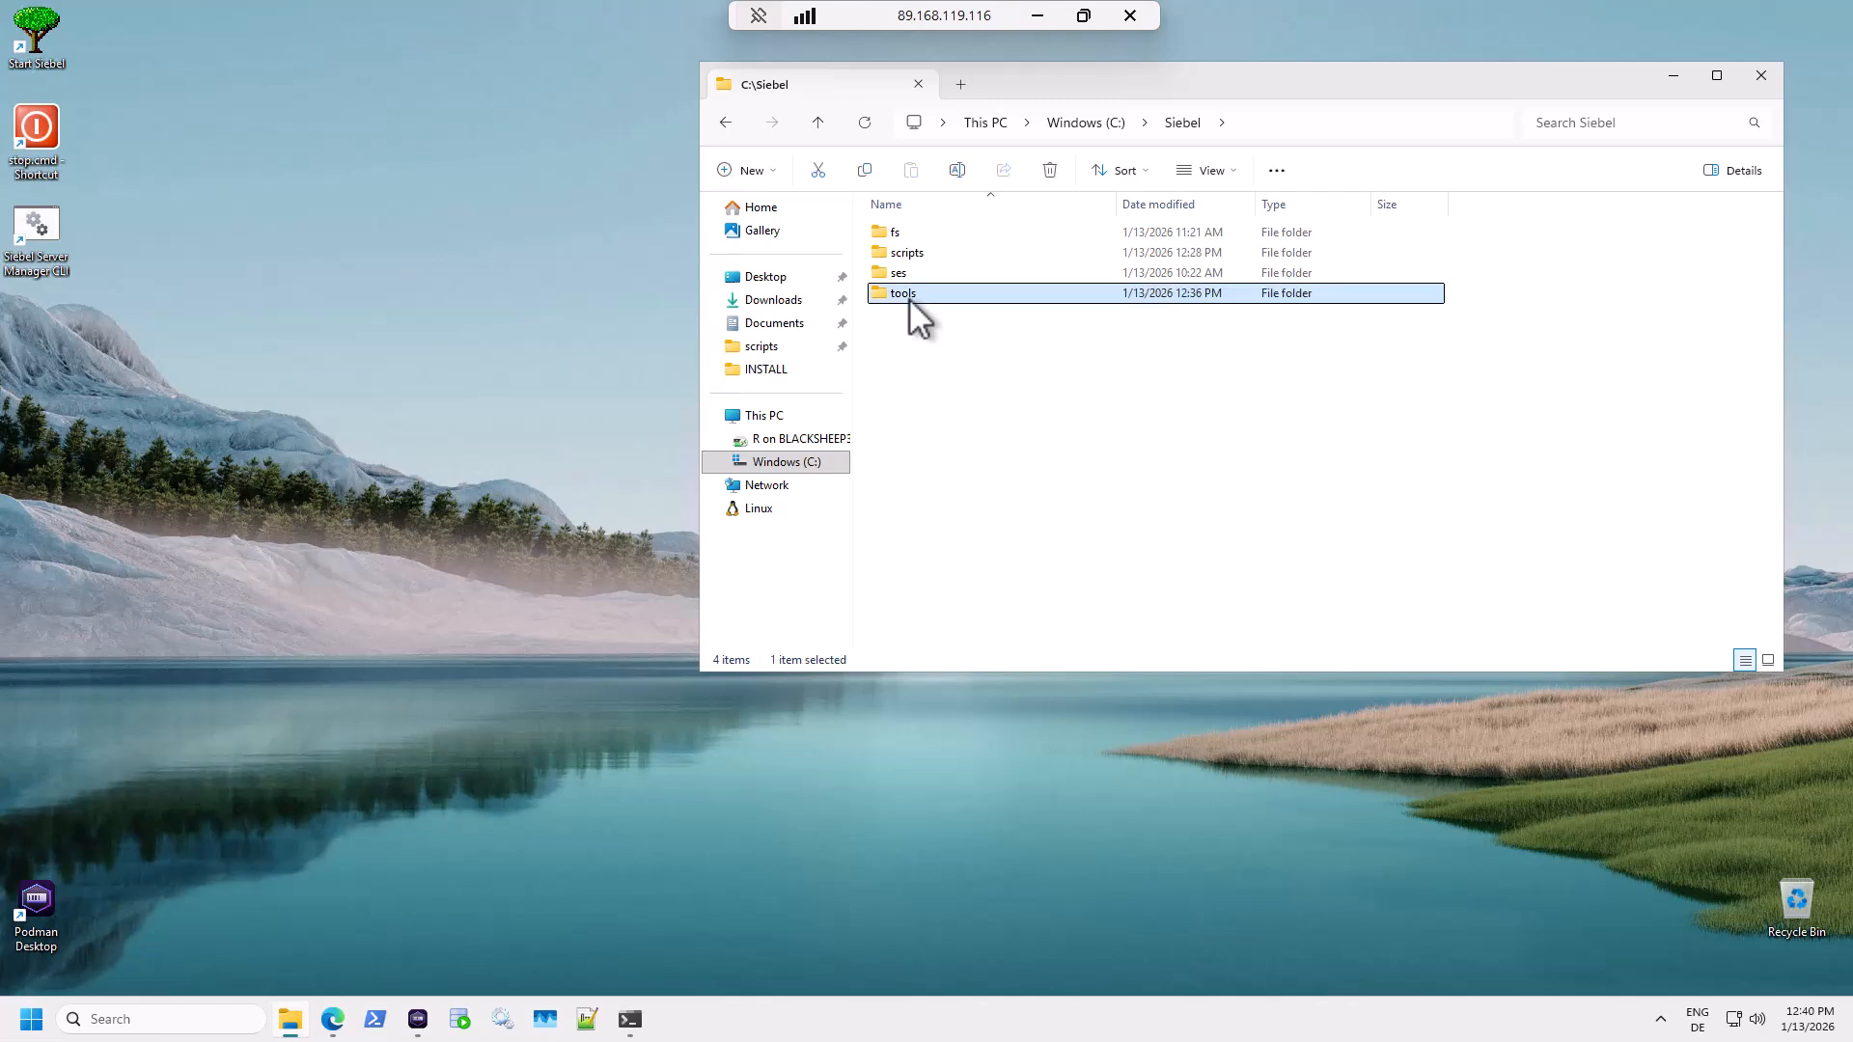
double_click(915, 274)
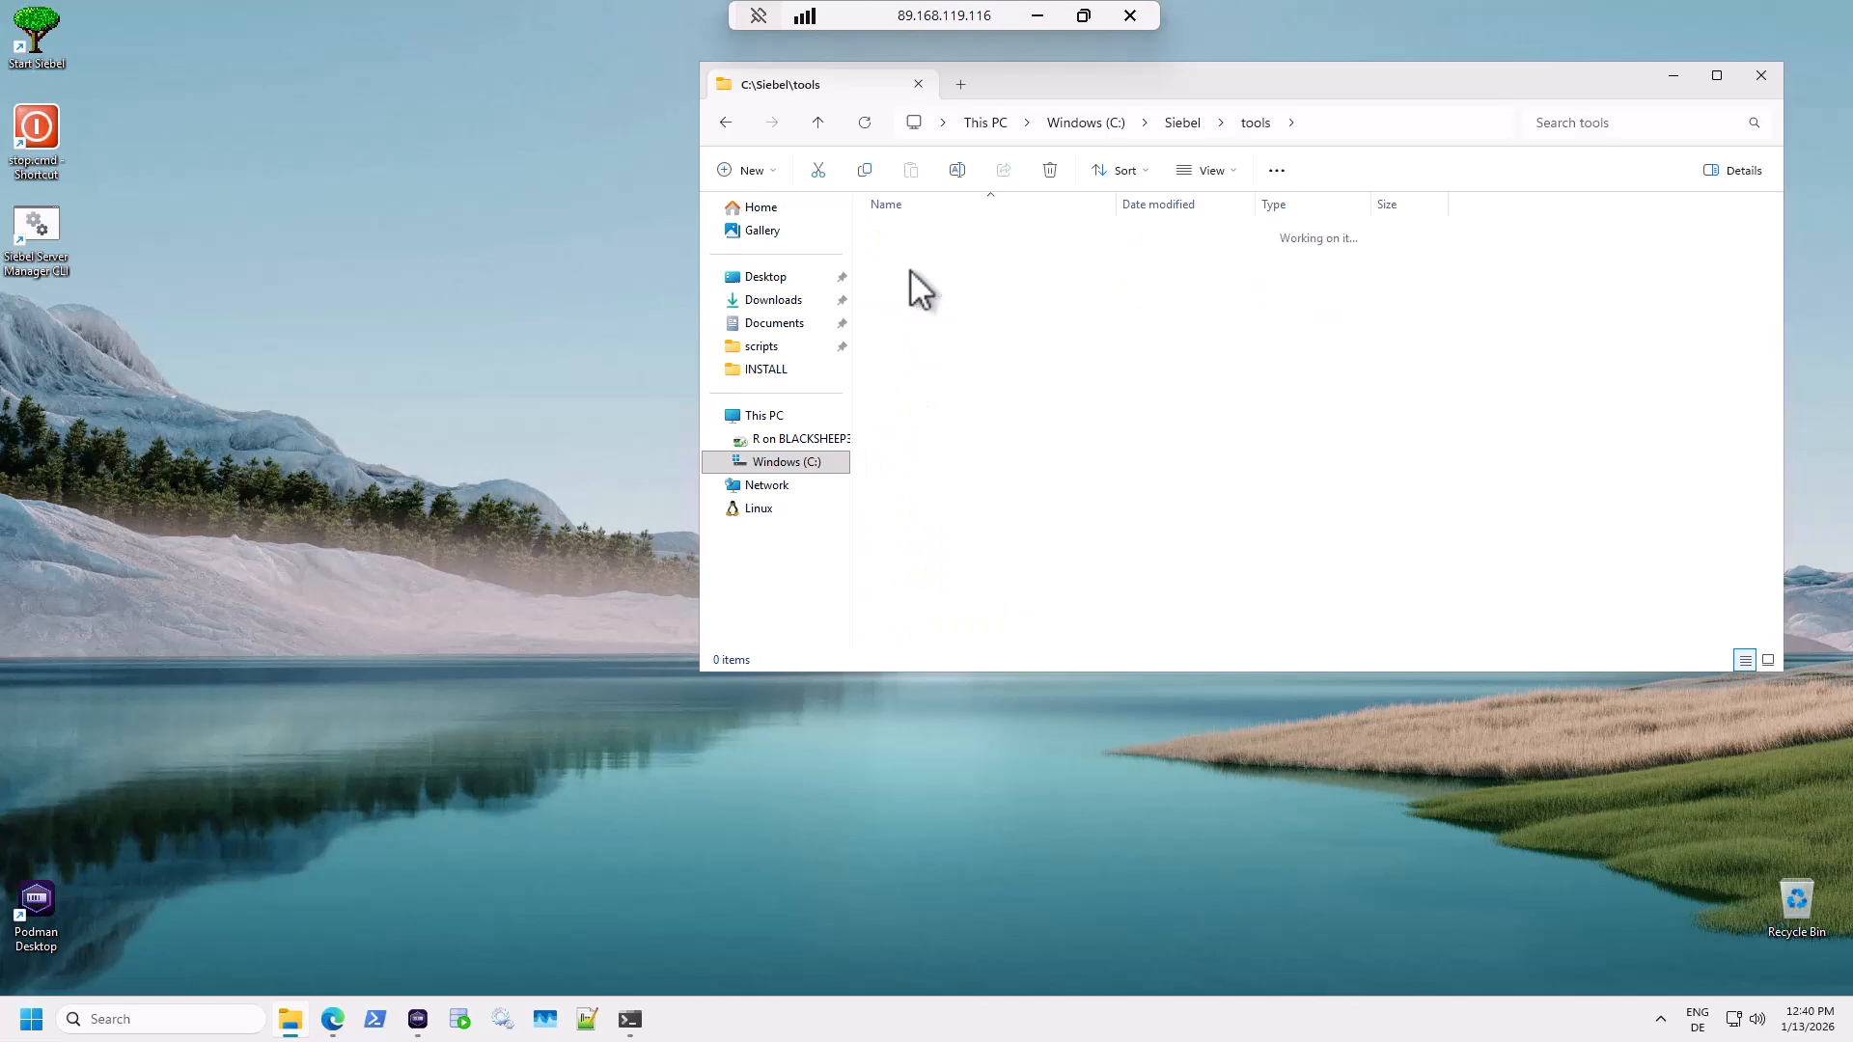
double_click(920, 255)
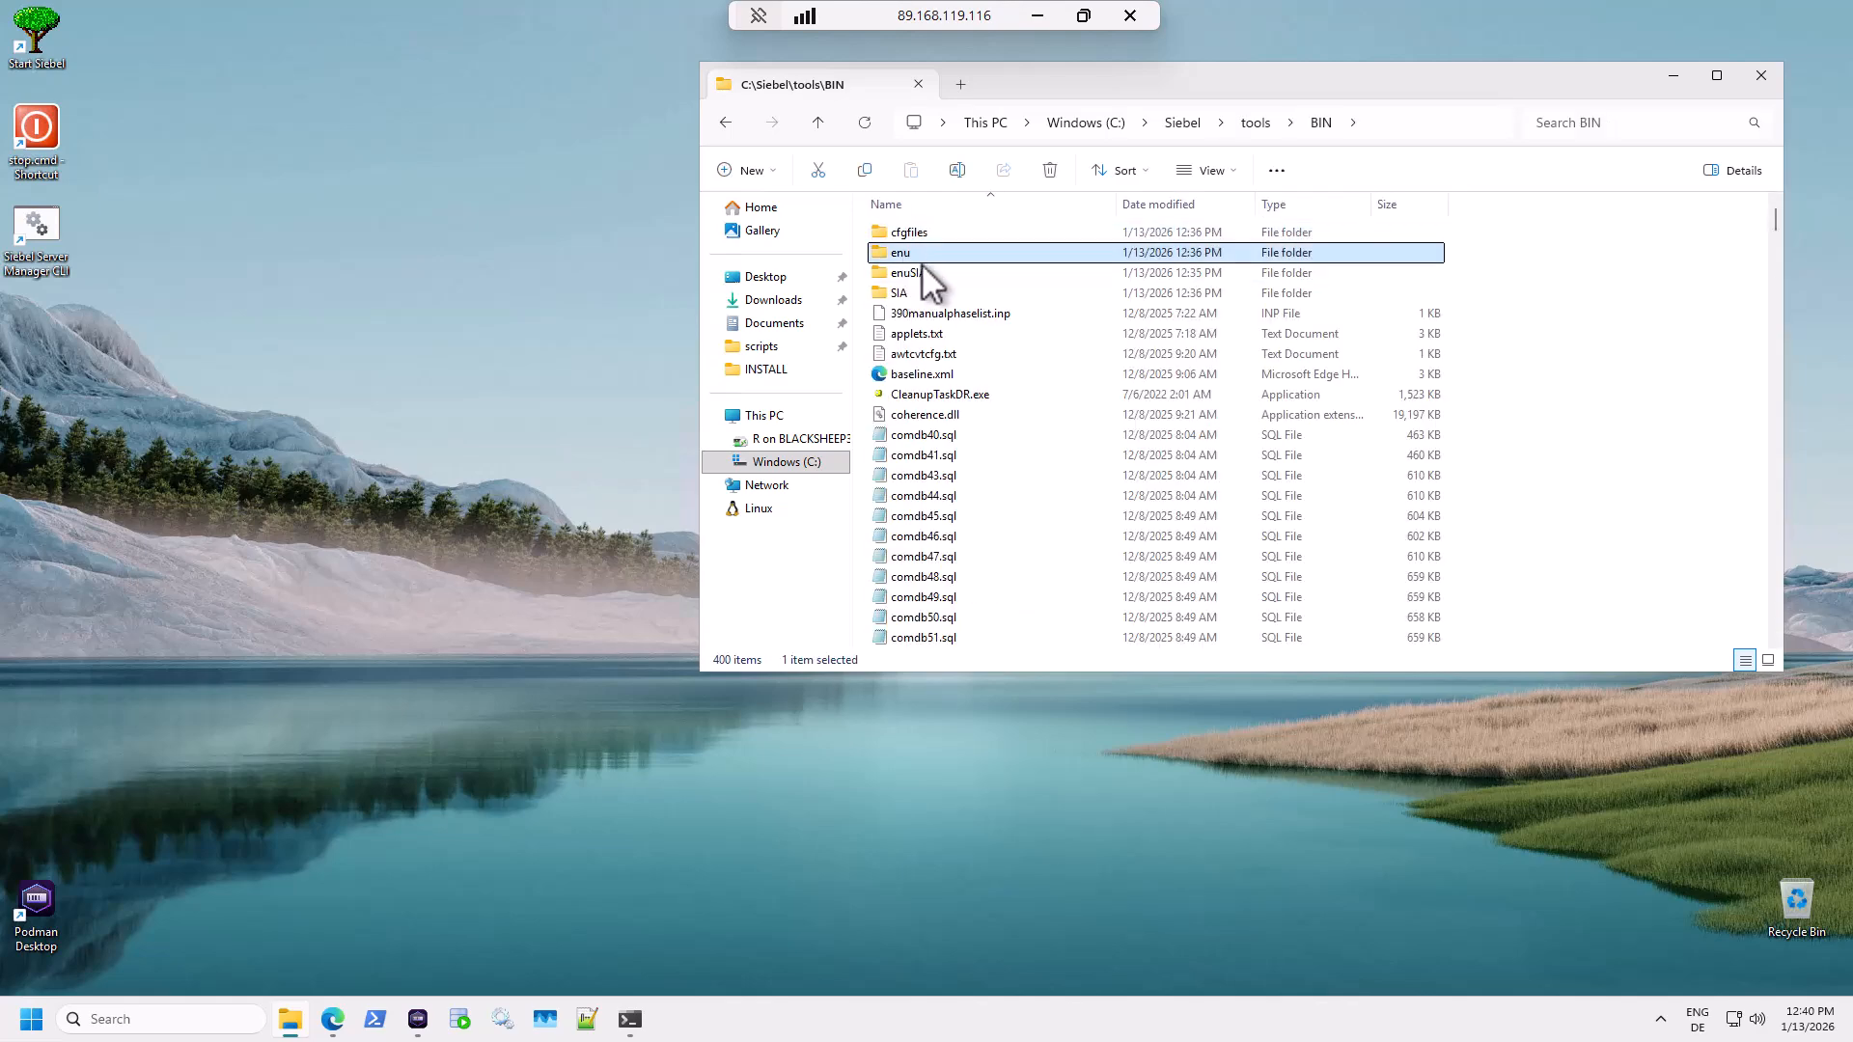
key("t")
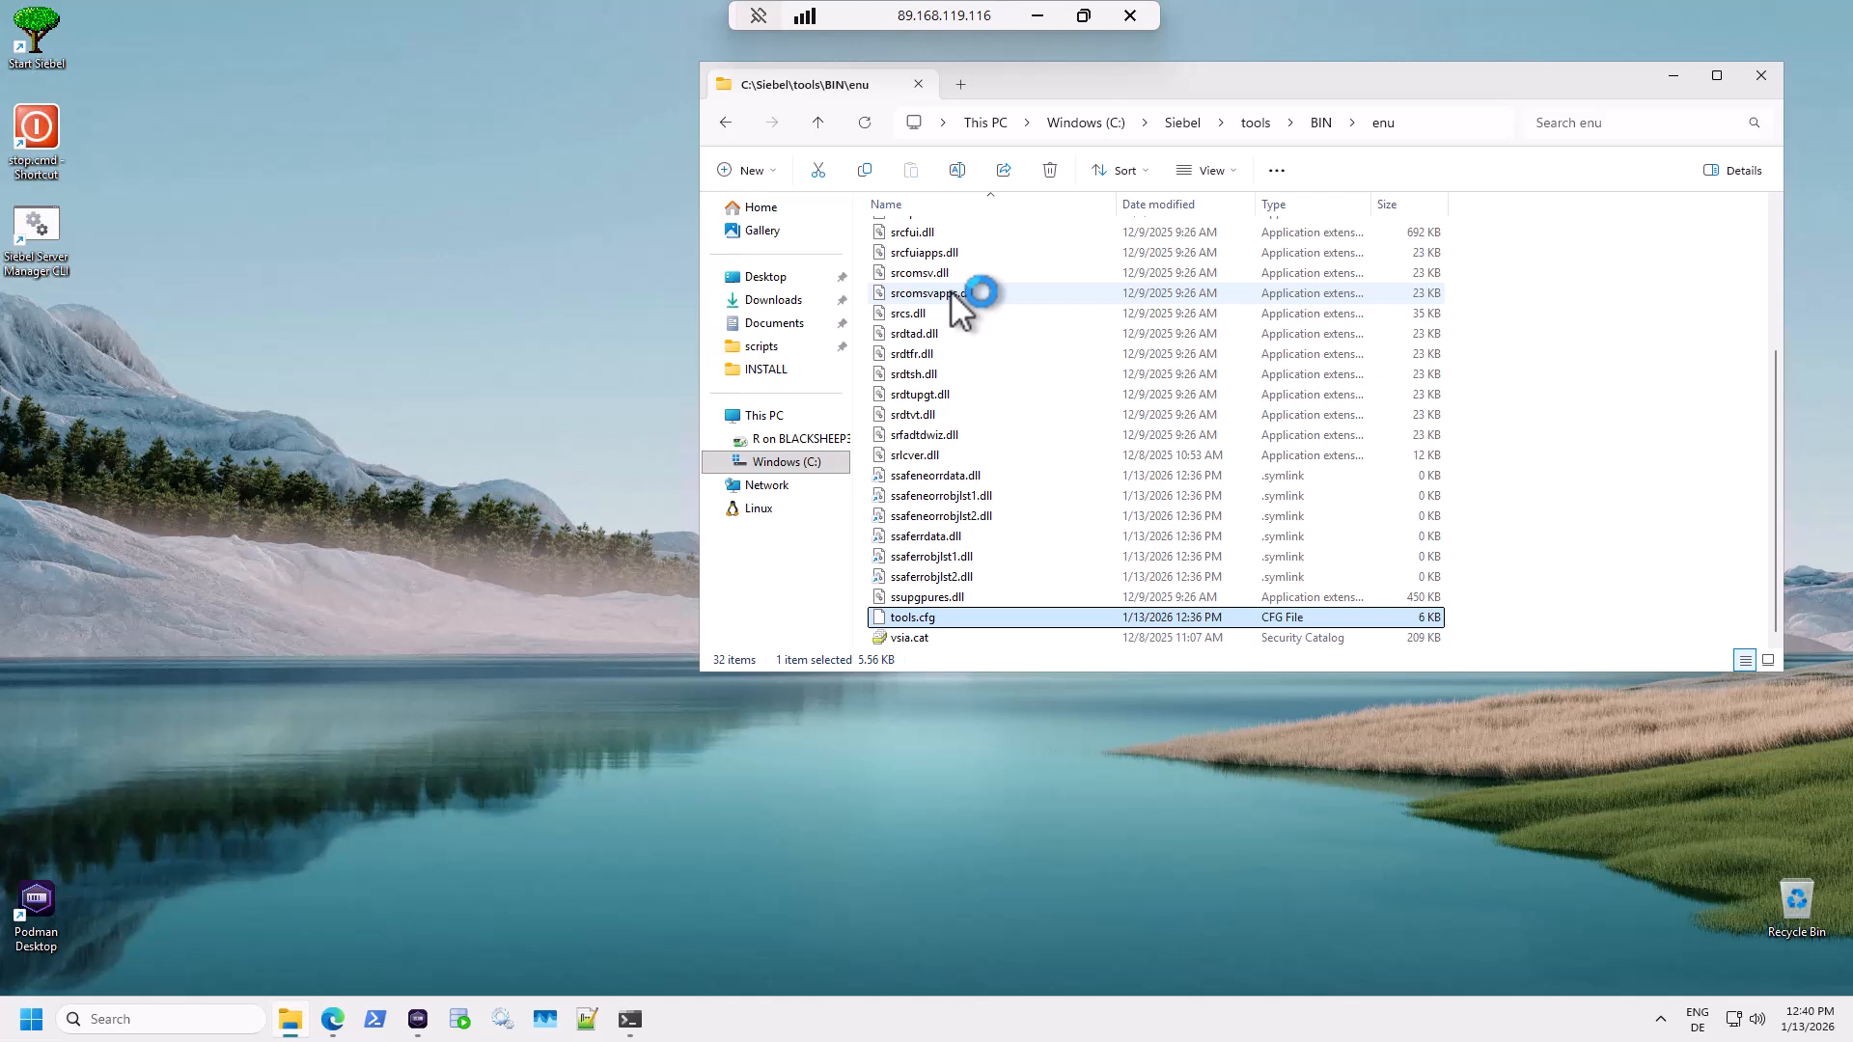
key("Return")
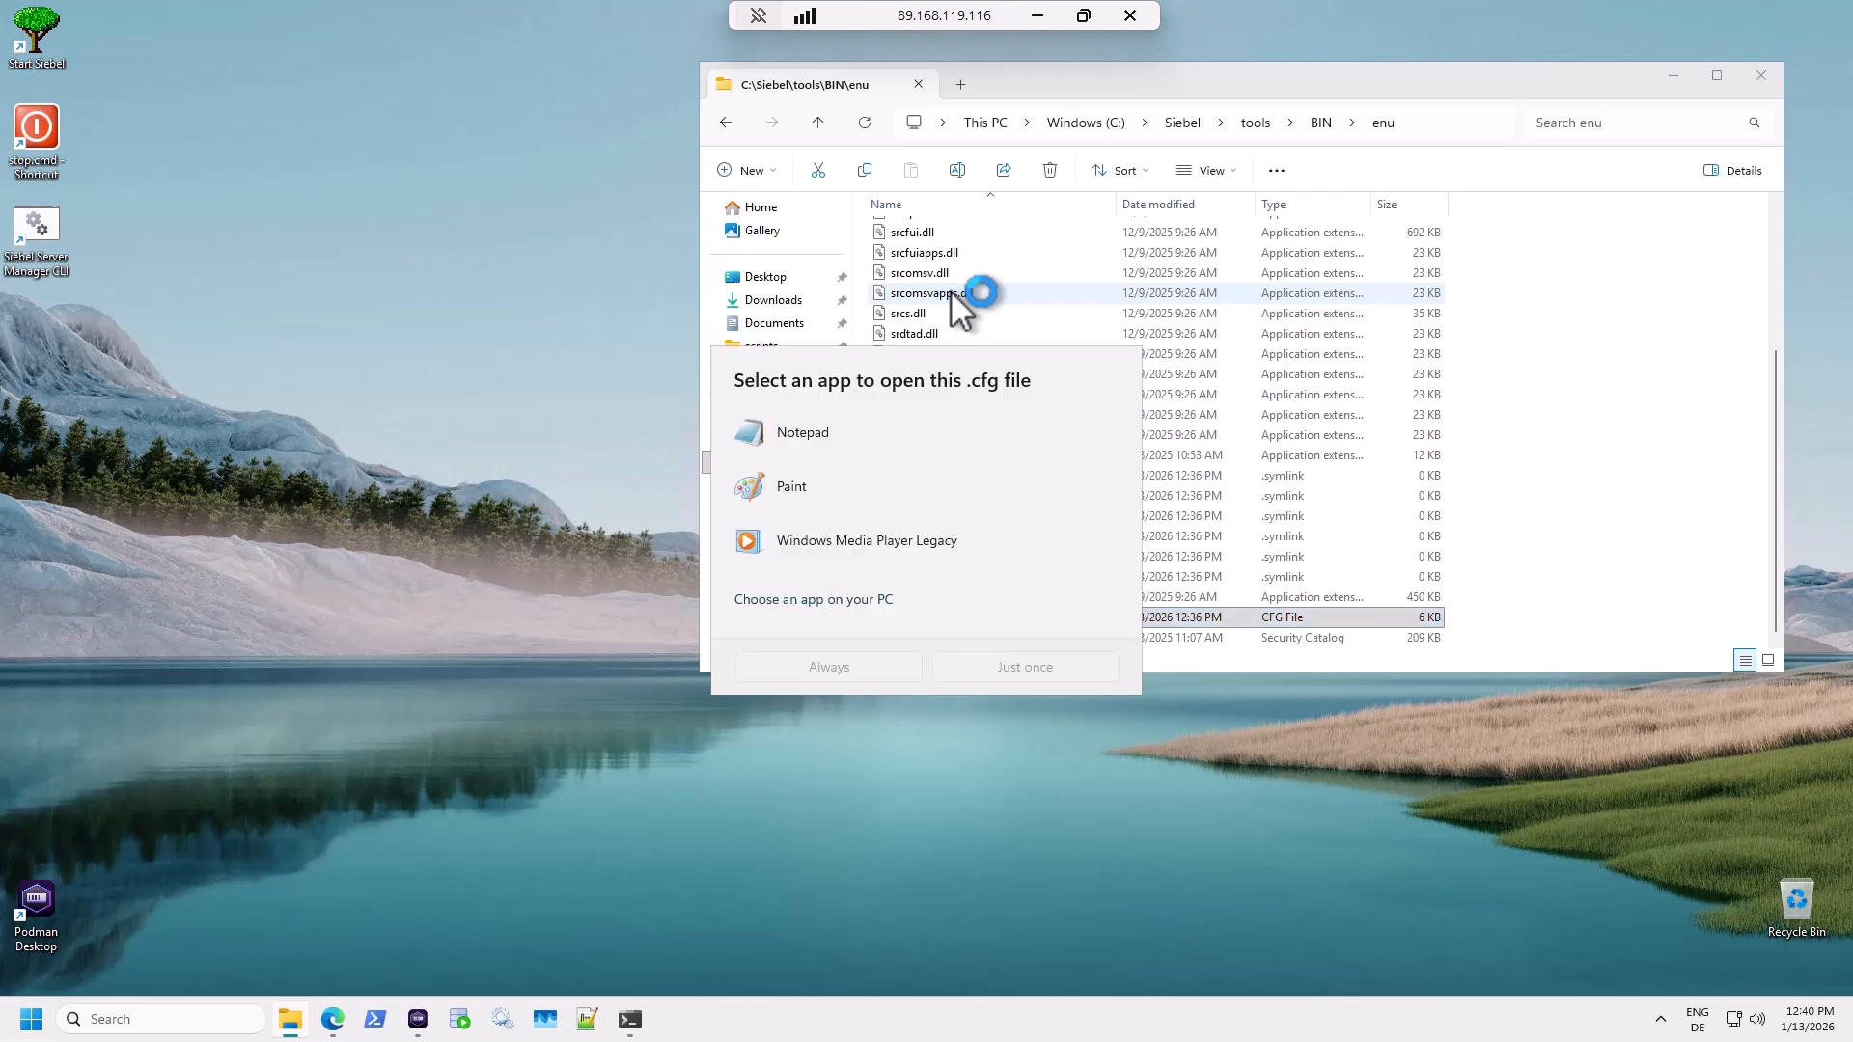
Set Program Files\Notepad++\notepad++.exe as the app that always opens tools.cfg.
left_click(836, 602)
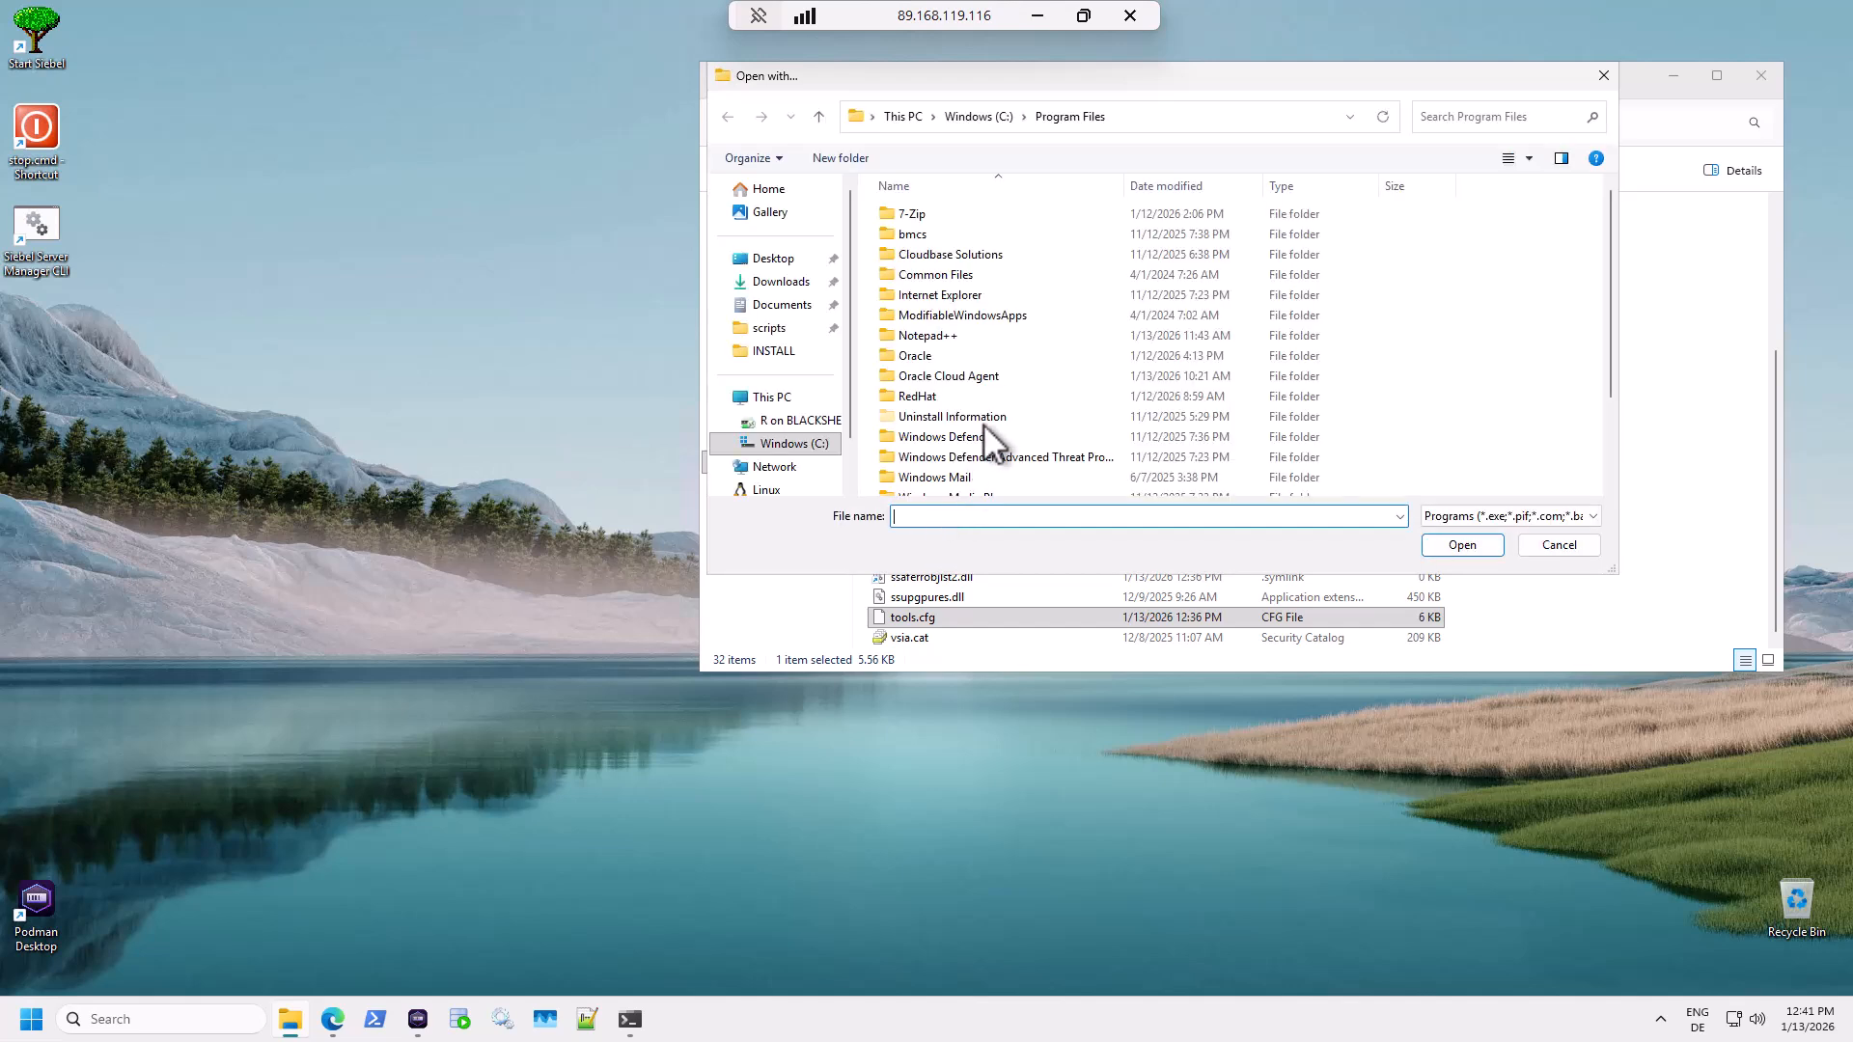
double_click(945, 340)
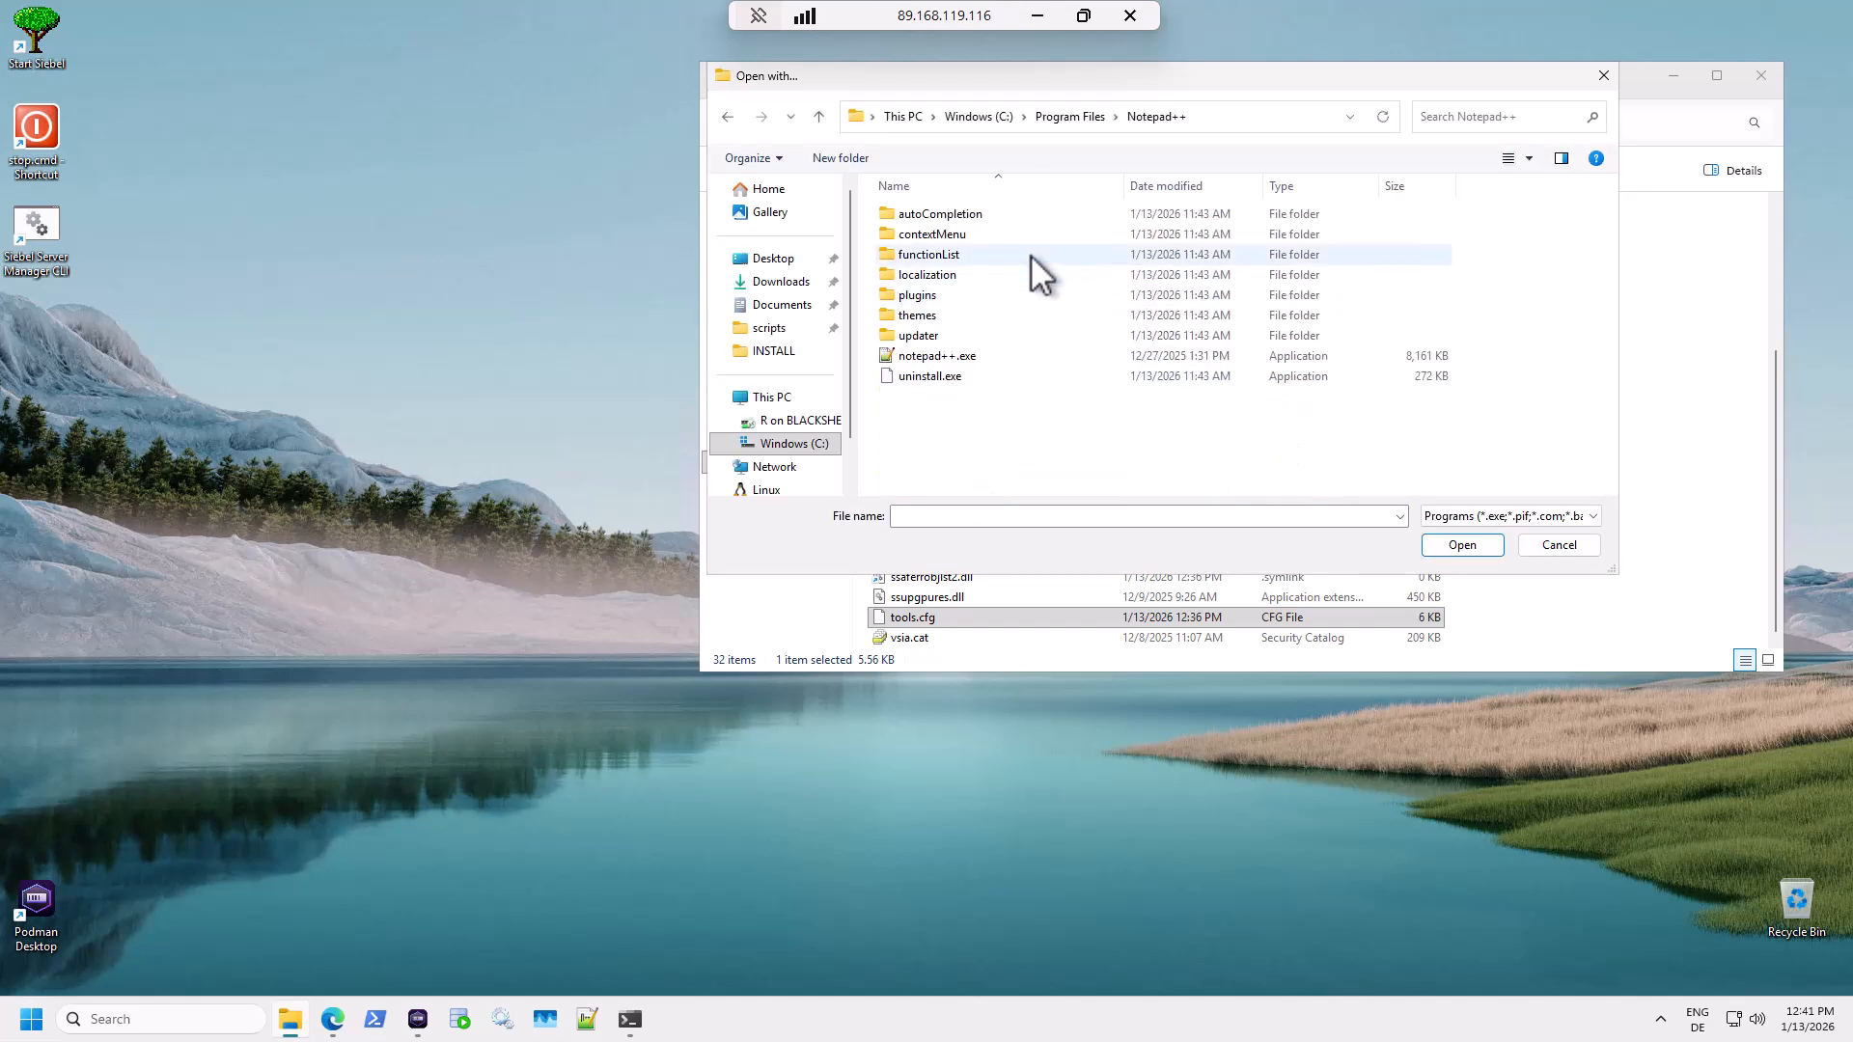
left_click(971, 363)
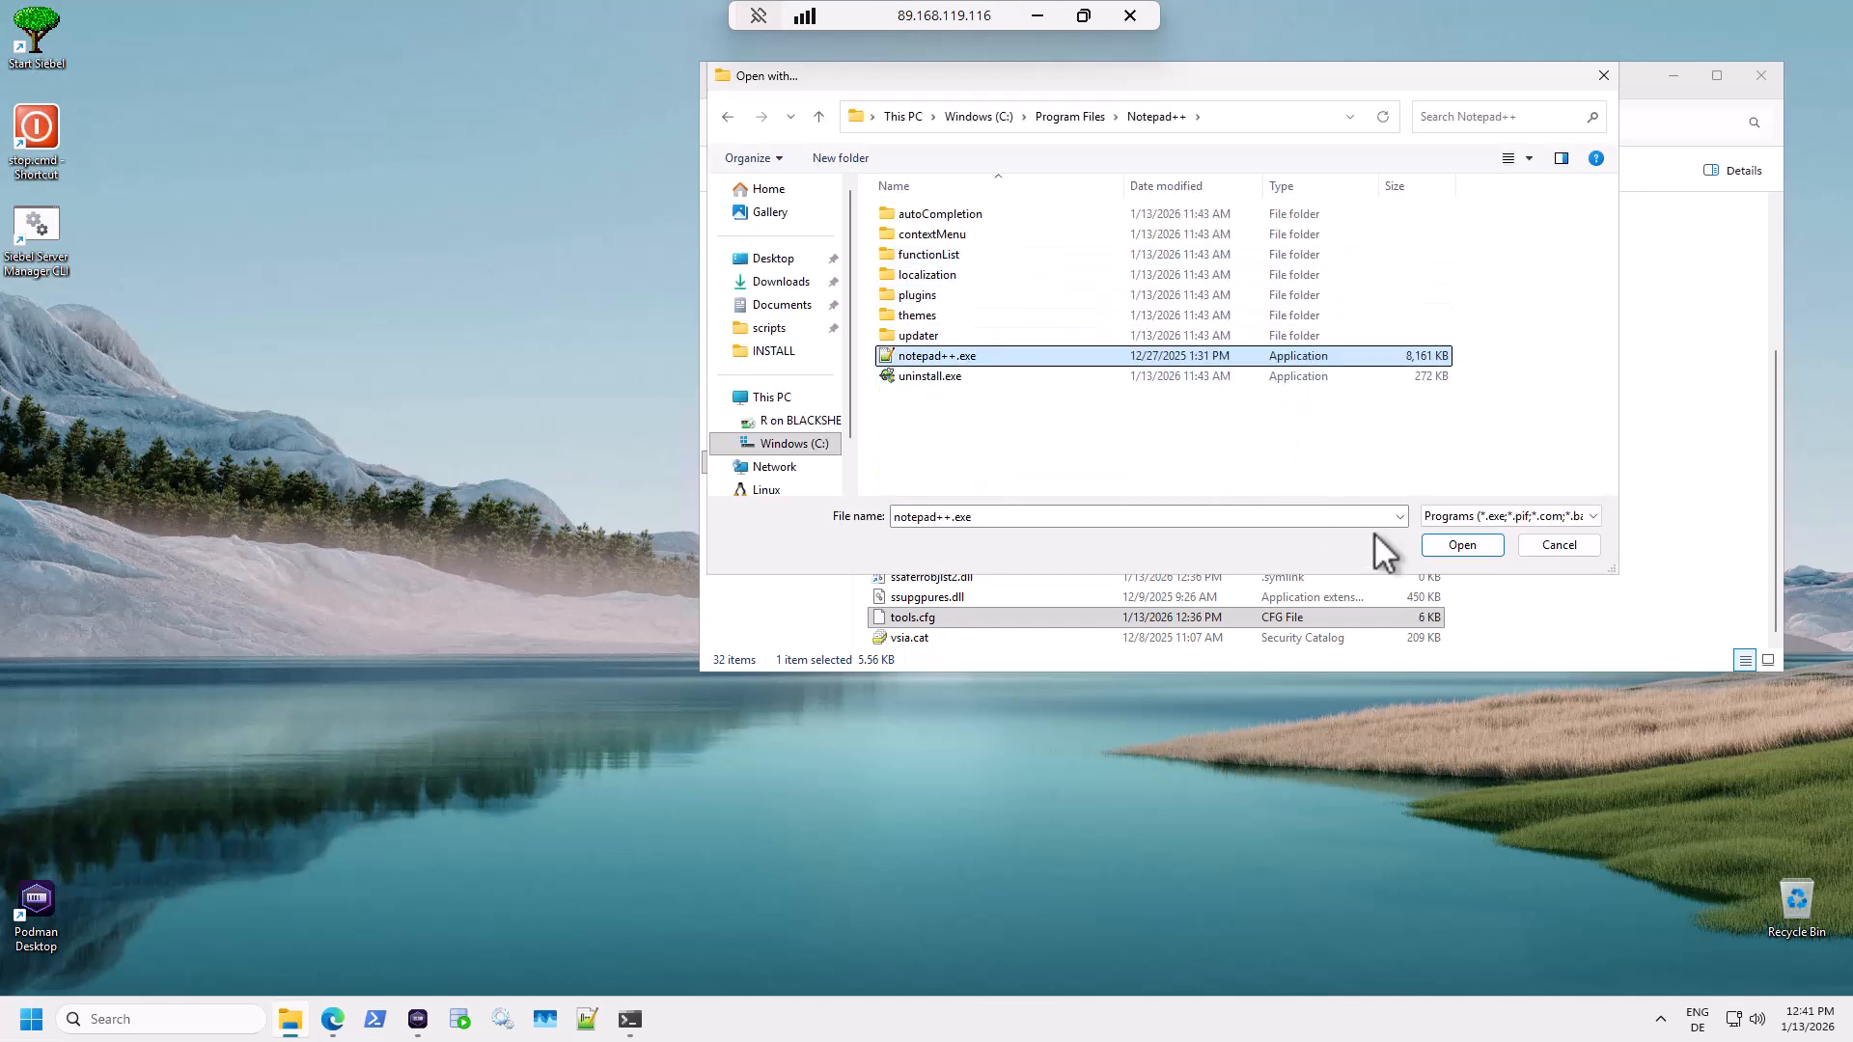
left_click(1482, 545)
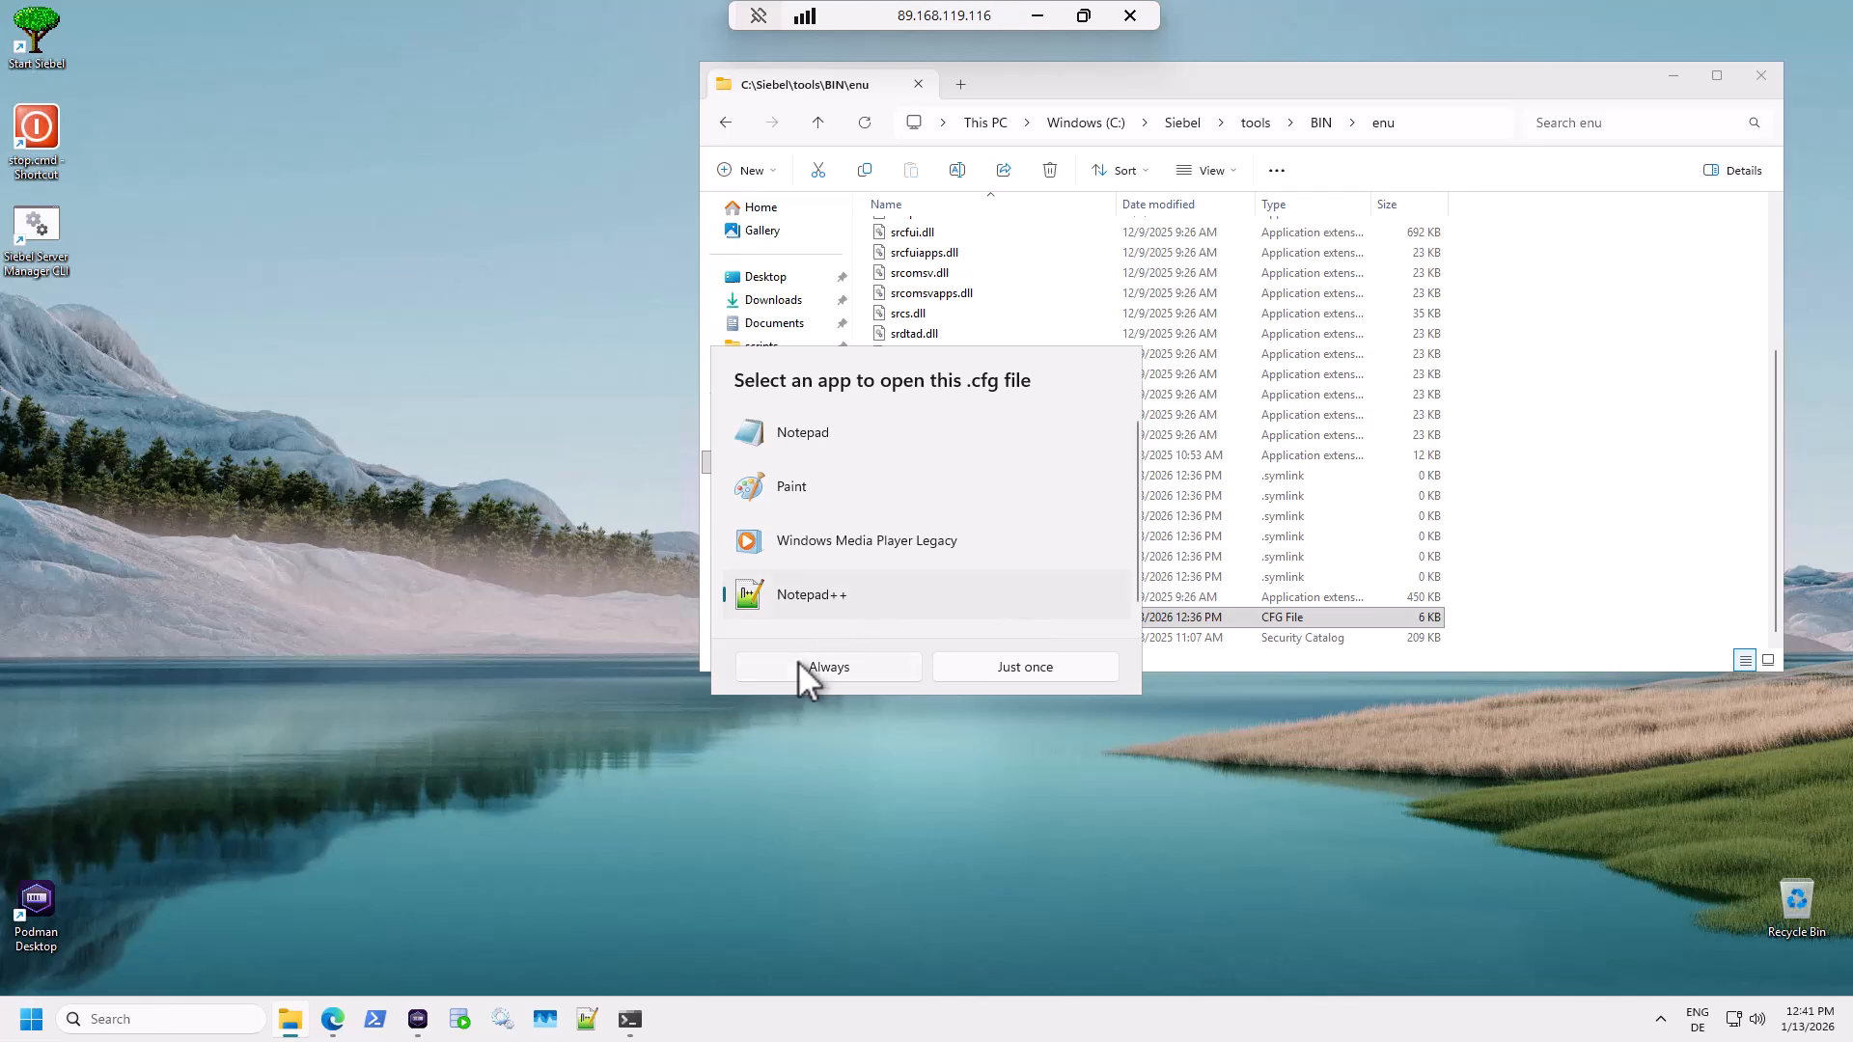
left_click(799, 664)
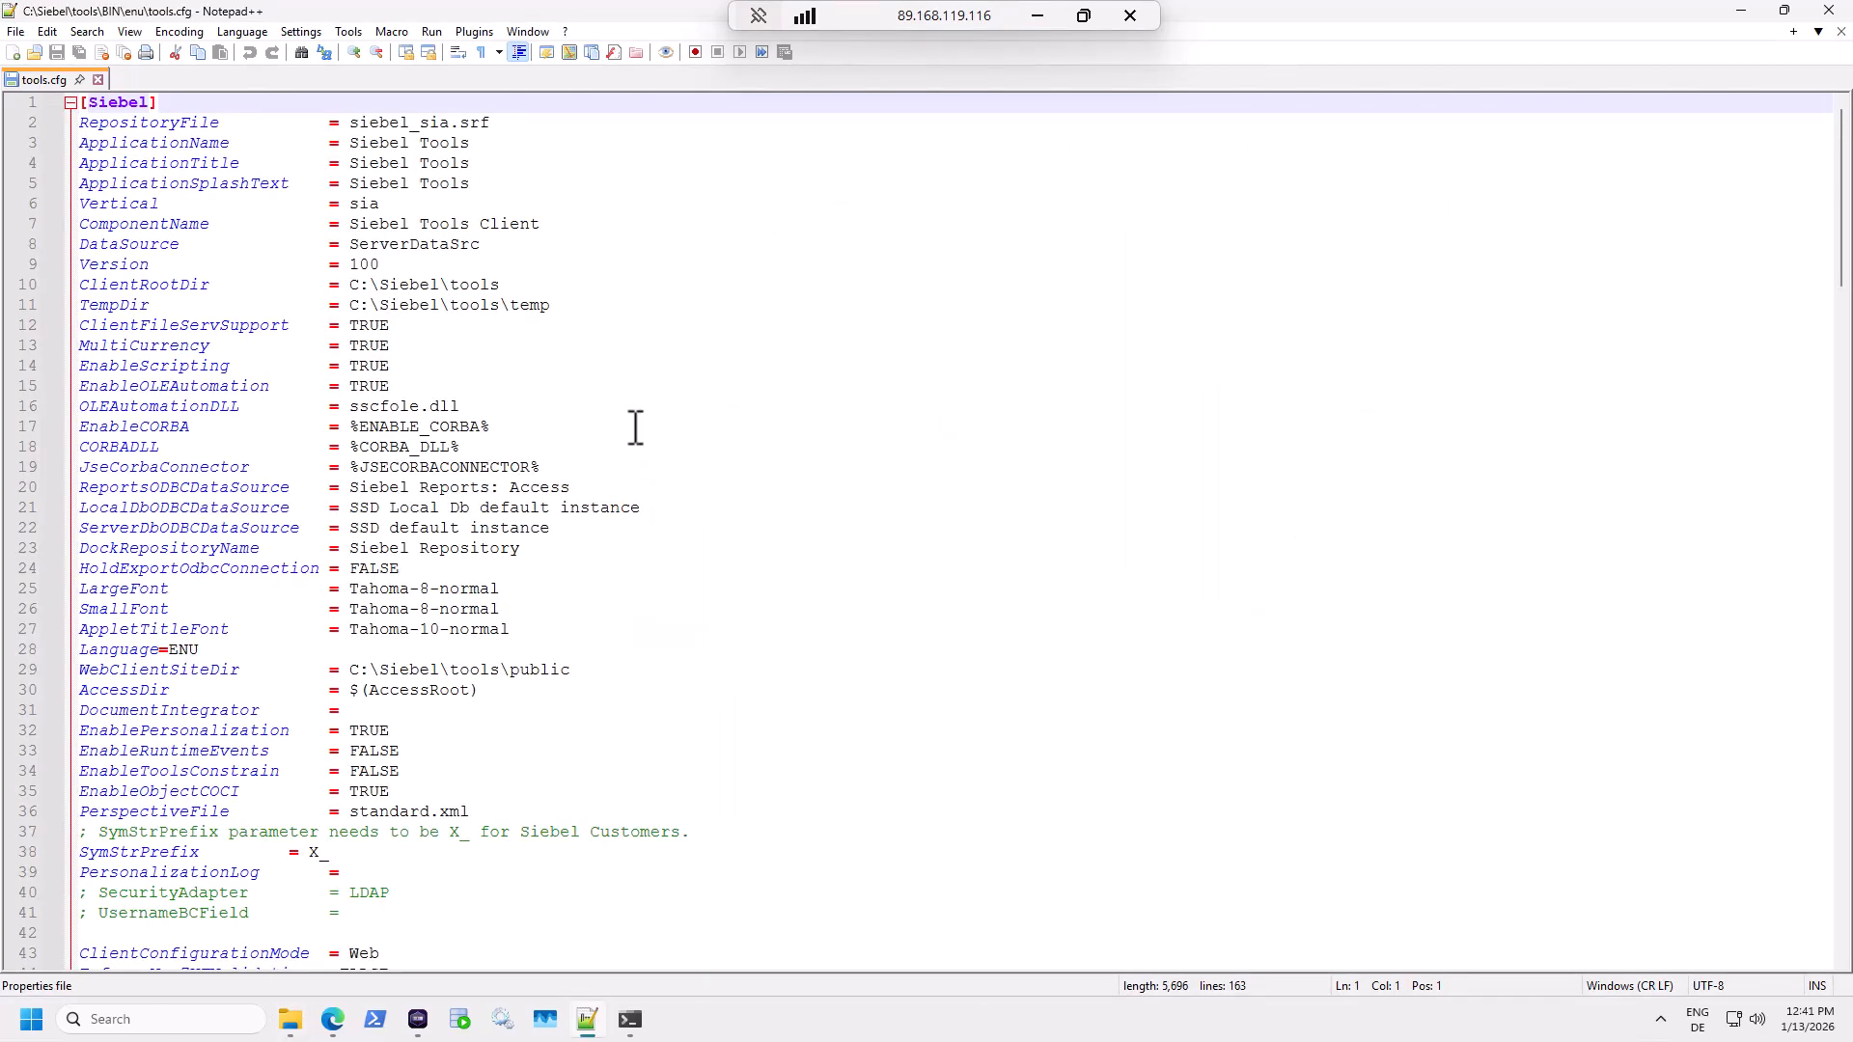
Delete localhost:1521 so [ServerDataSrc] ConnectString reads FREEPDB1, then save and close tools.cfg.
scroll(636, 428, "down", 5)
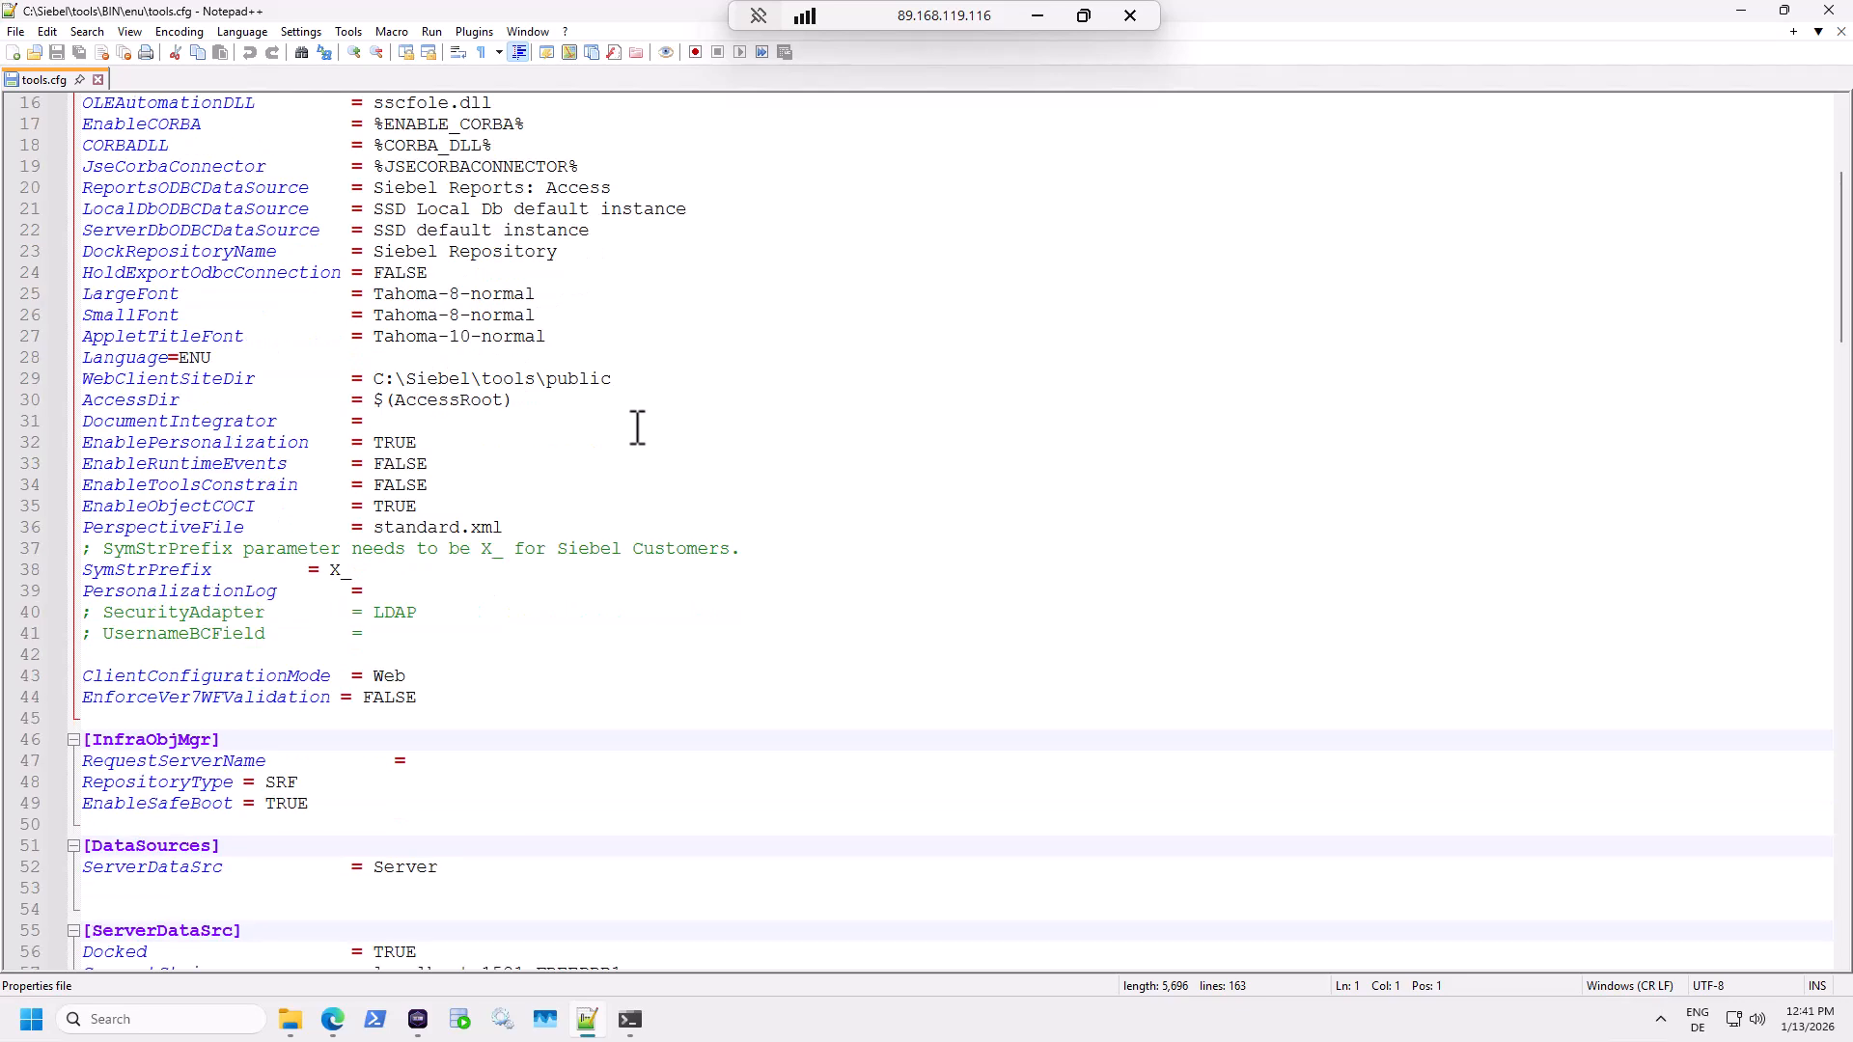
scroll(637, 427, "down", 9)
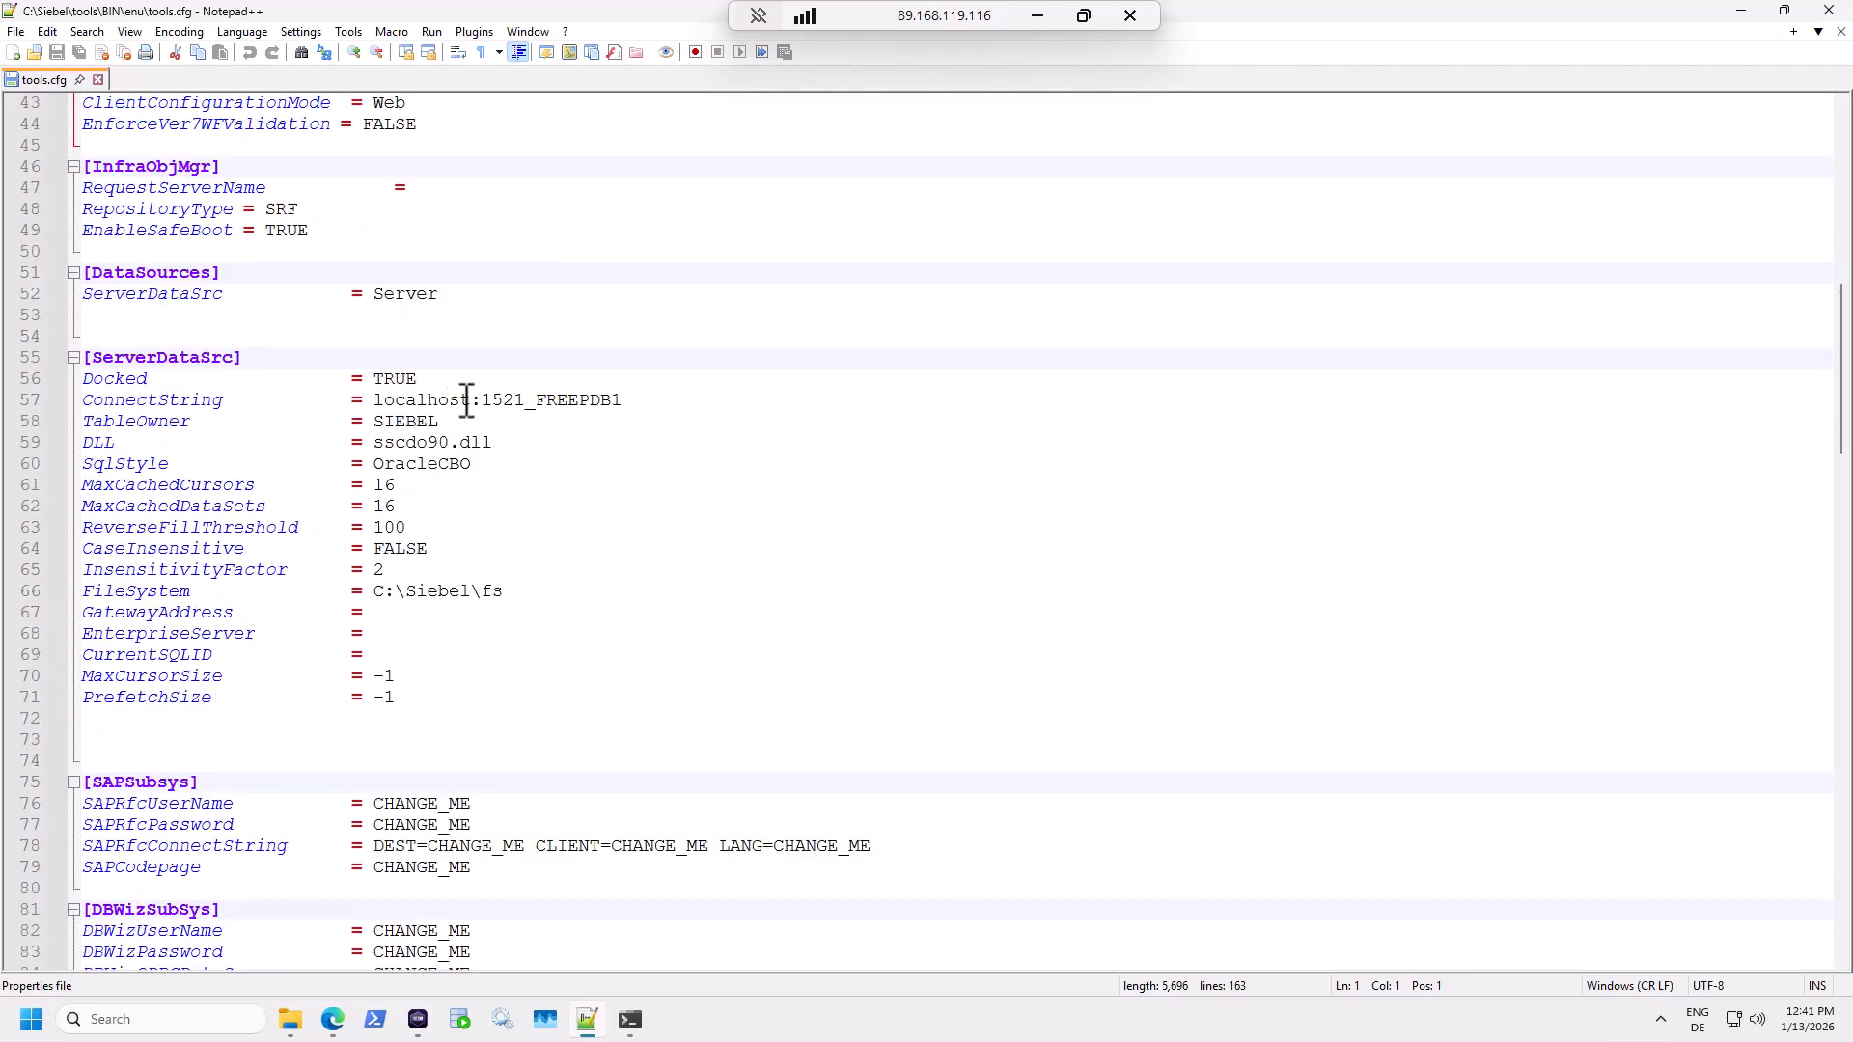
double_click(466, 399)
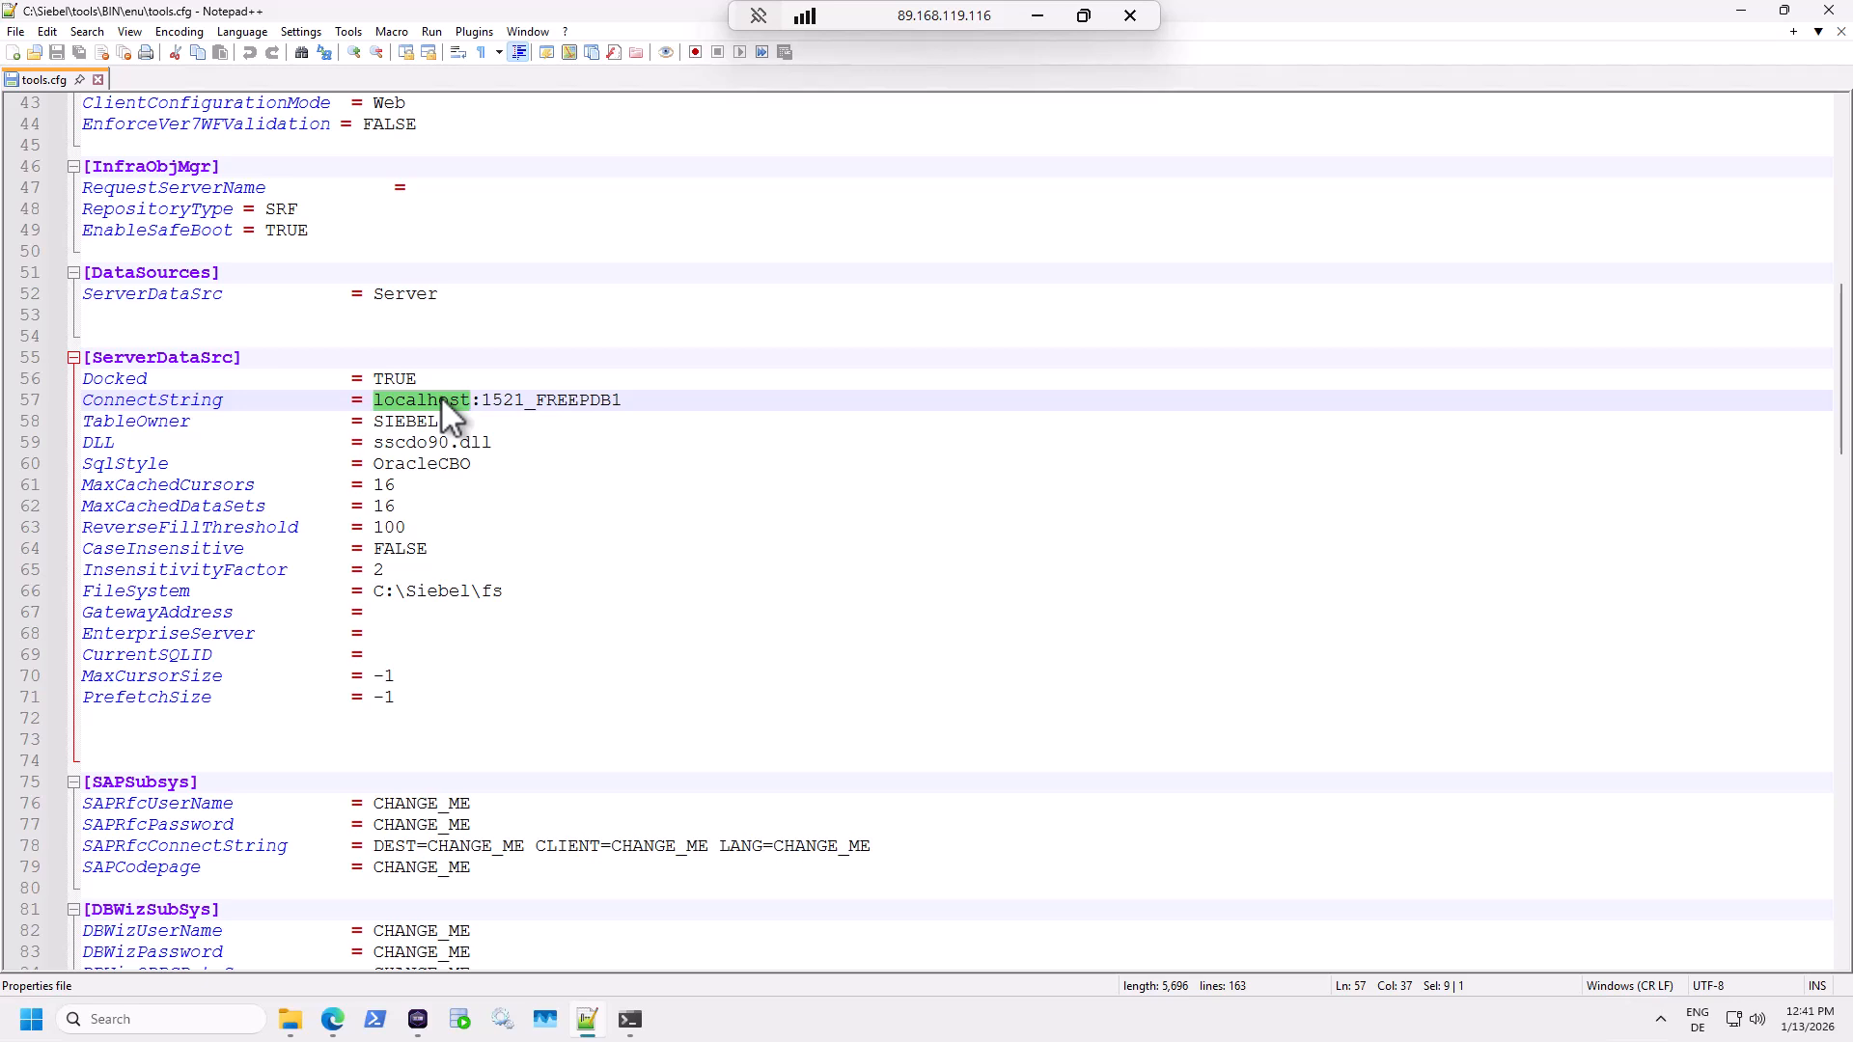
left_click_drag(521, 397, 379, 392)
left_click(538, 401)
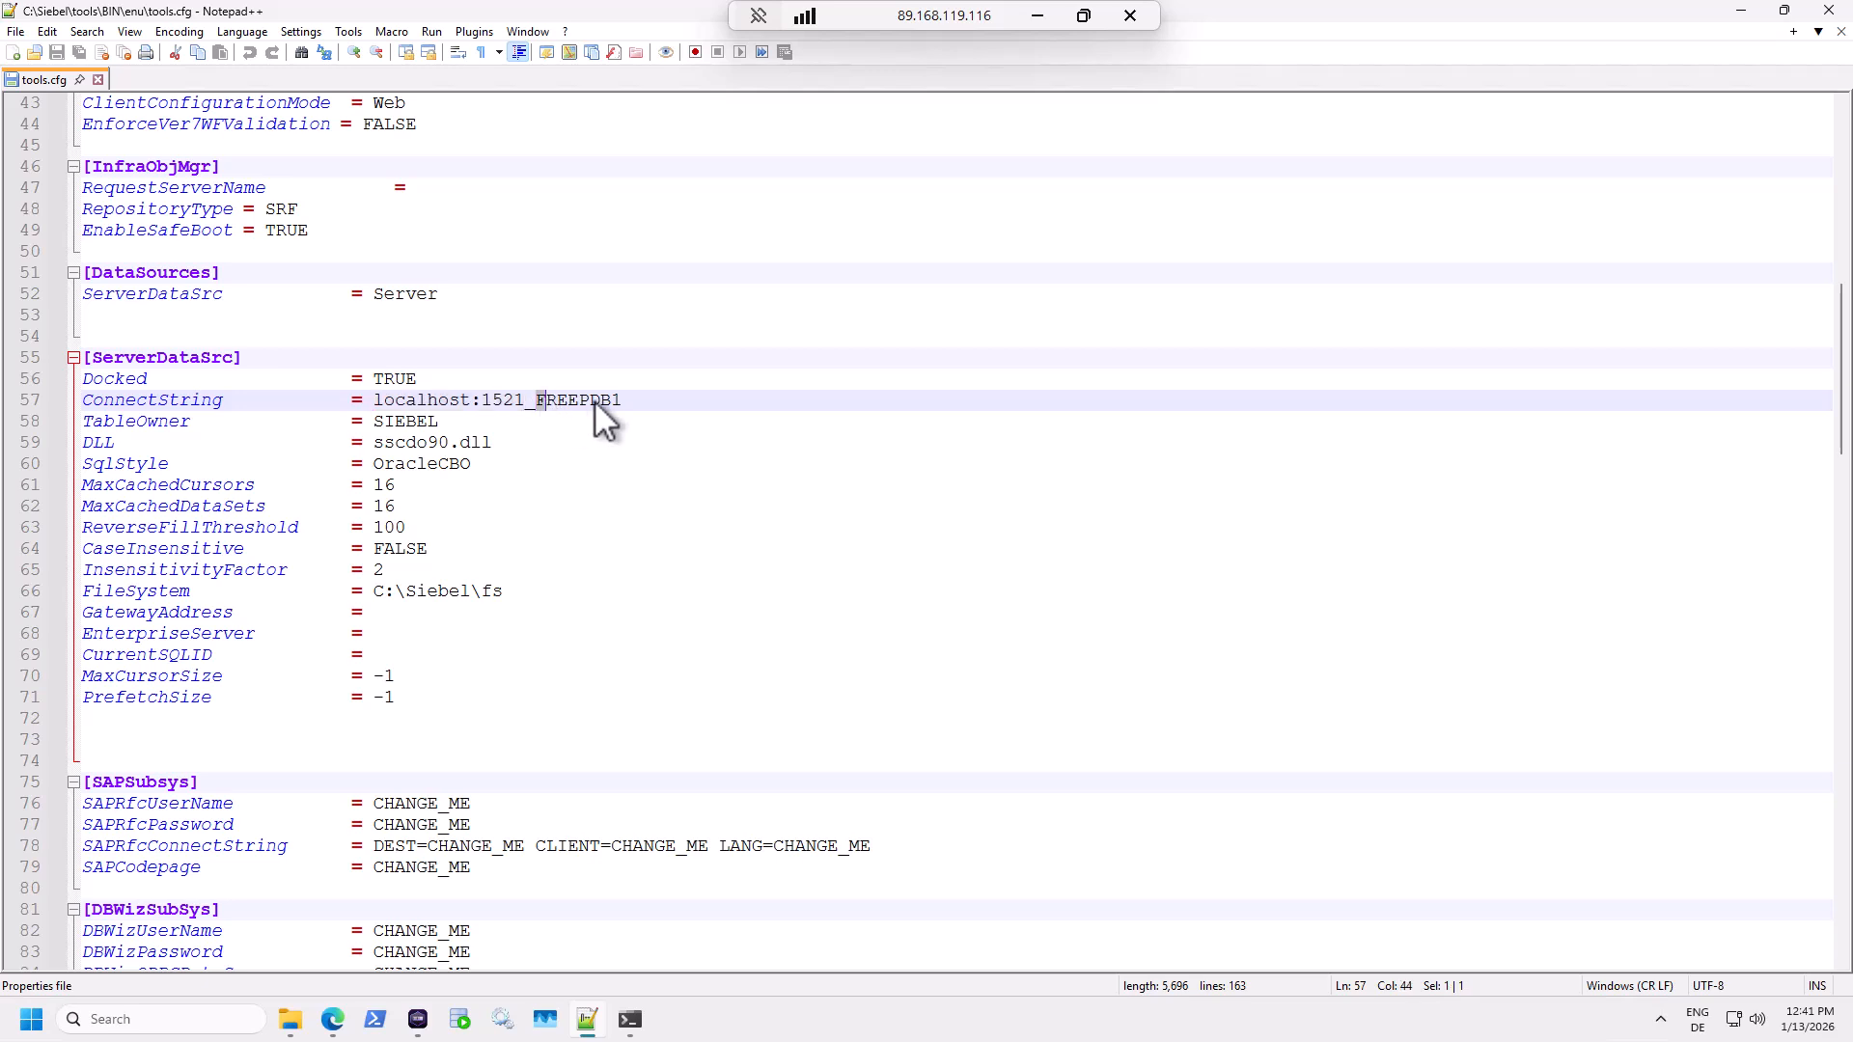
left_click(536, 398)
left_click_drag(529, 397, 367, 398)
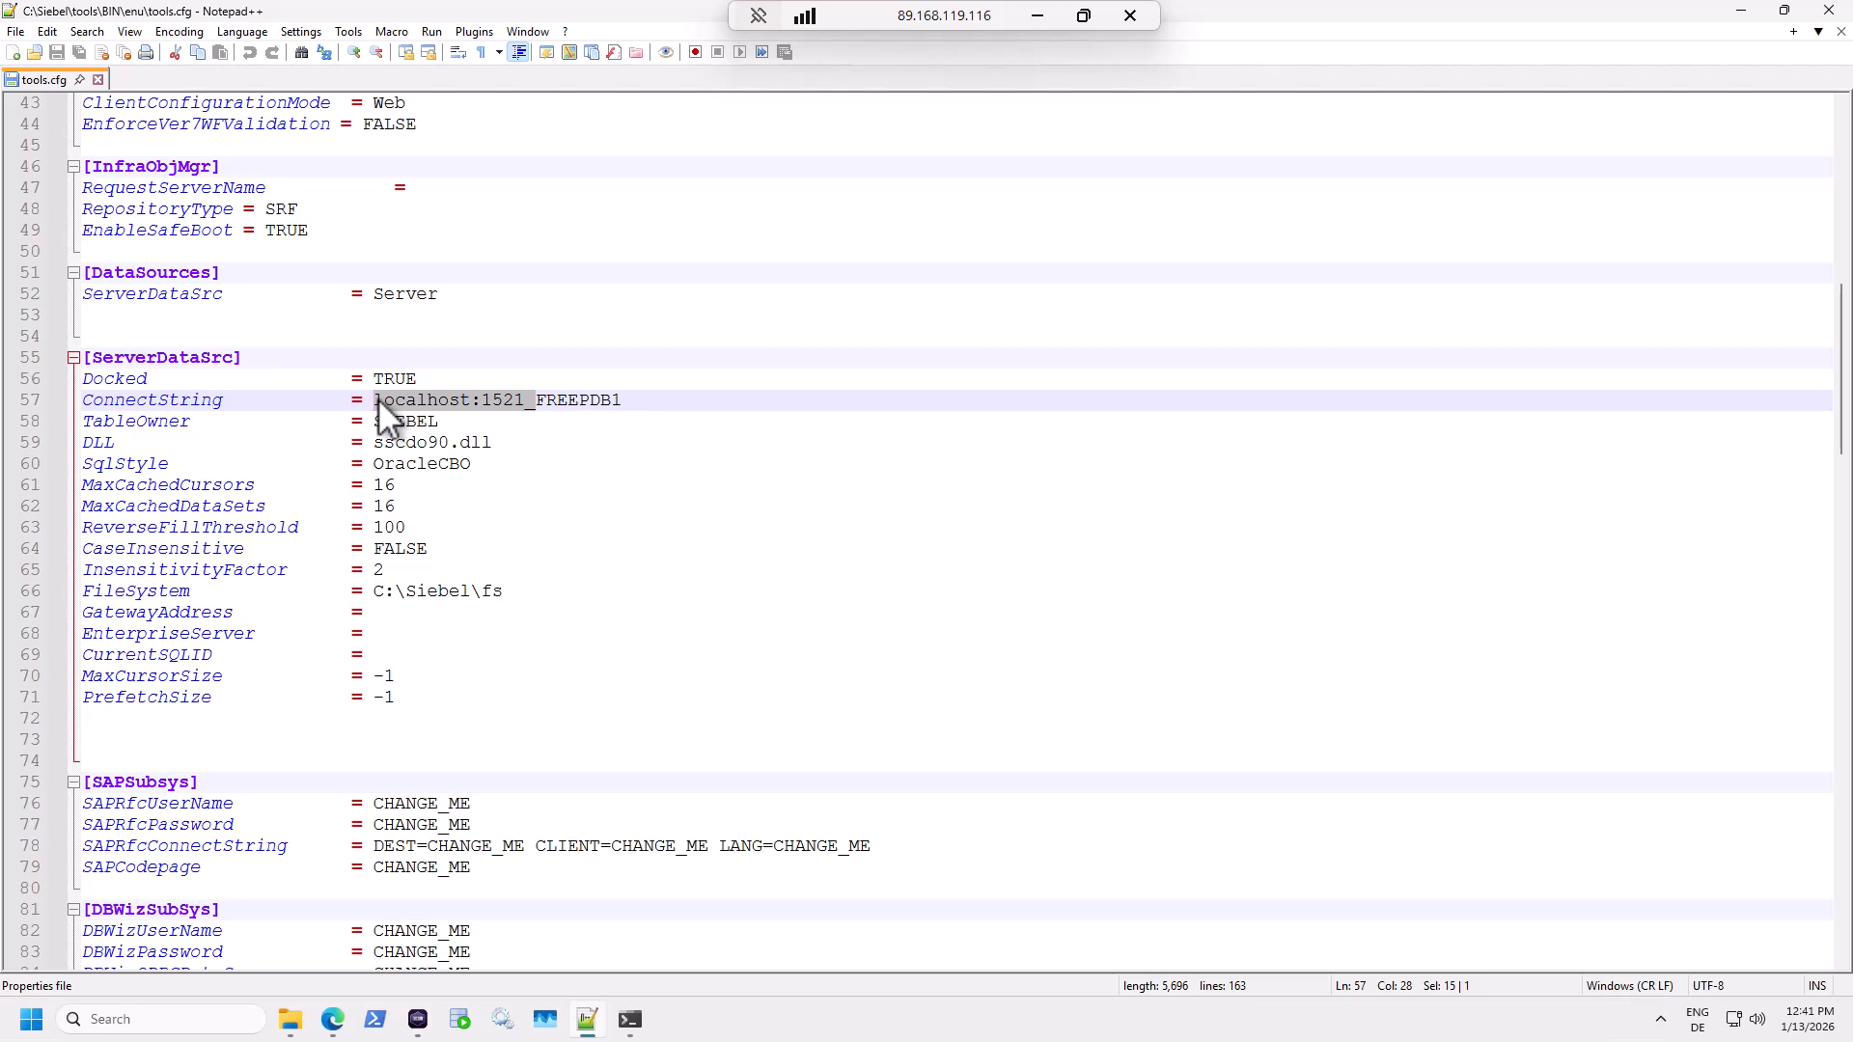
key("Delete")
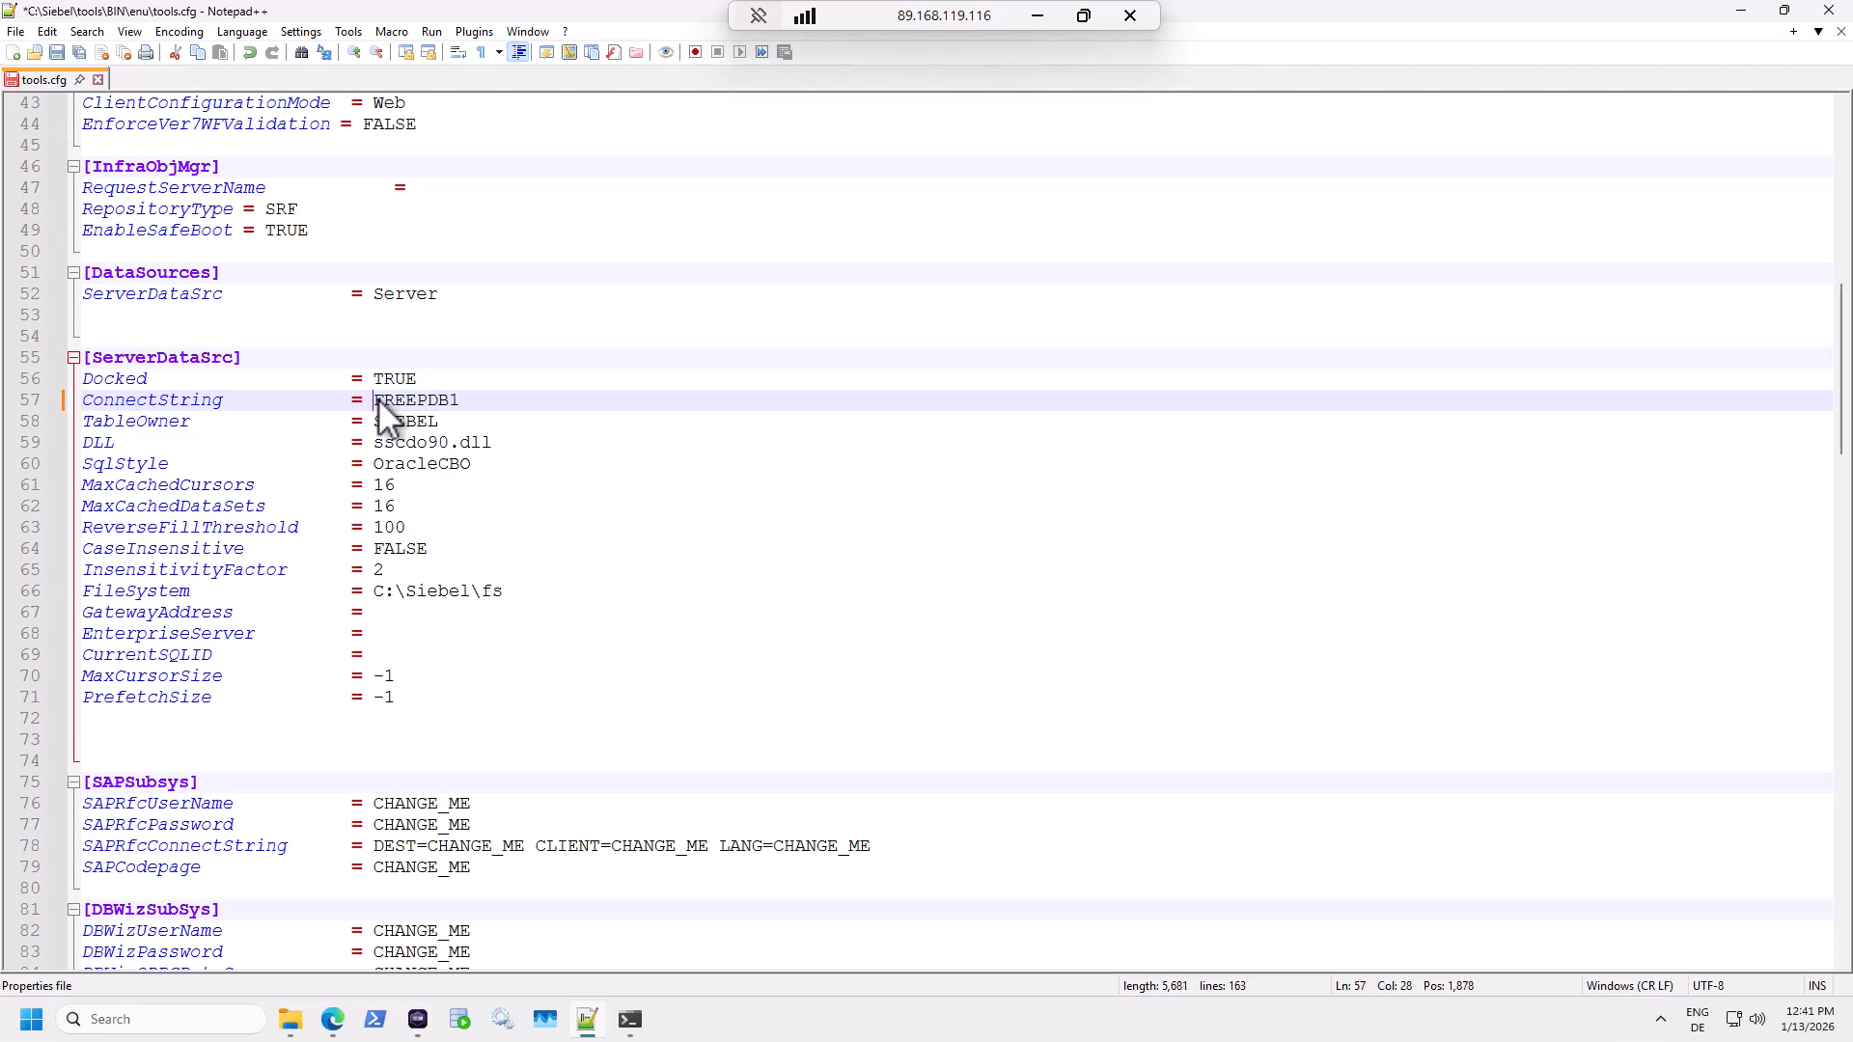
left_click(455, 420)
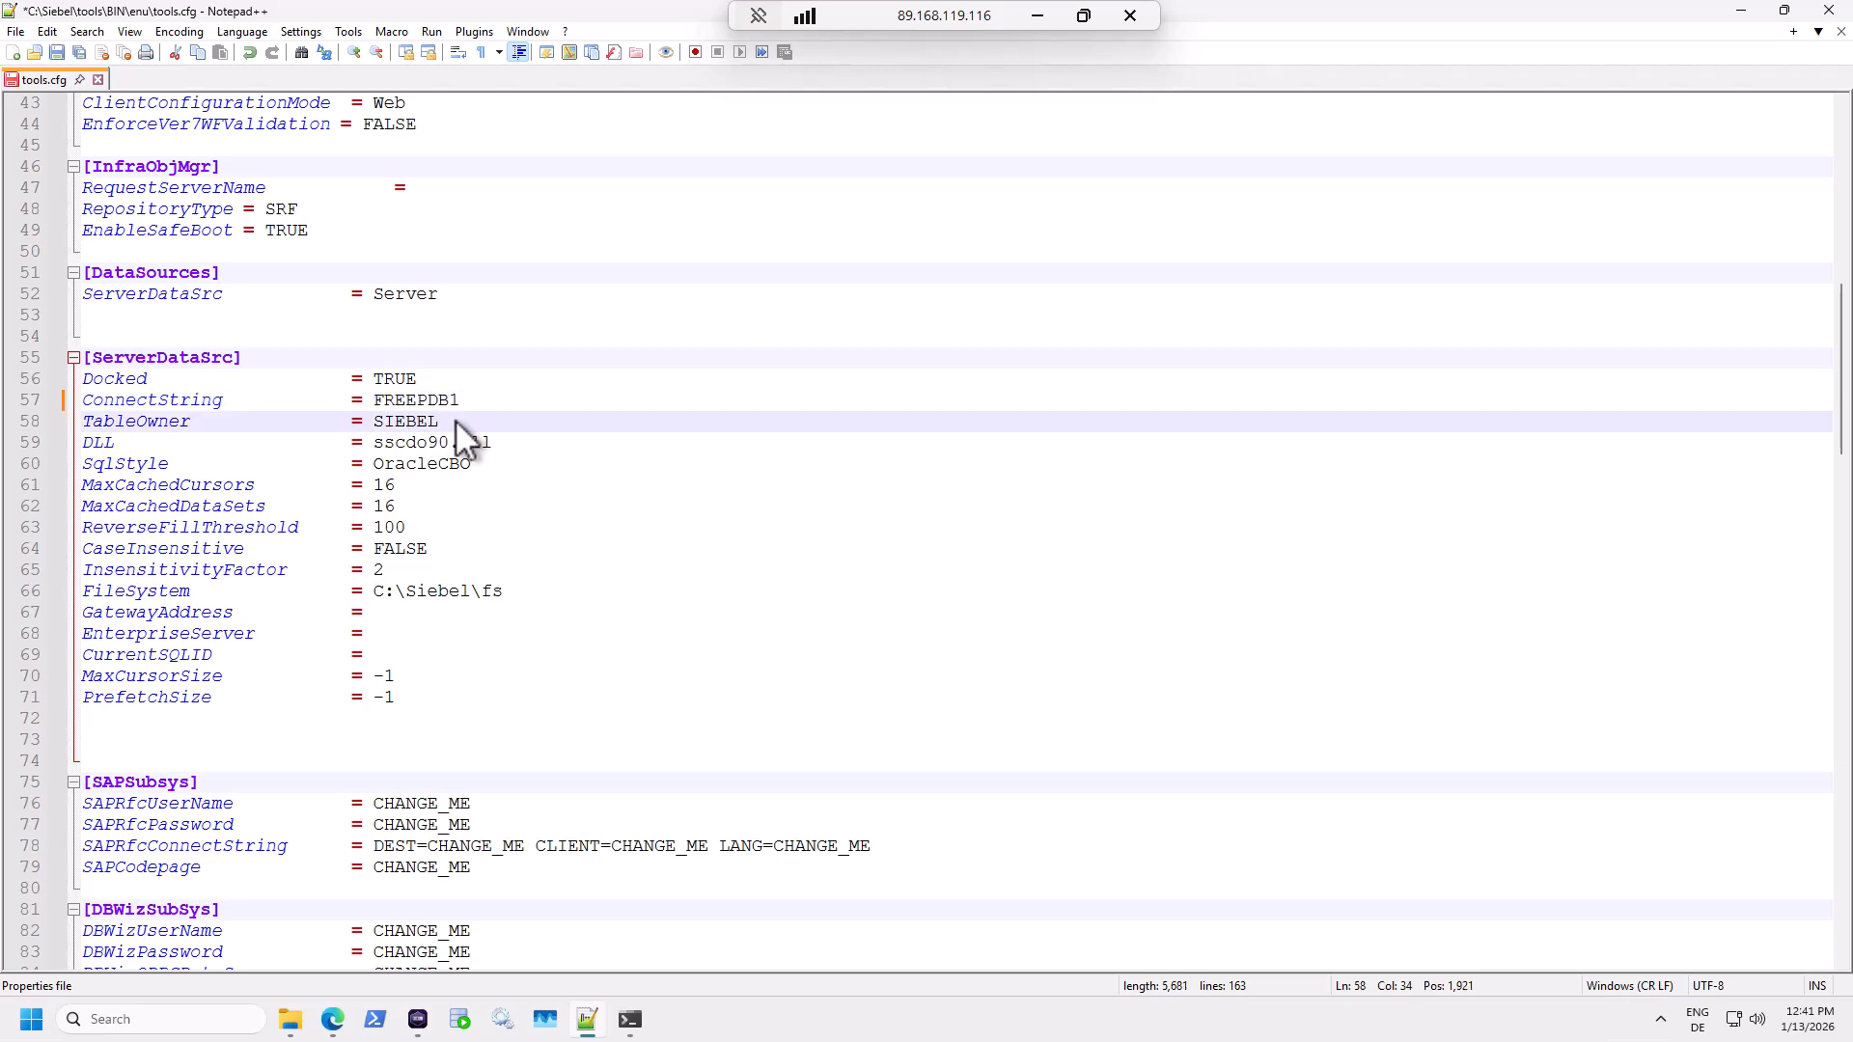
key("ctrl+s")
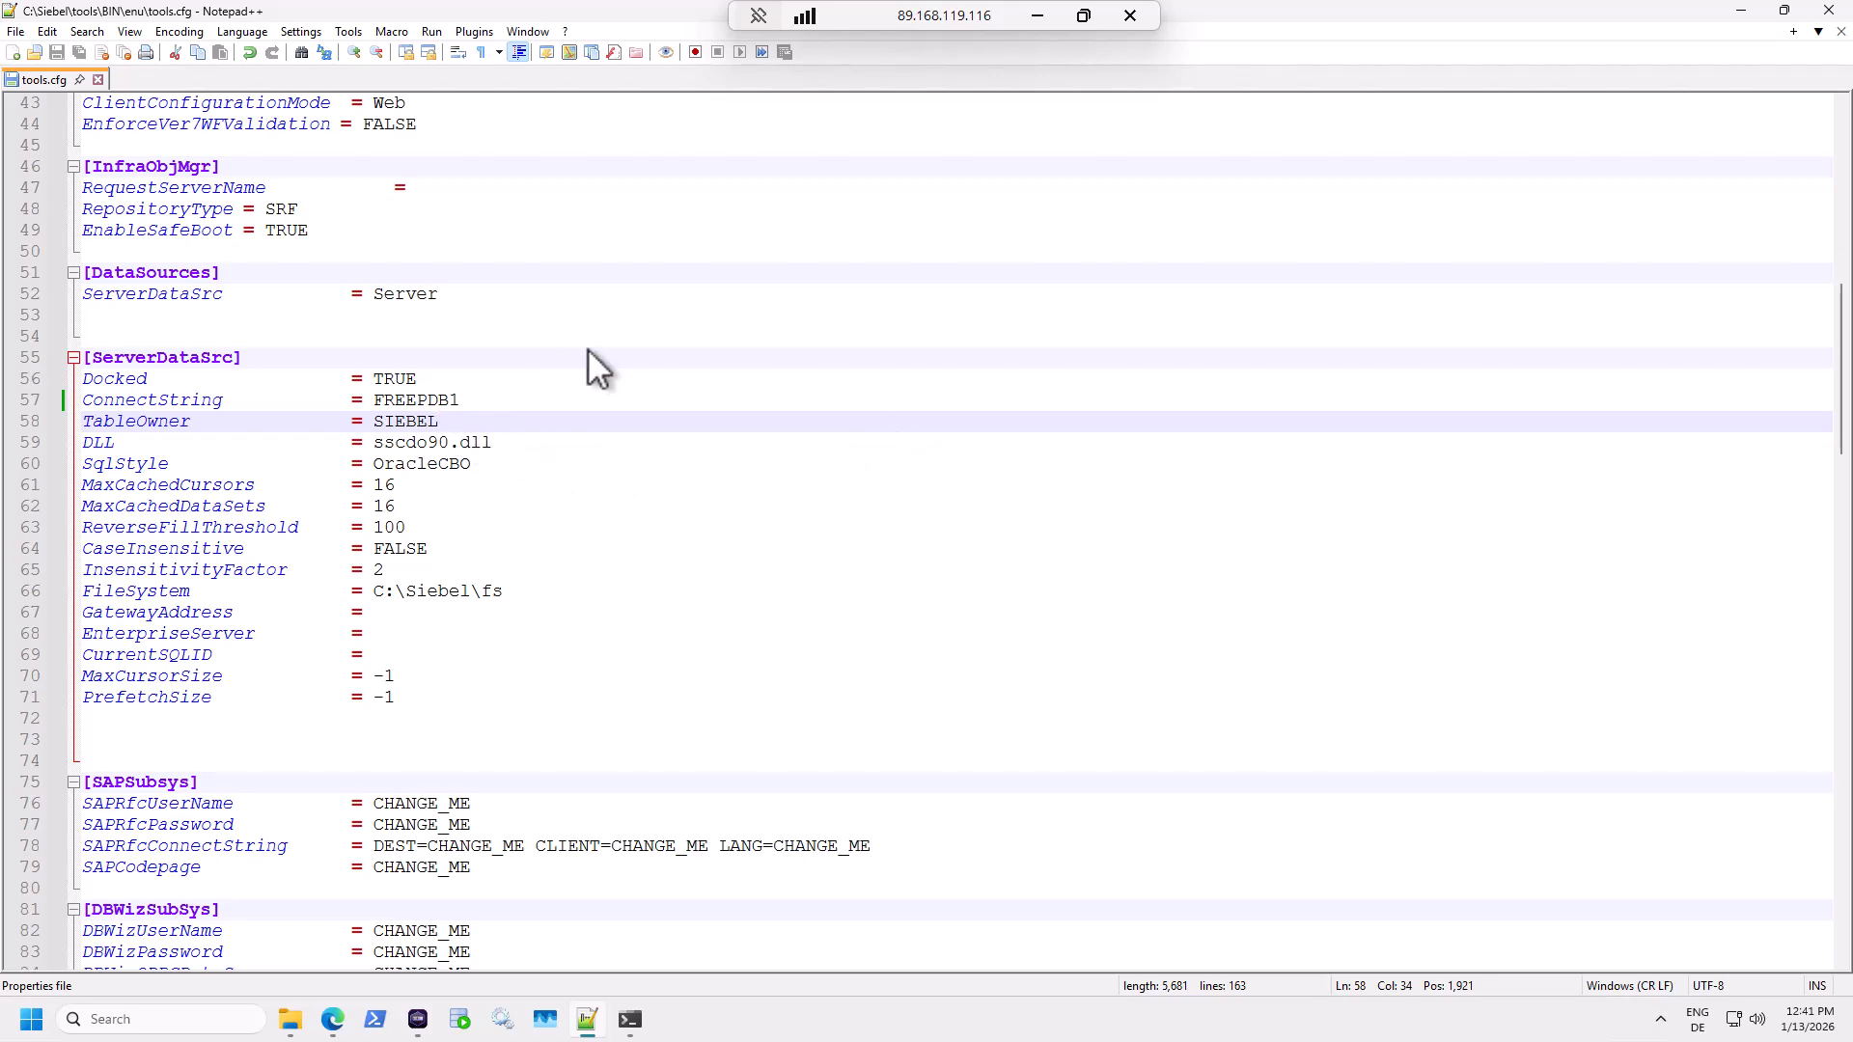
left_click(1840, 31)
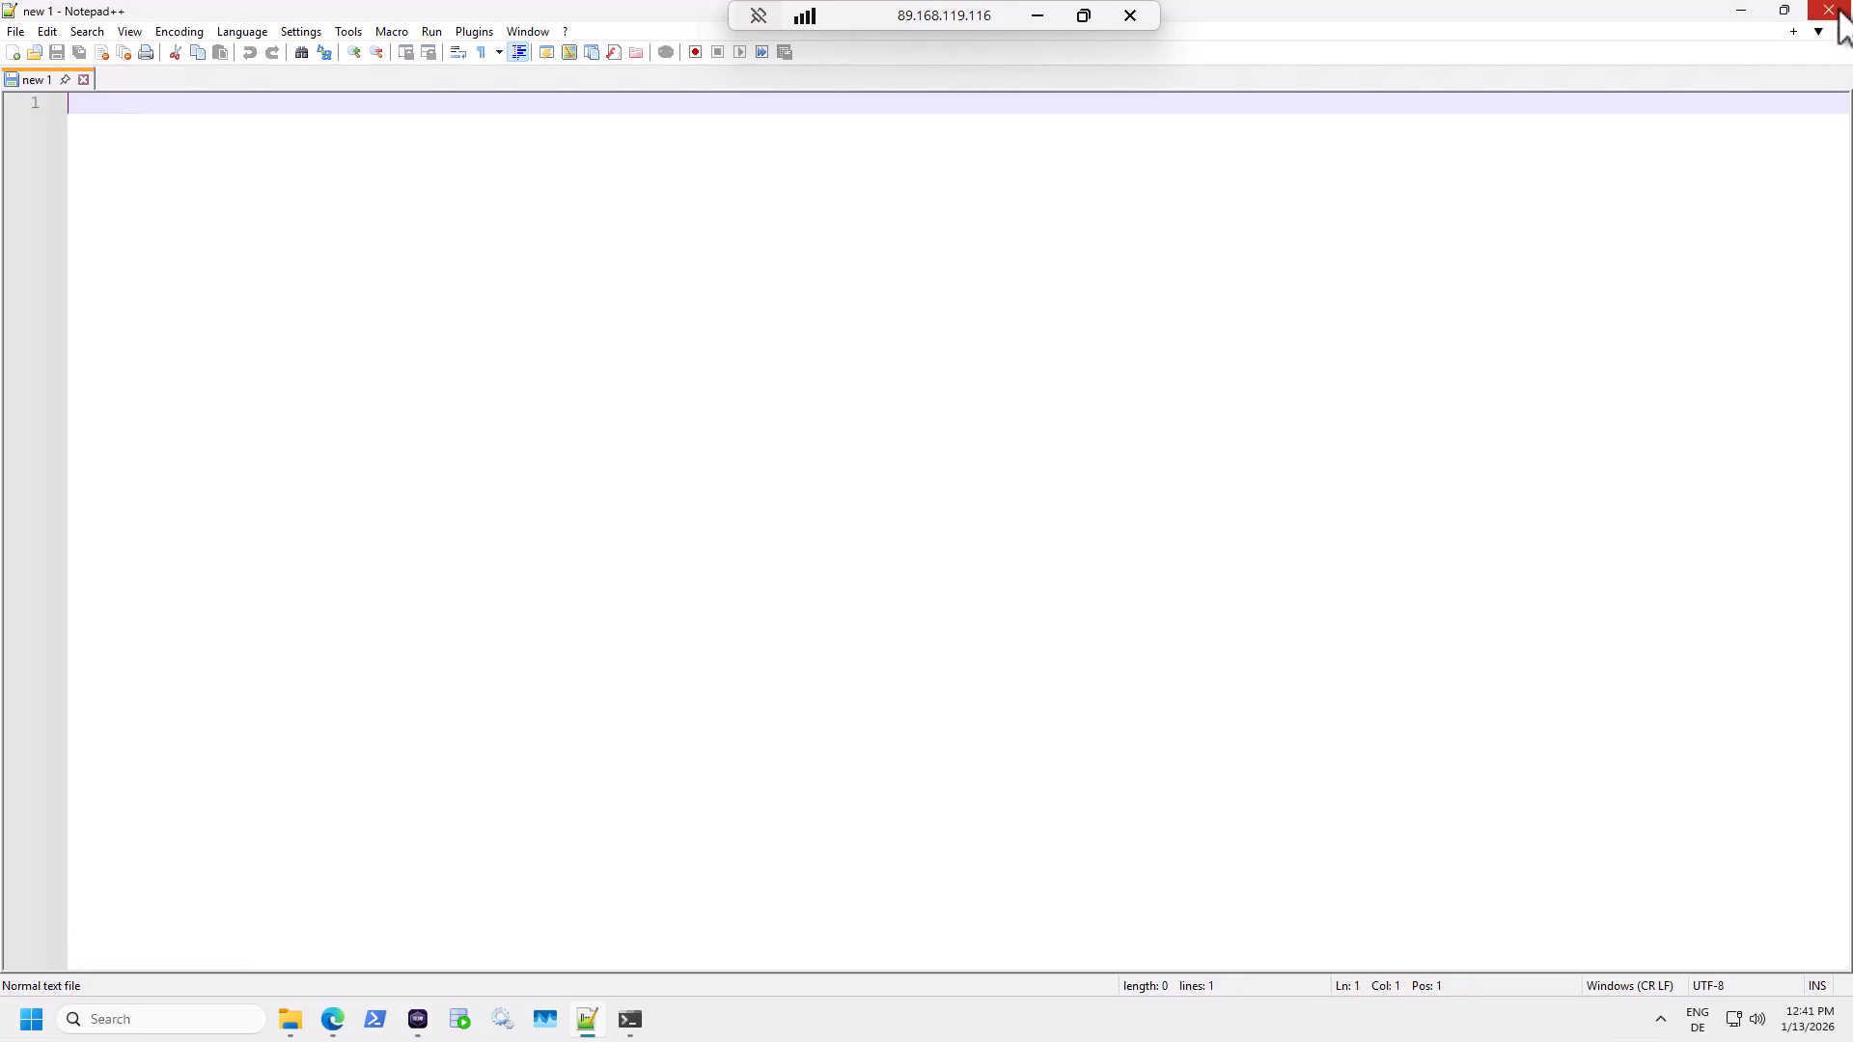
Close Notepad++ and launch Siebel Tools from Start, logging in with the administrator user ID and password.
left_click(1829, 10)
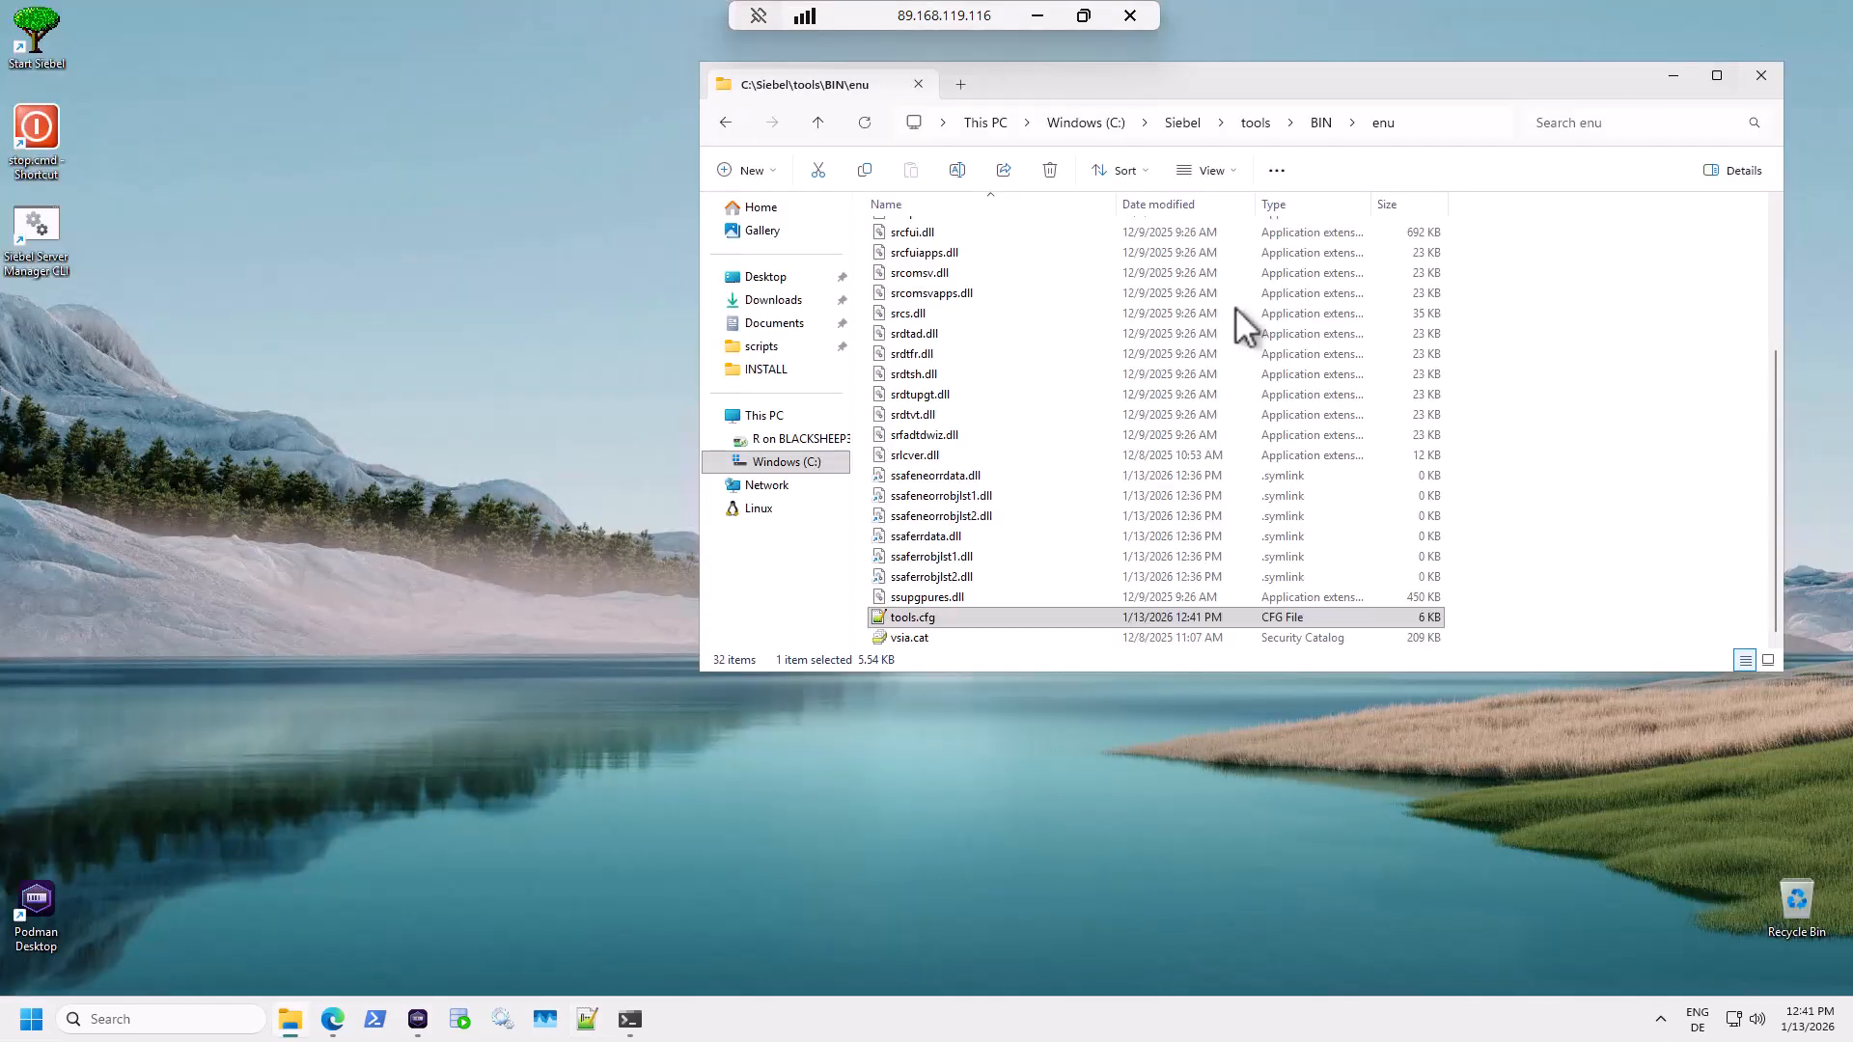
left_click(30, 1019)
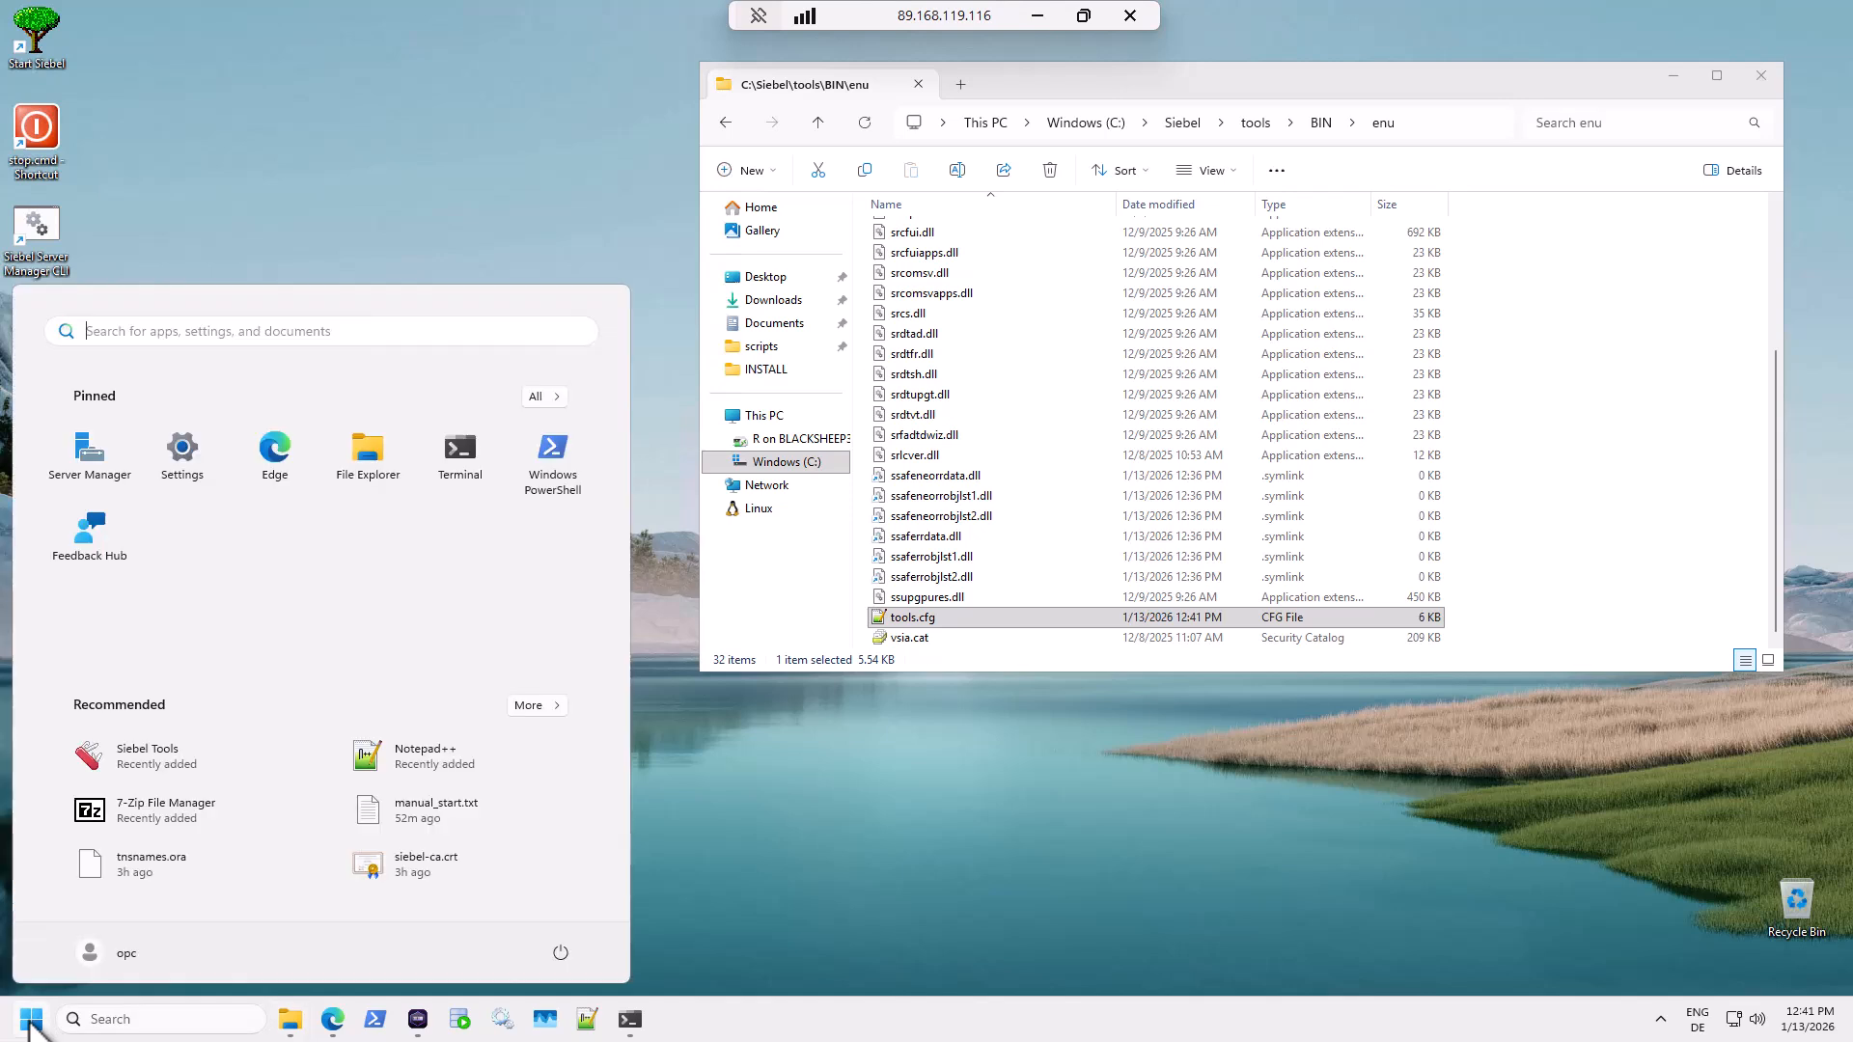
left_click(147, 756)
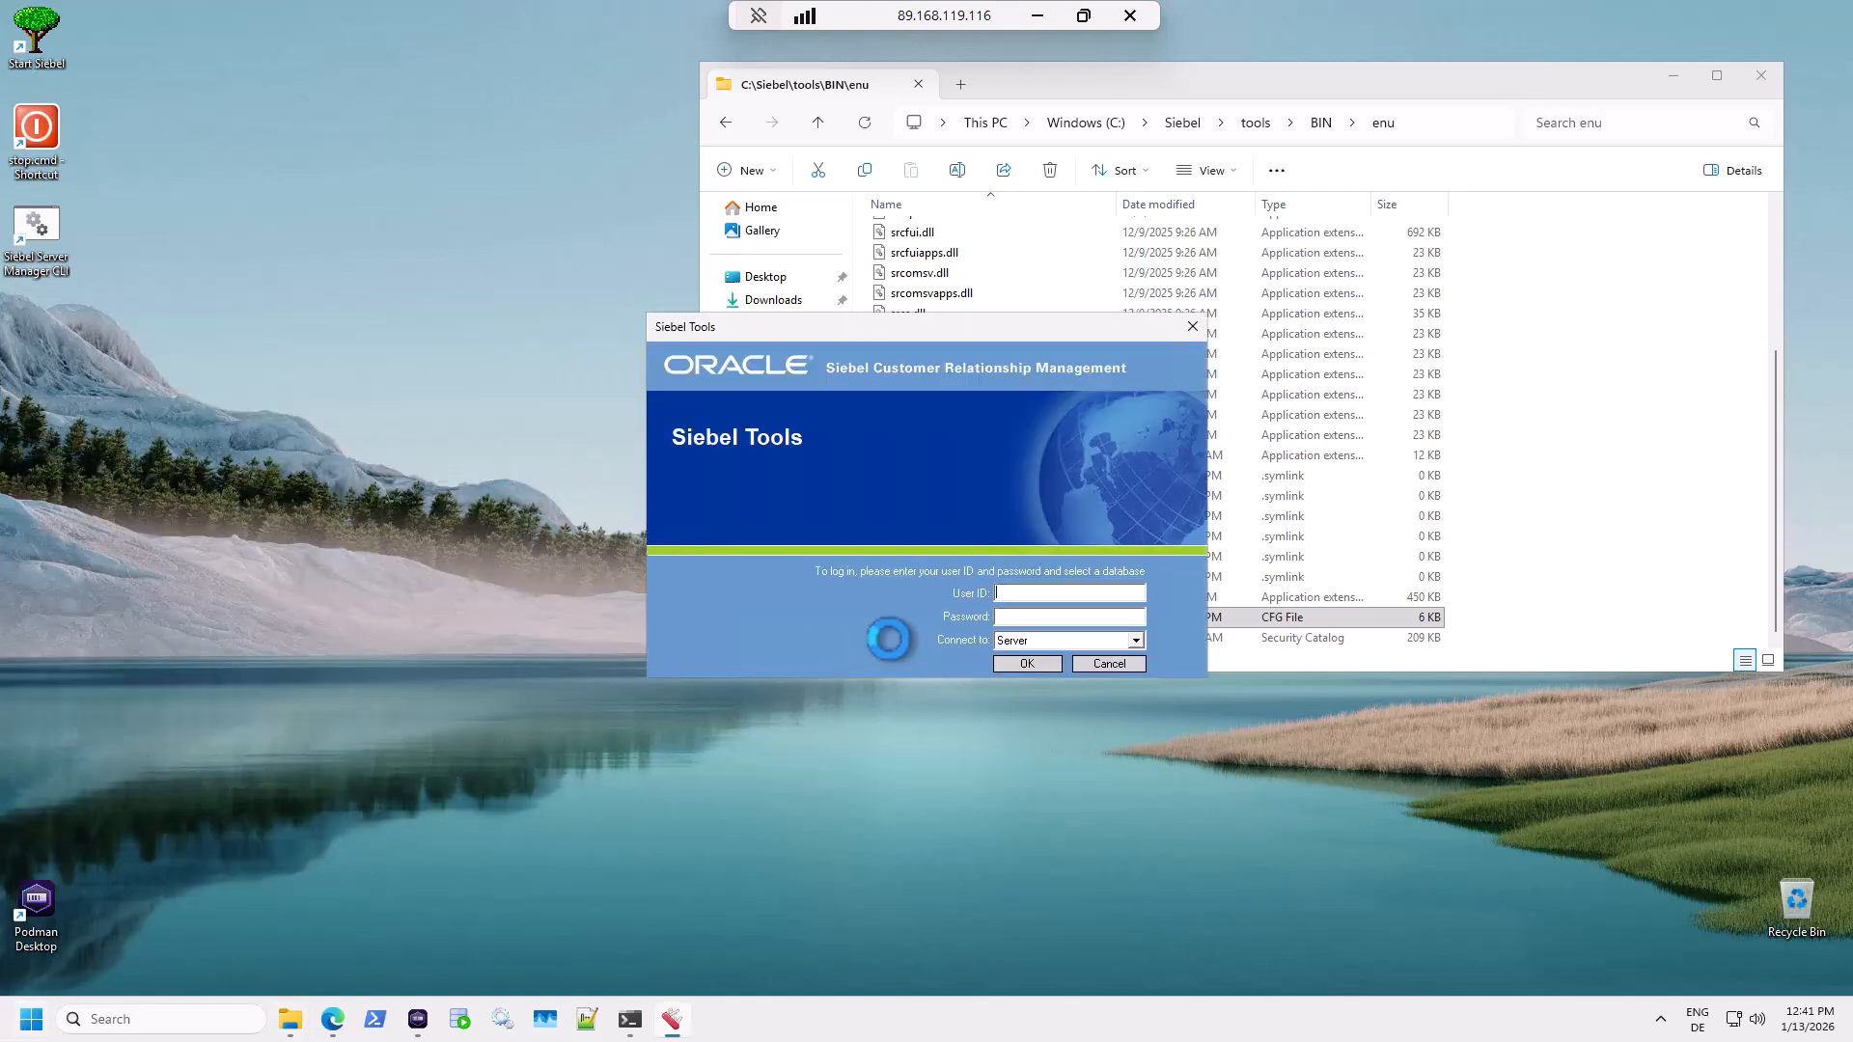
type("SADMI*******")
key("Return")
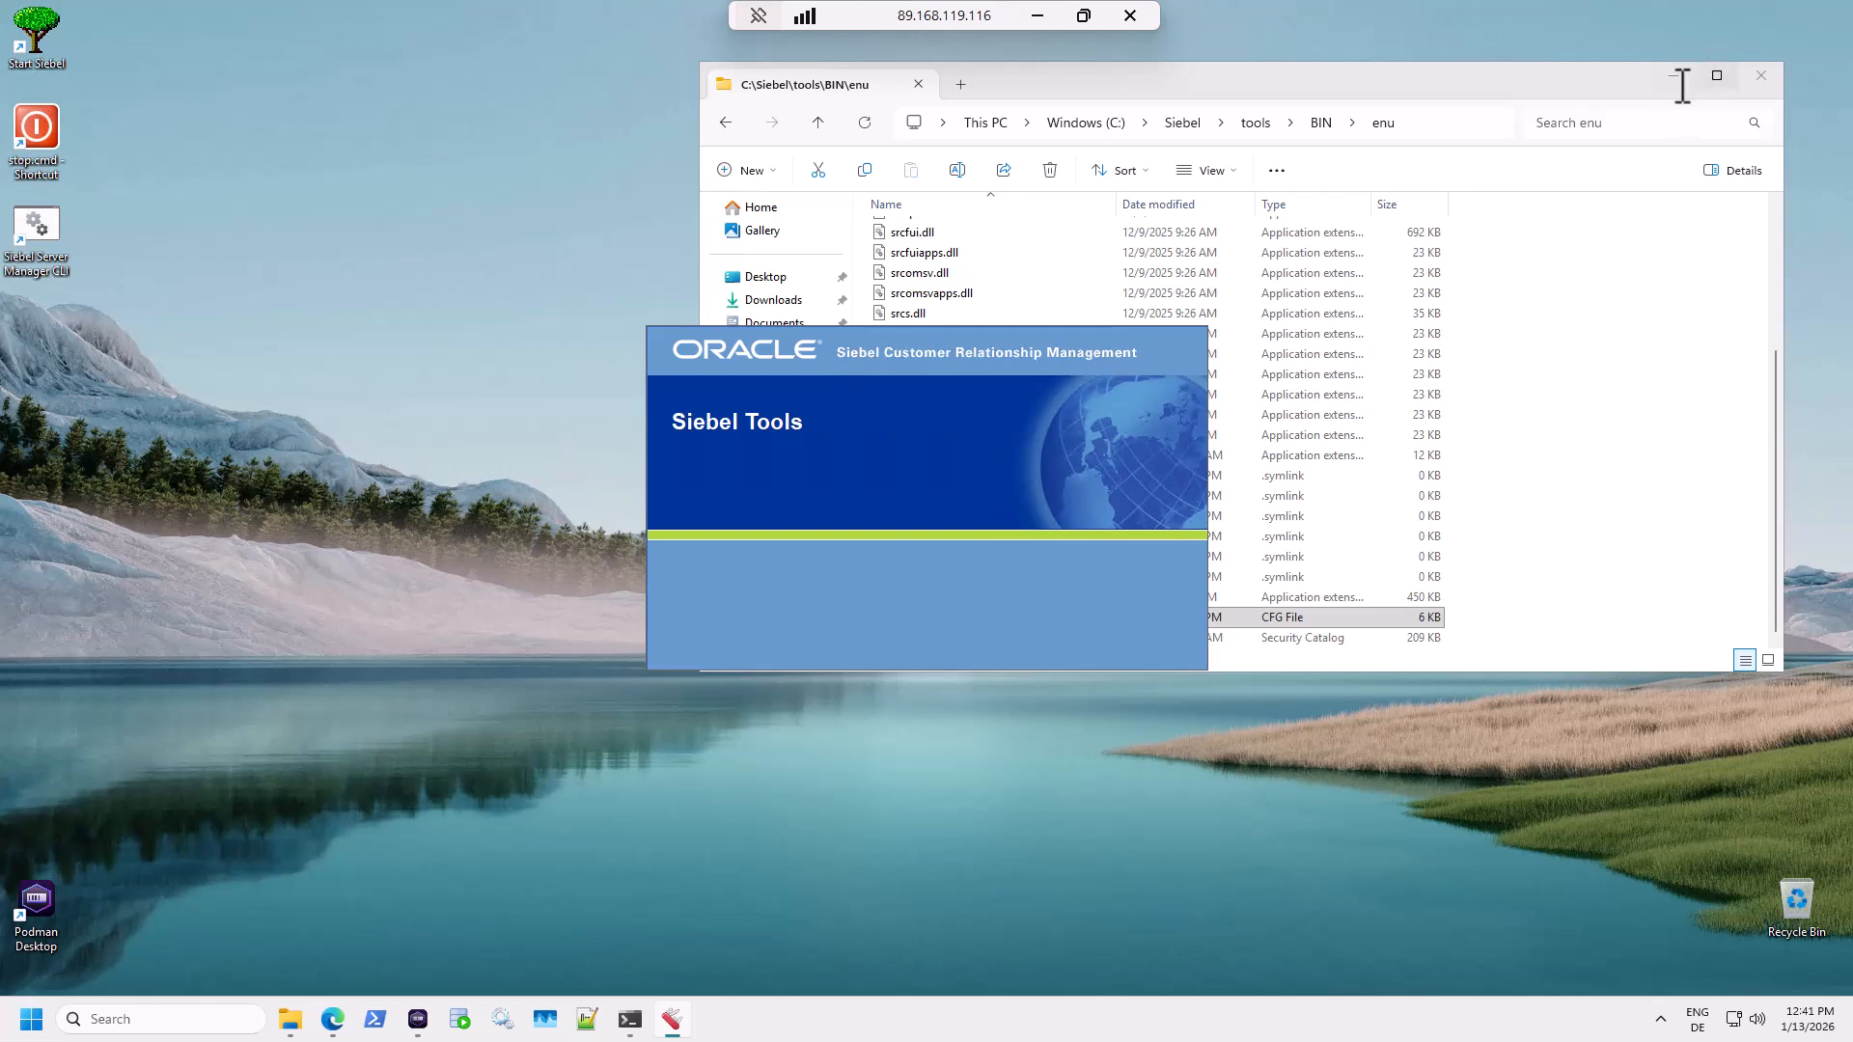
Close File Explorer and pin Siebel Tools to the taskbar.
left_click(1761, 75)
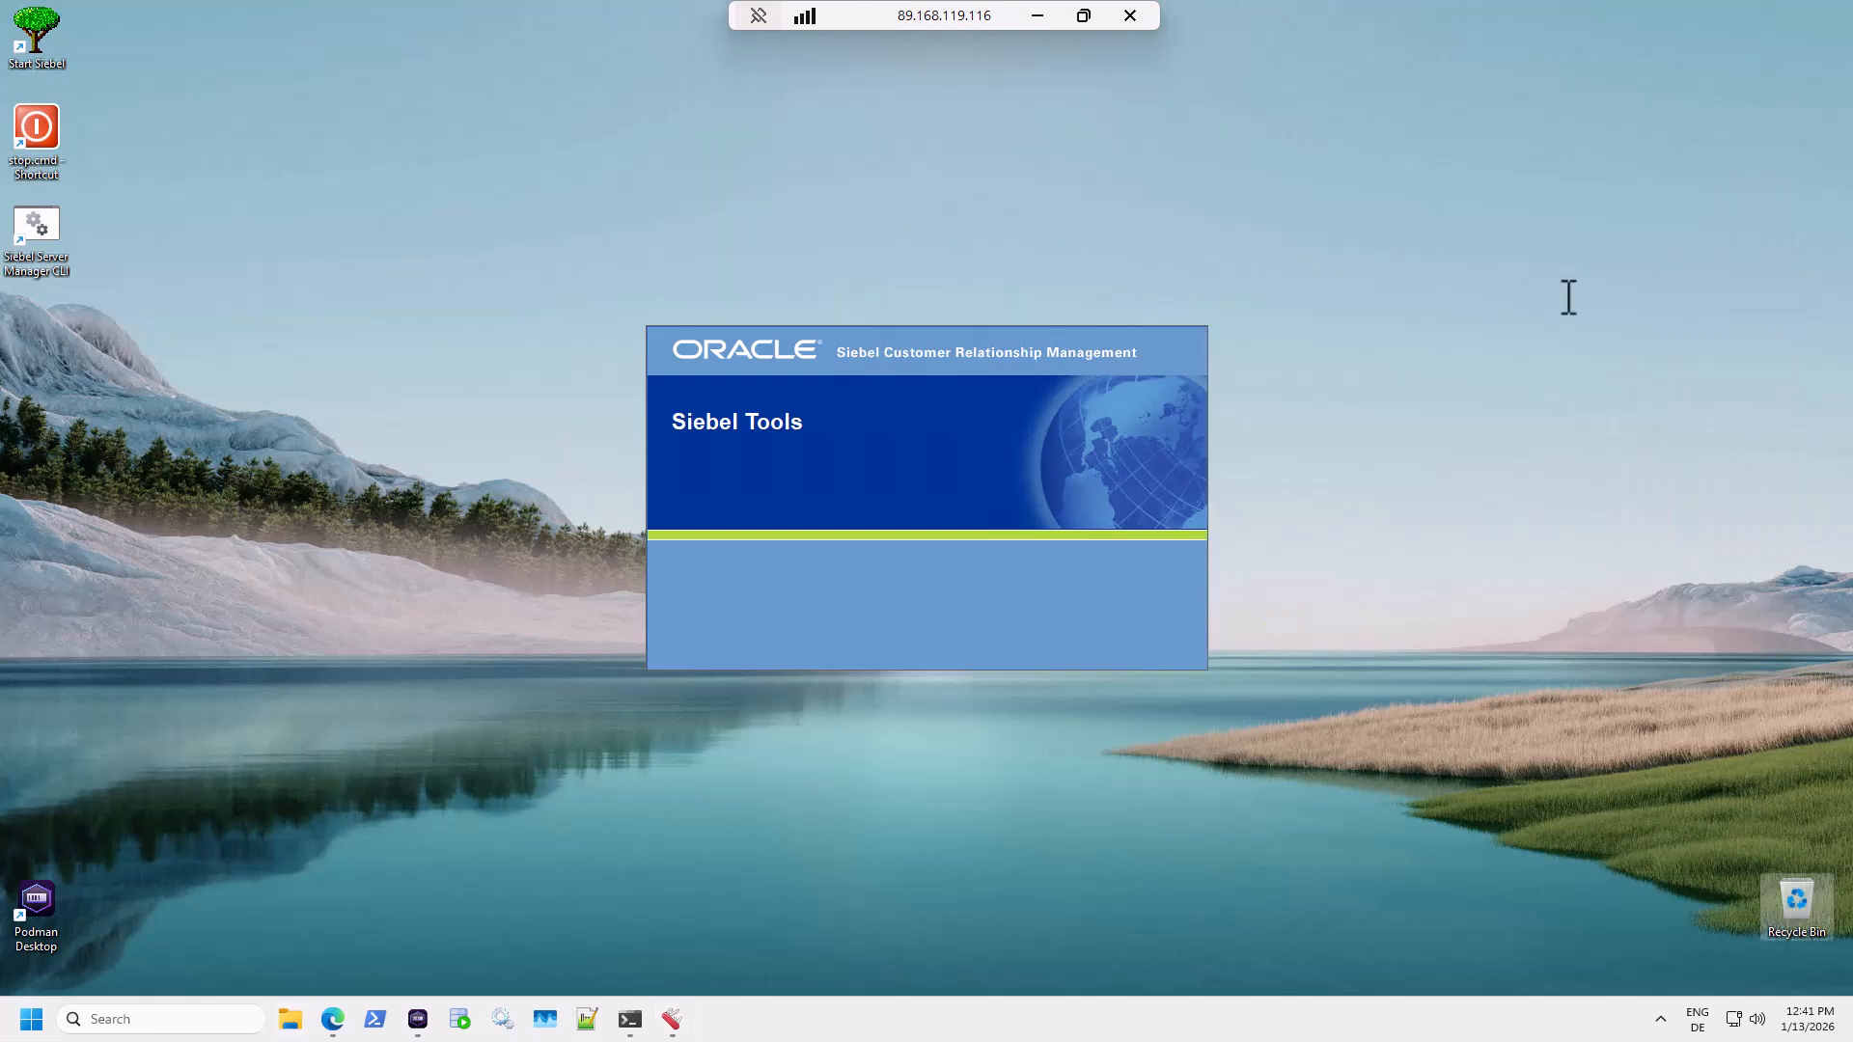
right_click(666, 1029)
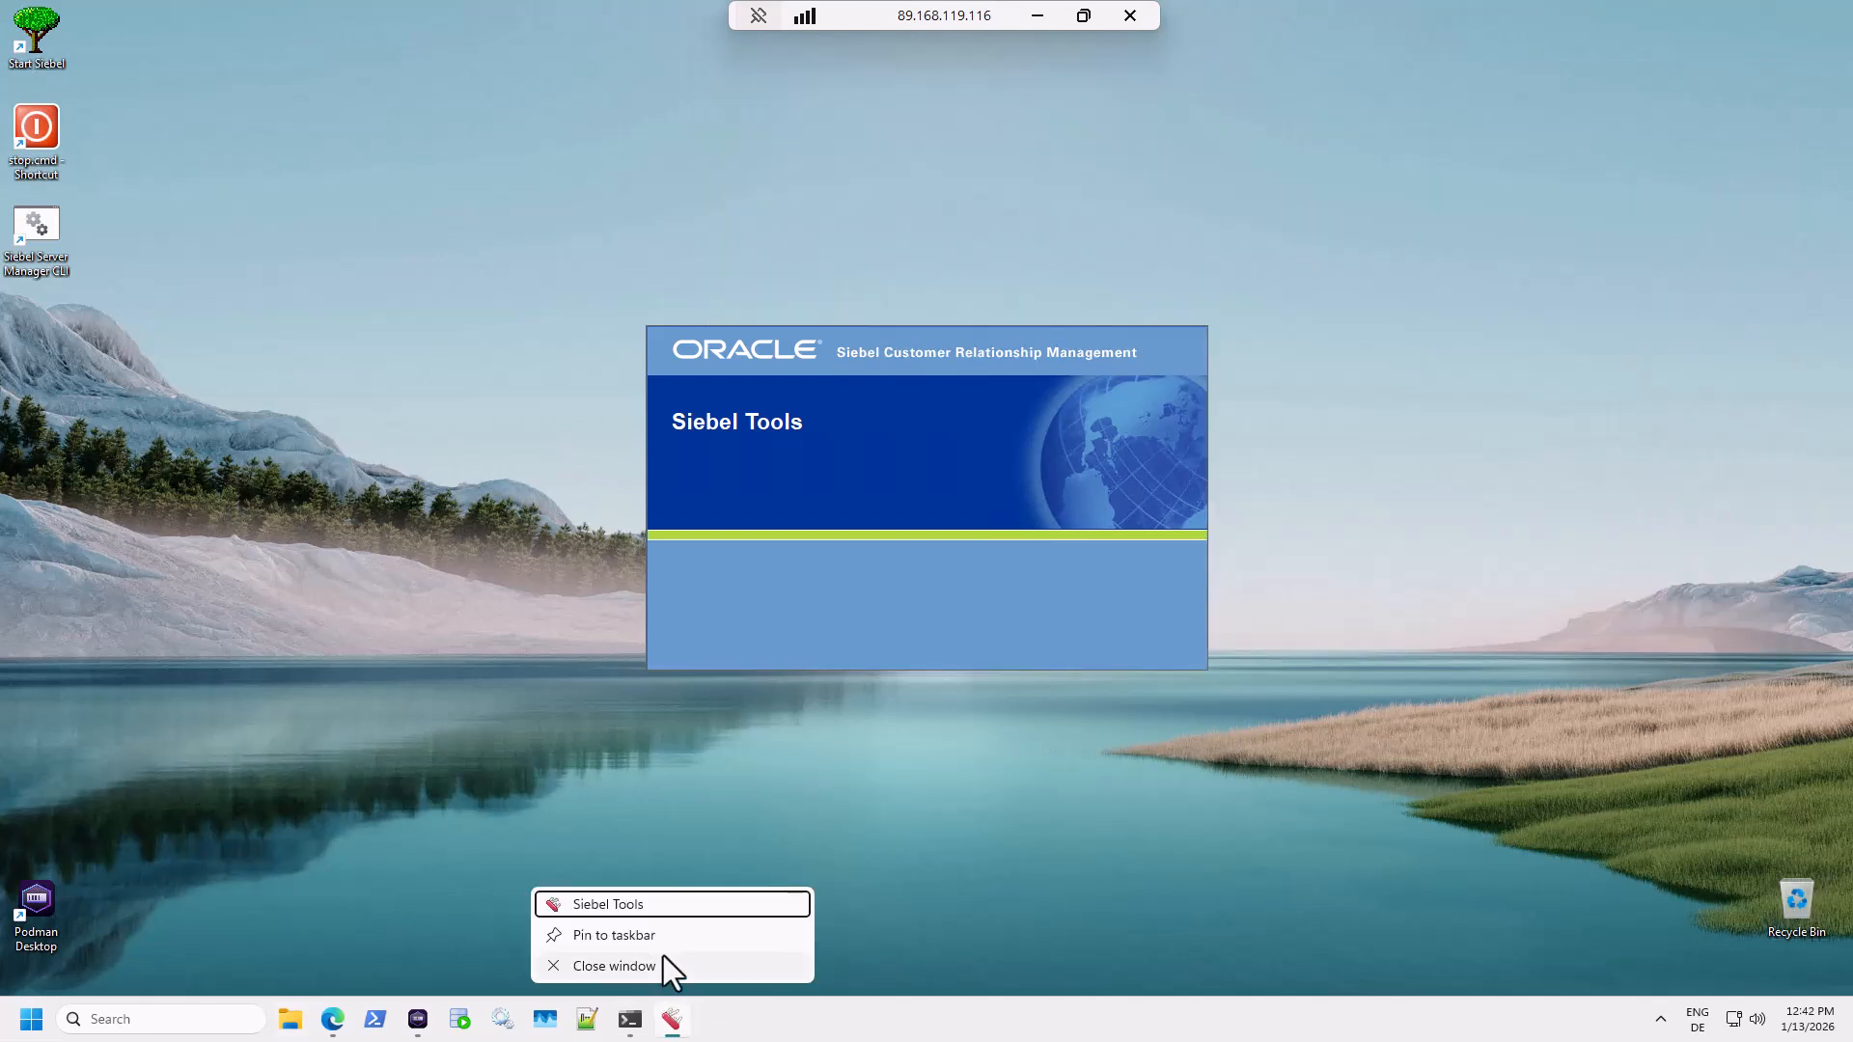
left_click(639, 936)
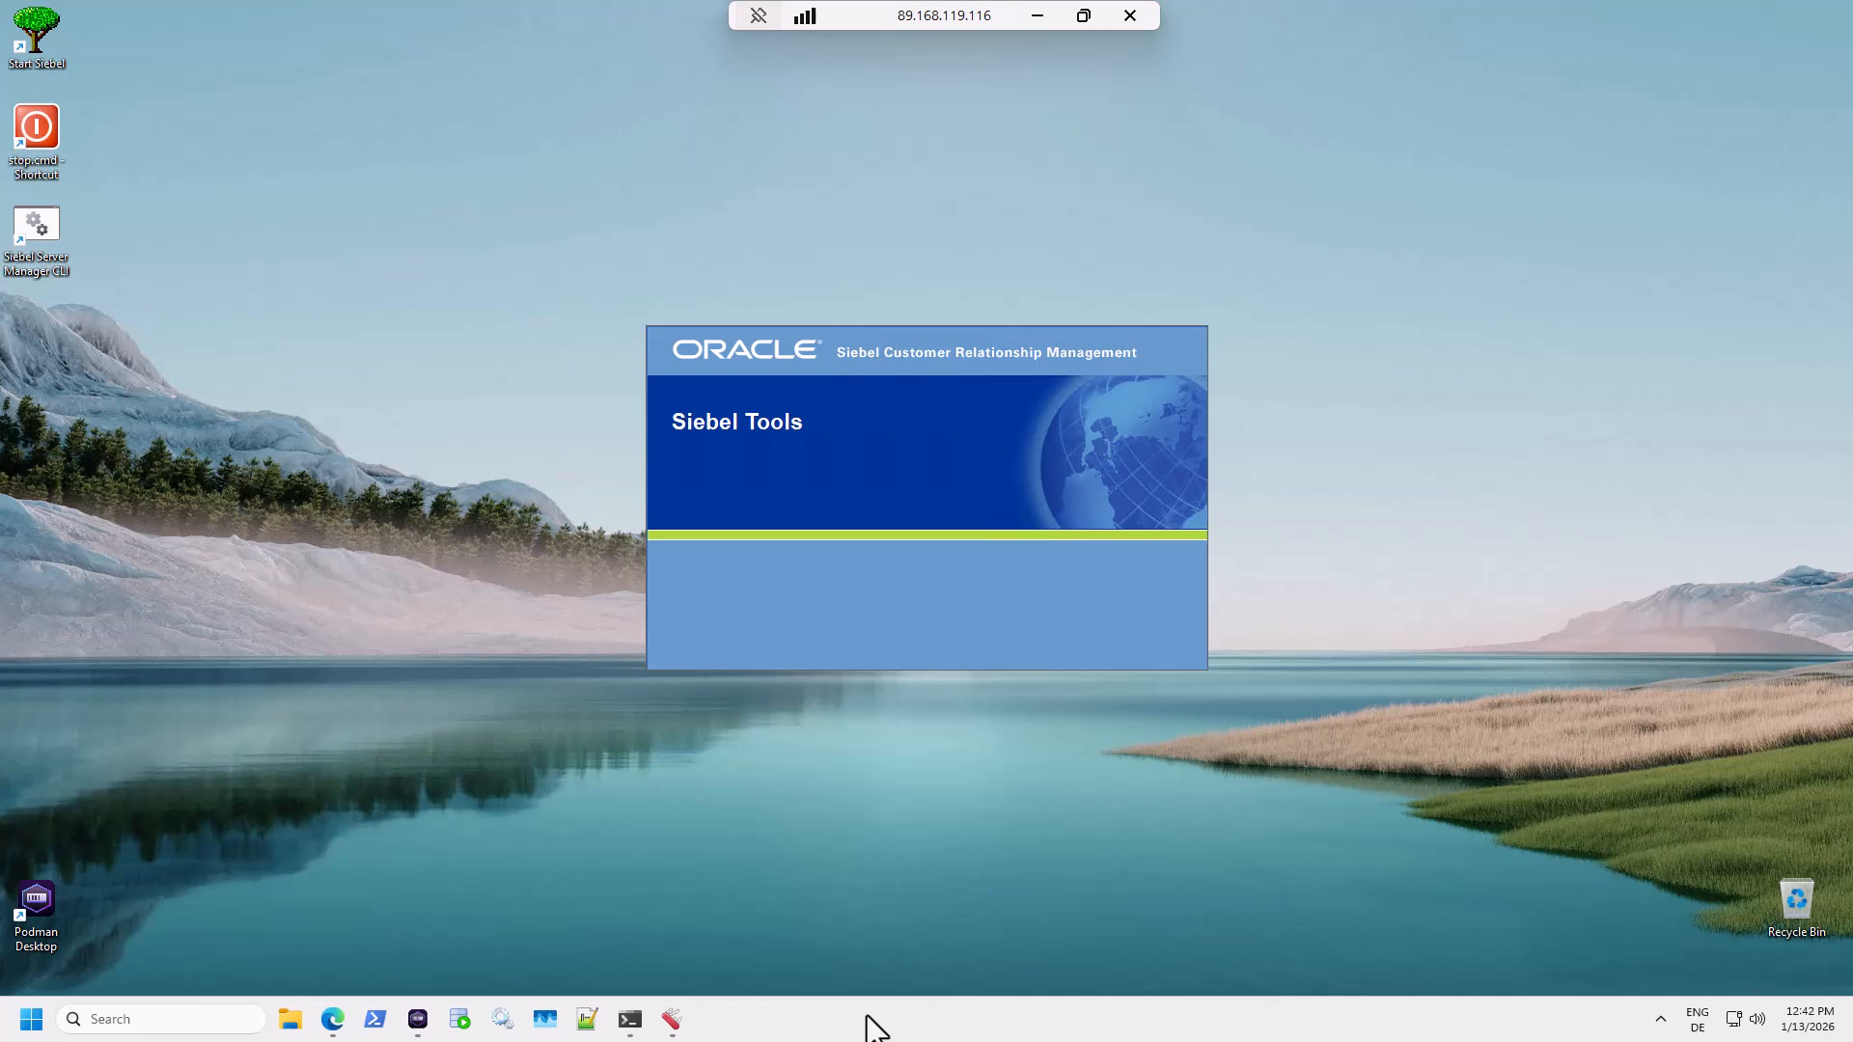
Bring up the pinned Siebel Tools shortcut's options, cancelling an accidental extra login.
right_click(674, 1025)
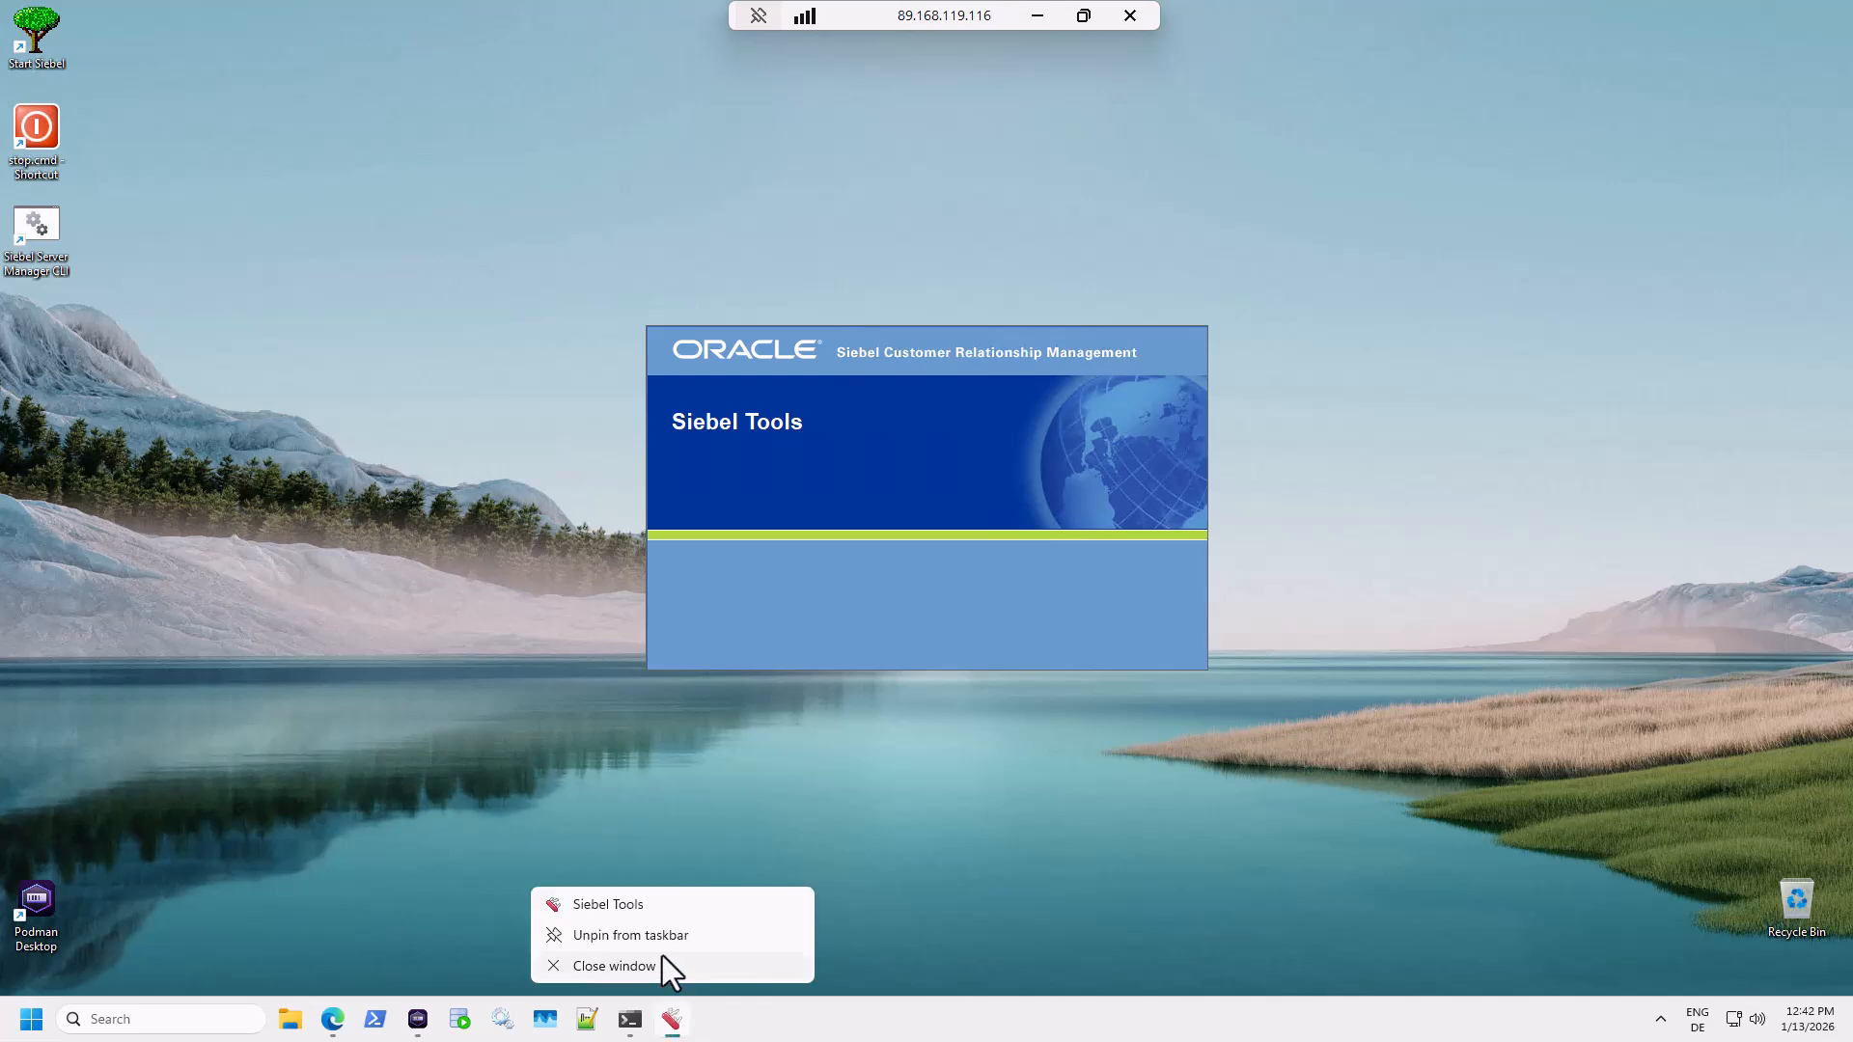
left_click(658, 905)
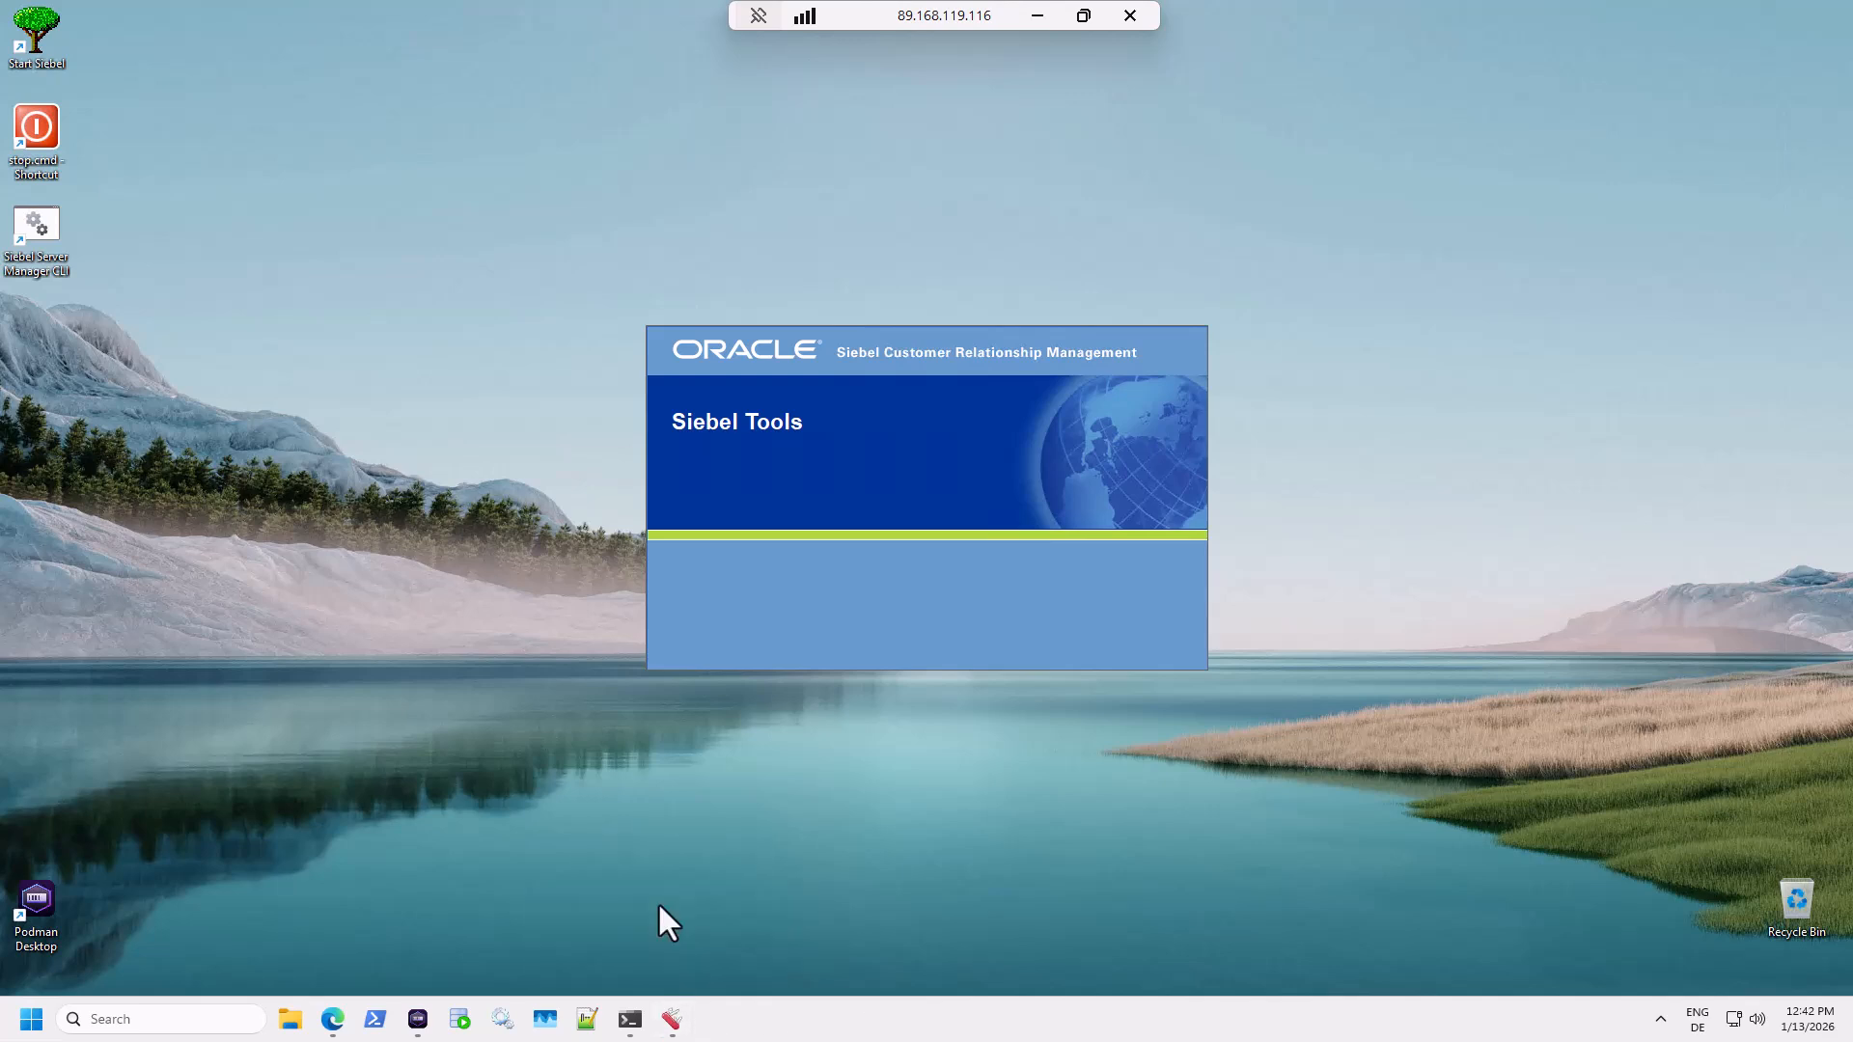
left_click(1125, 662)
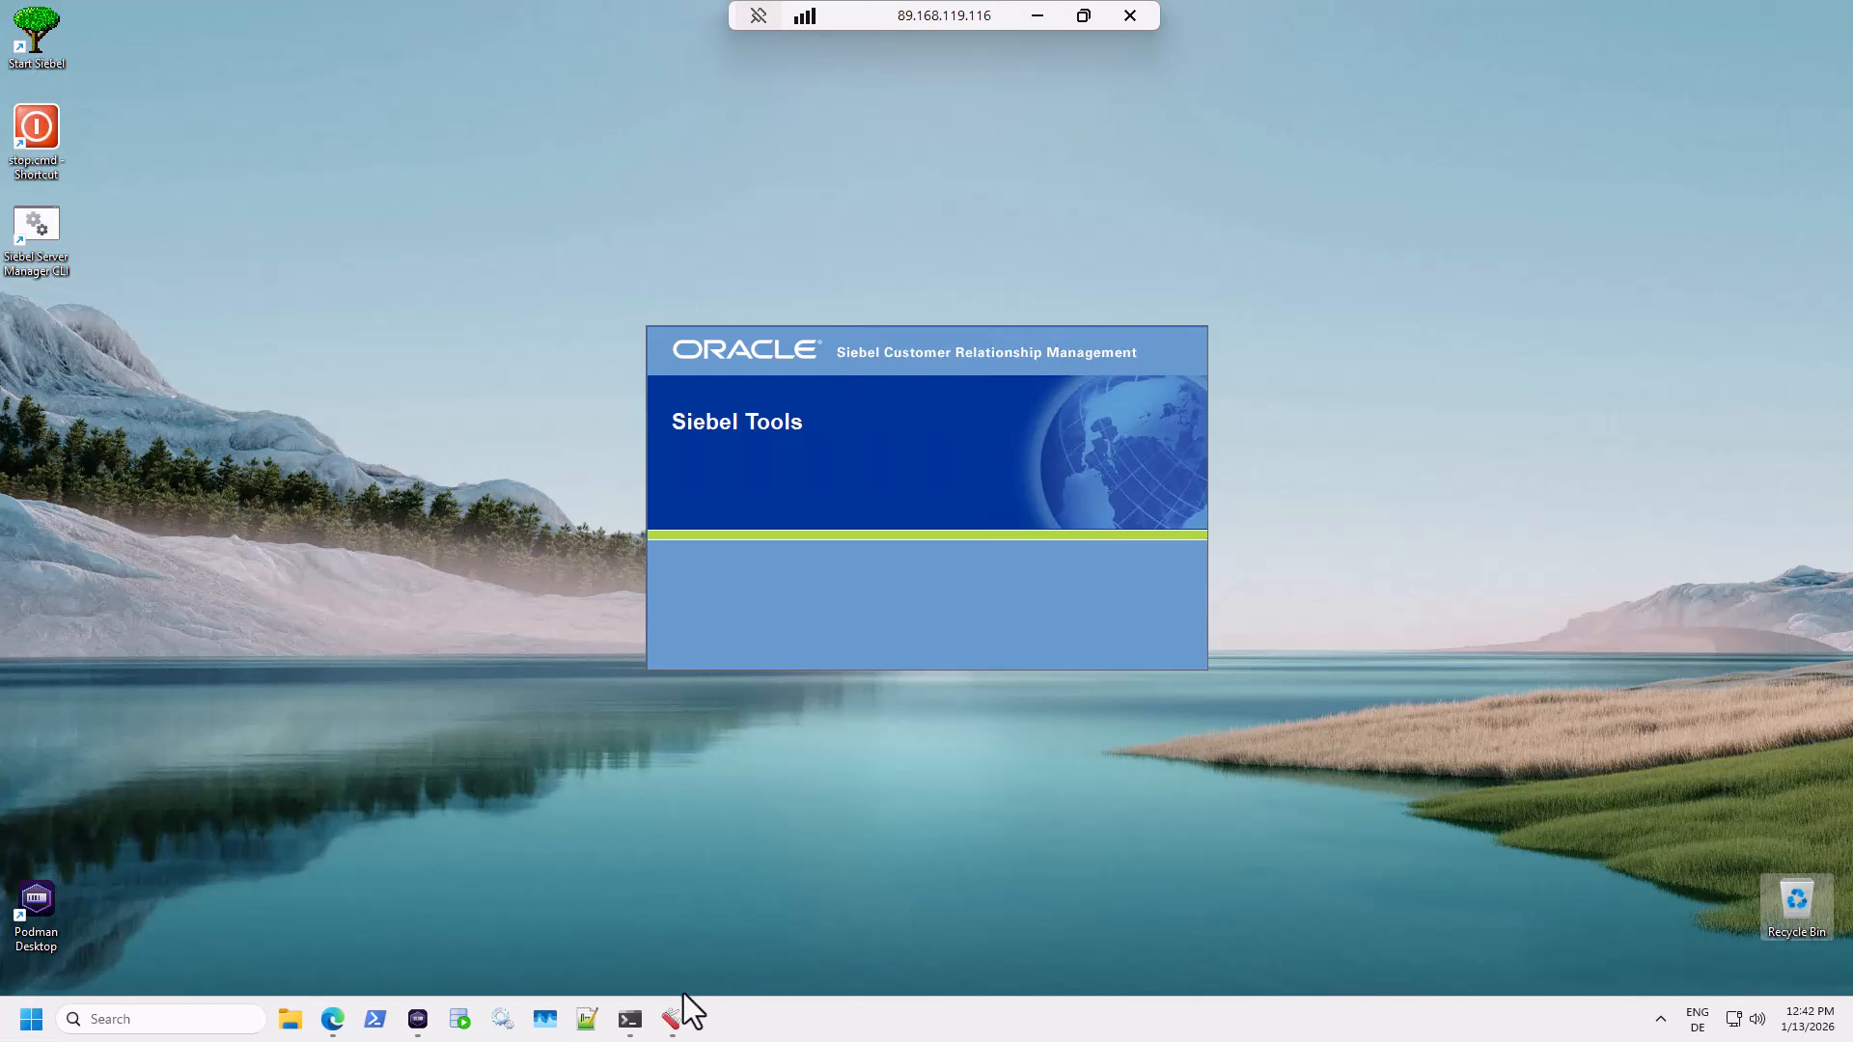
right_click(673, 1021)
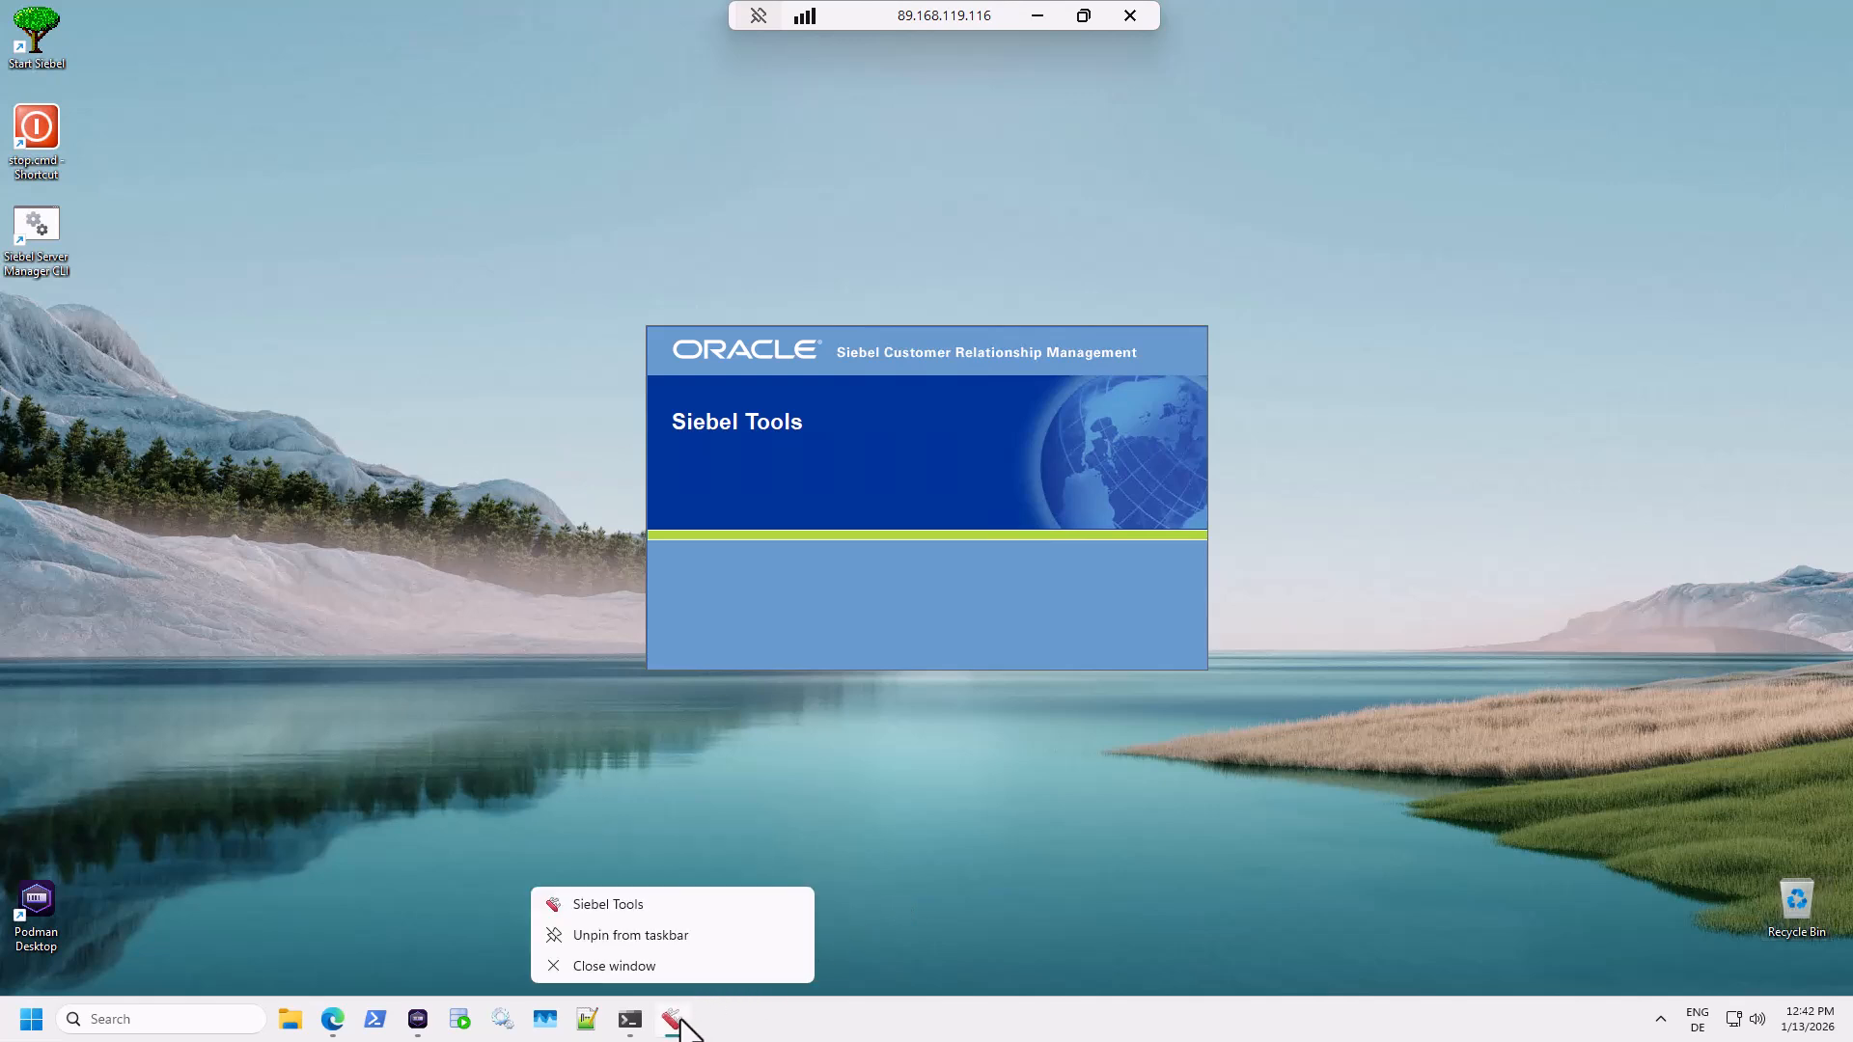
right_click(675, 906)
Append '/d ServerDataSrc' plus the admin user ID and password to the shortcut target, then apply.
left_click(716, 886)
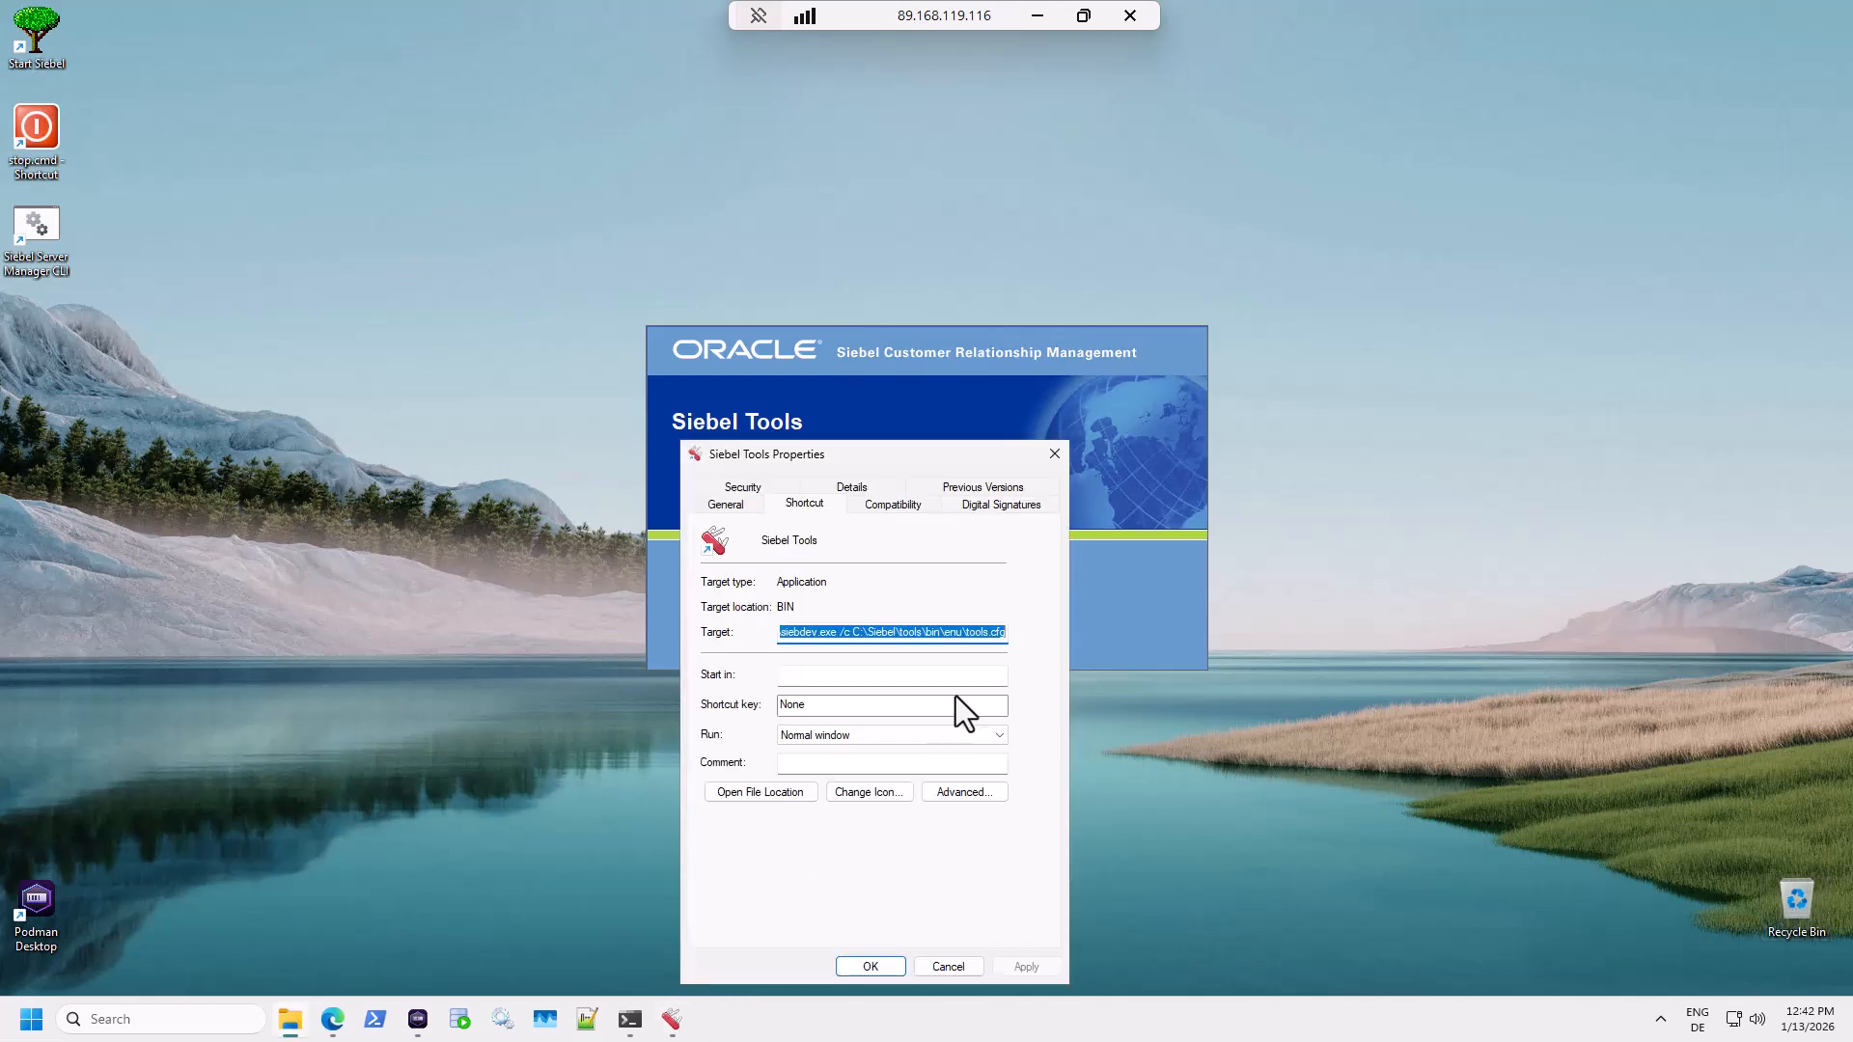
left_click(1000, 635)
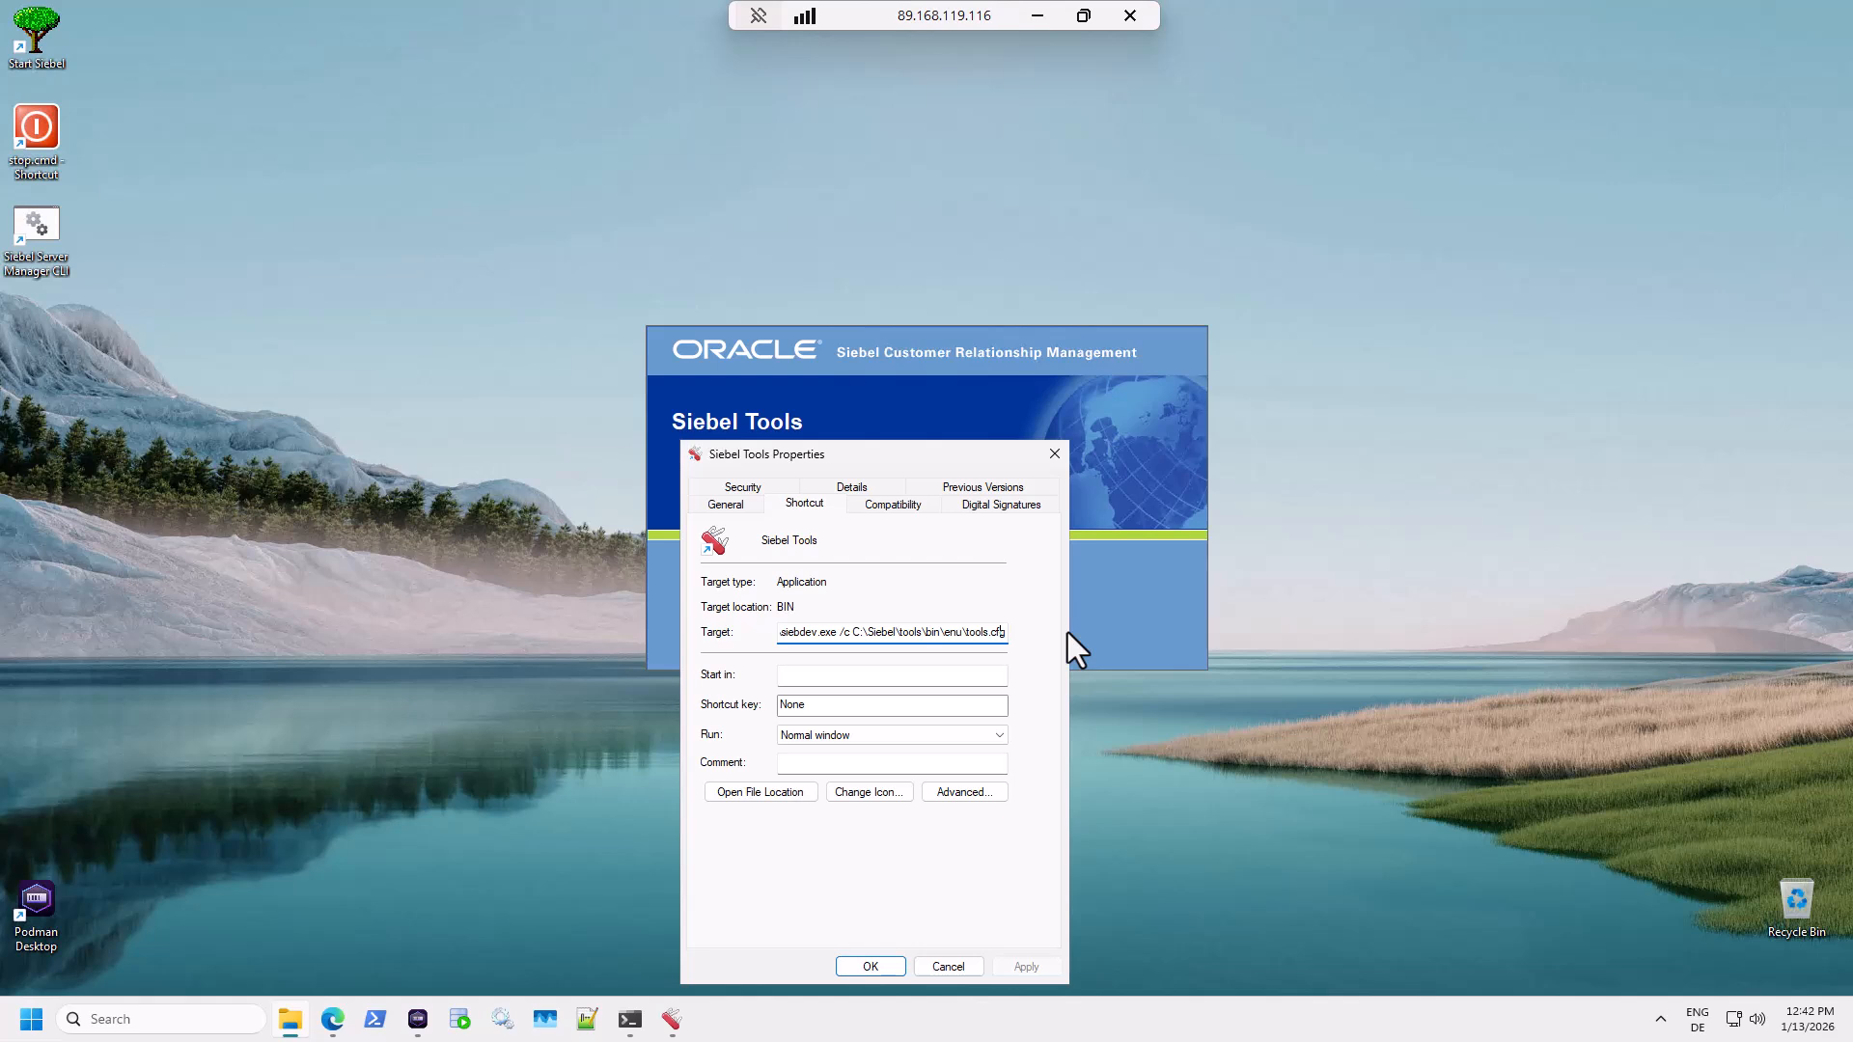
type("/")
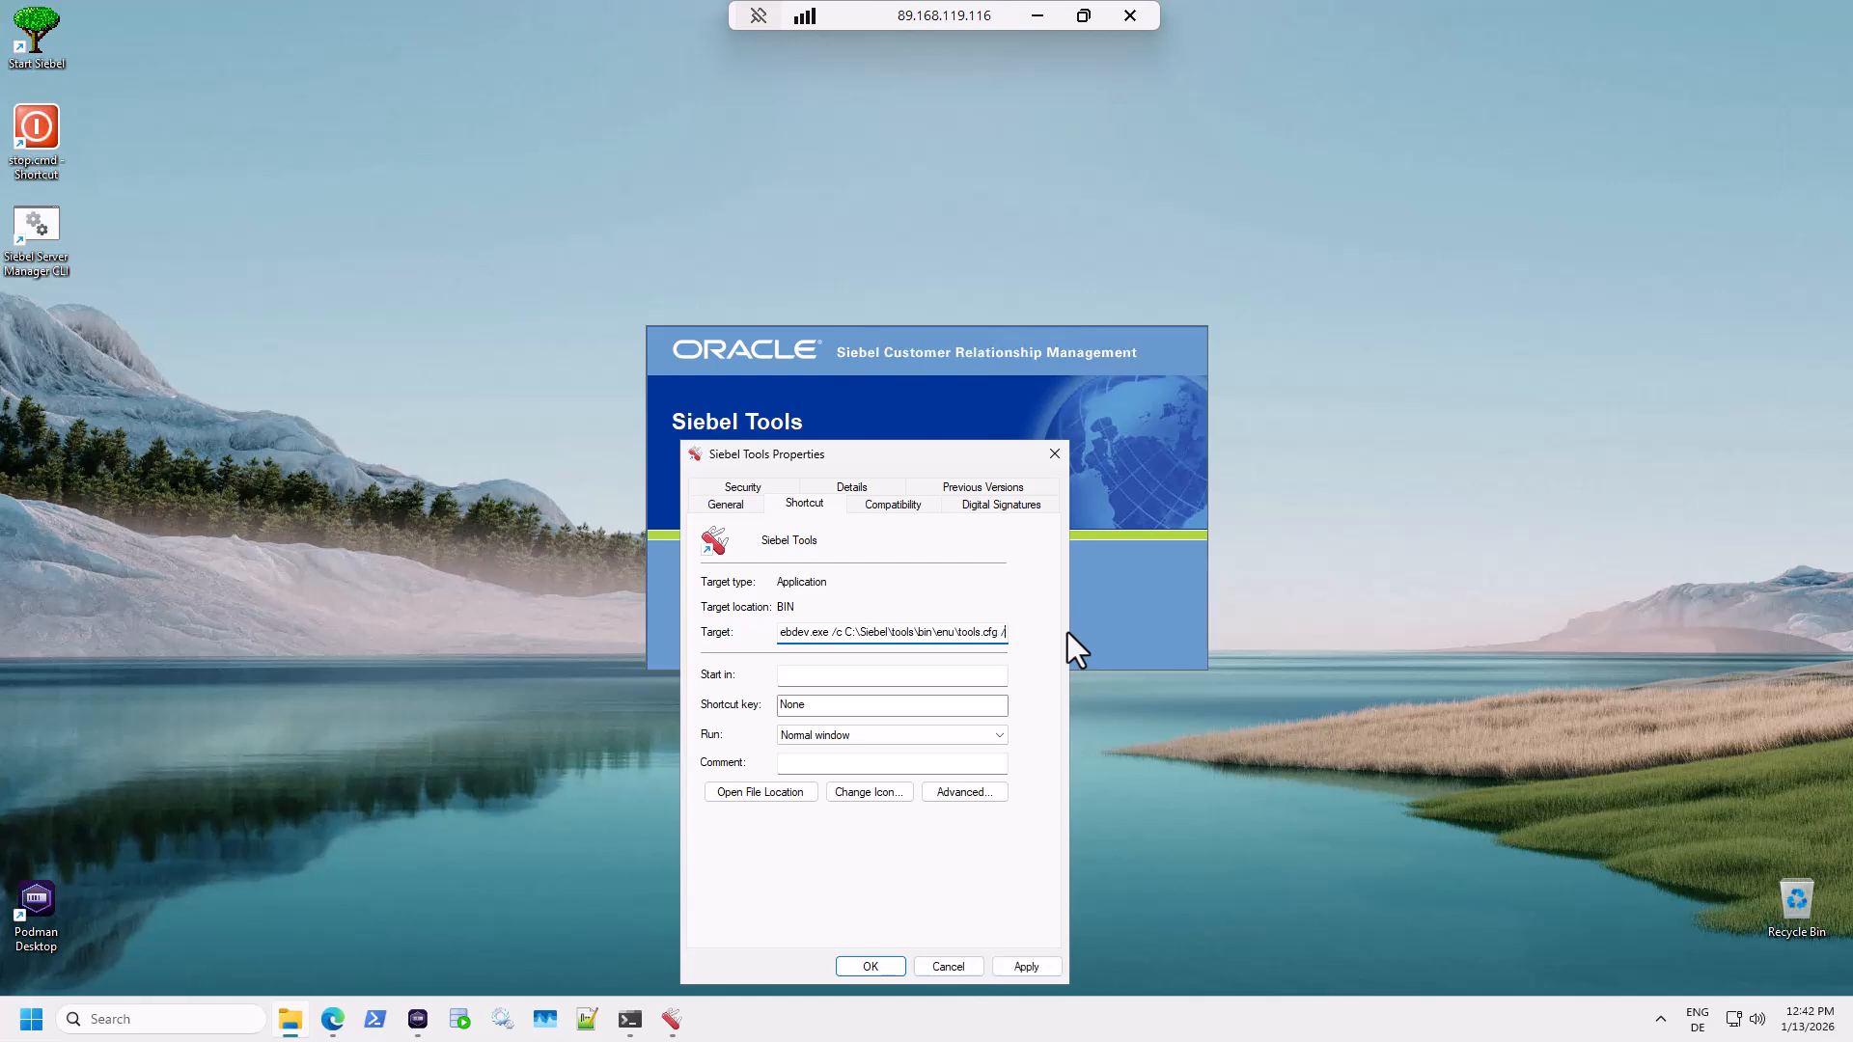
type("d ServerDataSrc /")
type("u SADMIN /p")
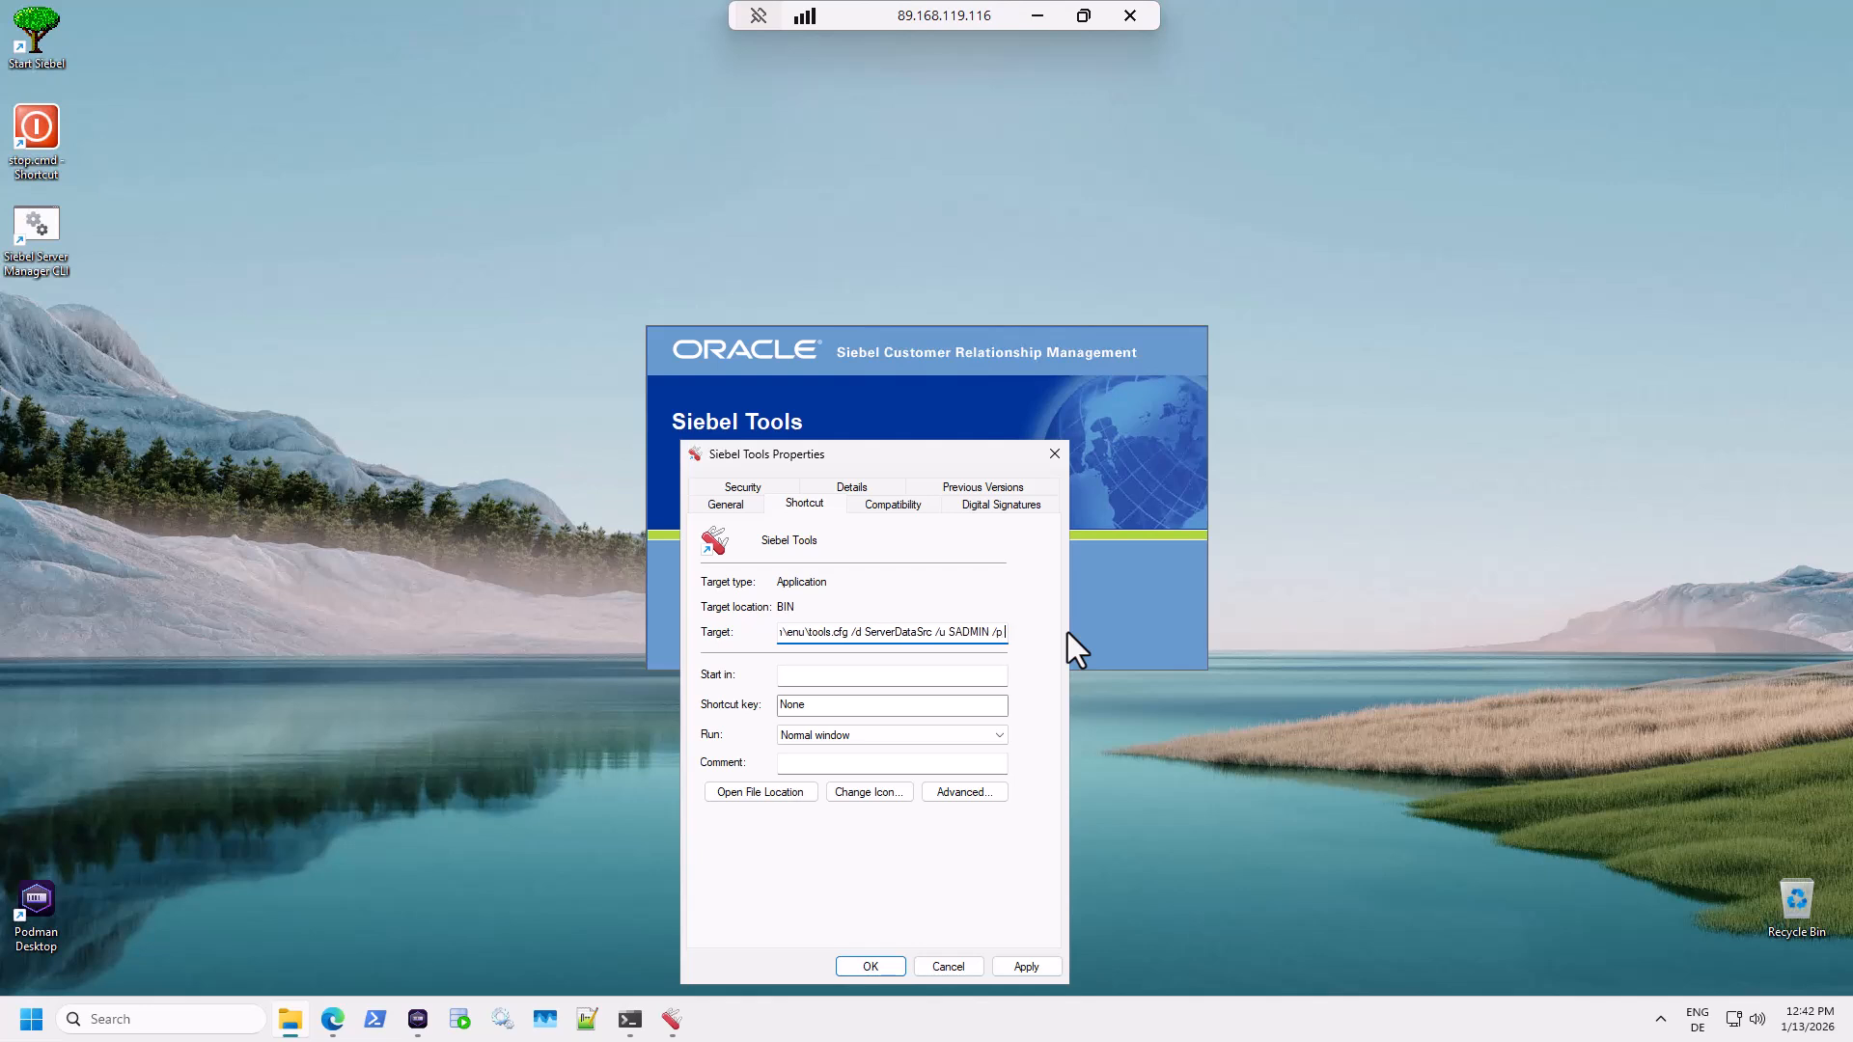
type(" Welcome1")
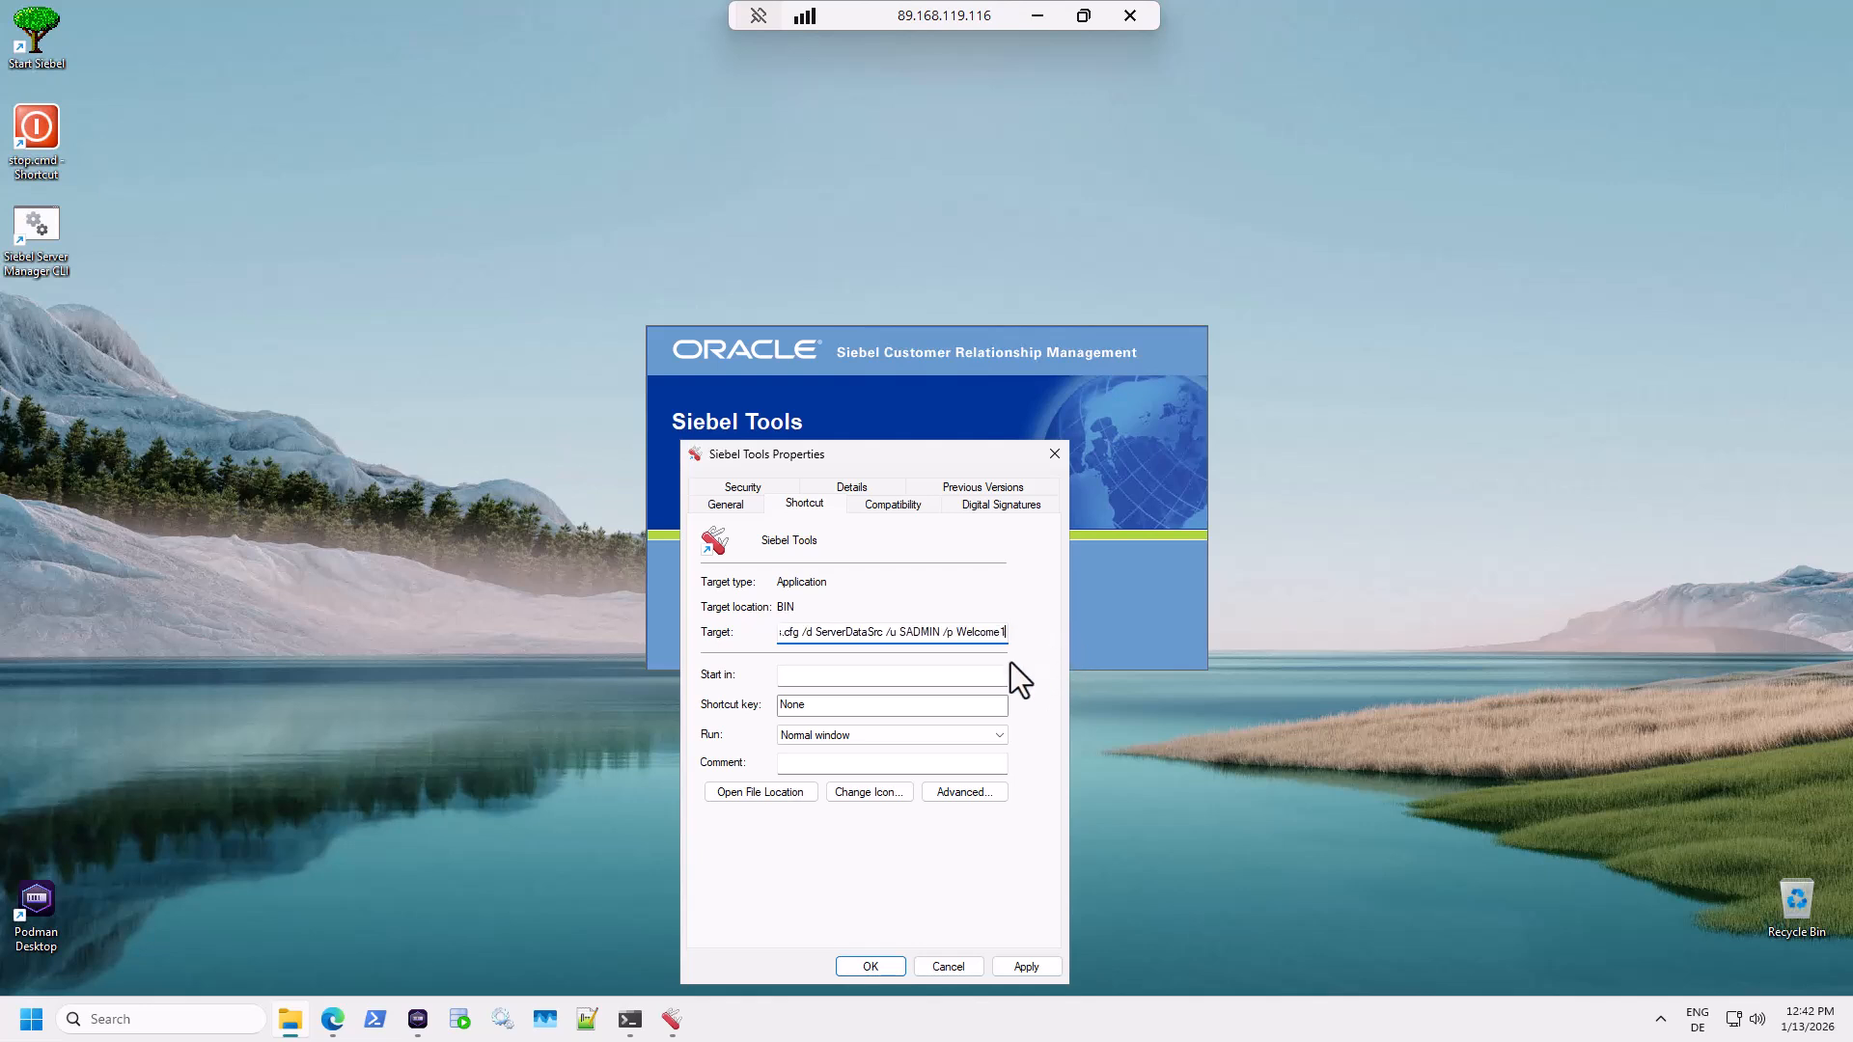
left_click(965, 679)
left_click(1044, 964)
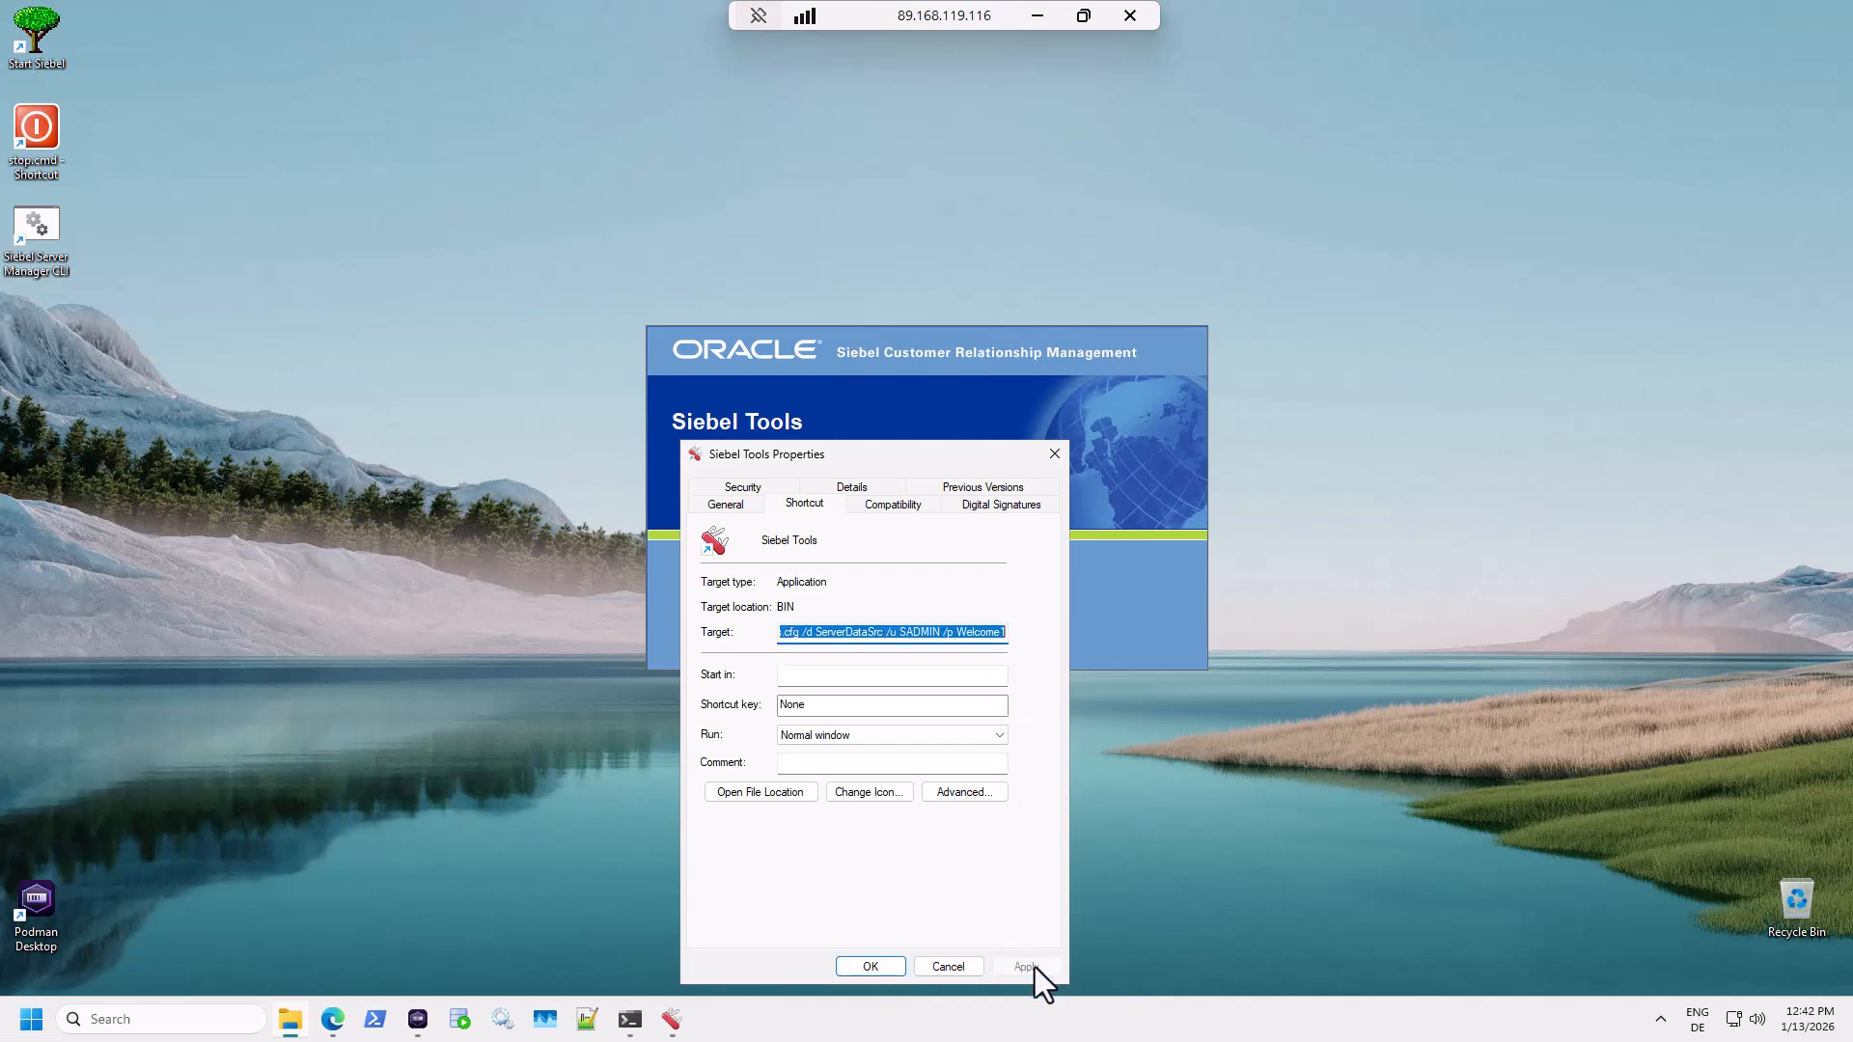
left_click(870, 966)
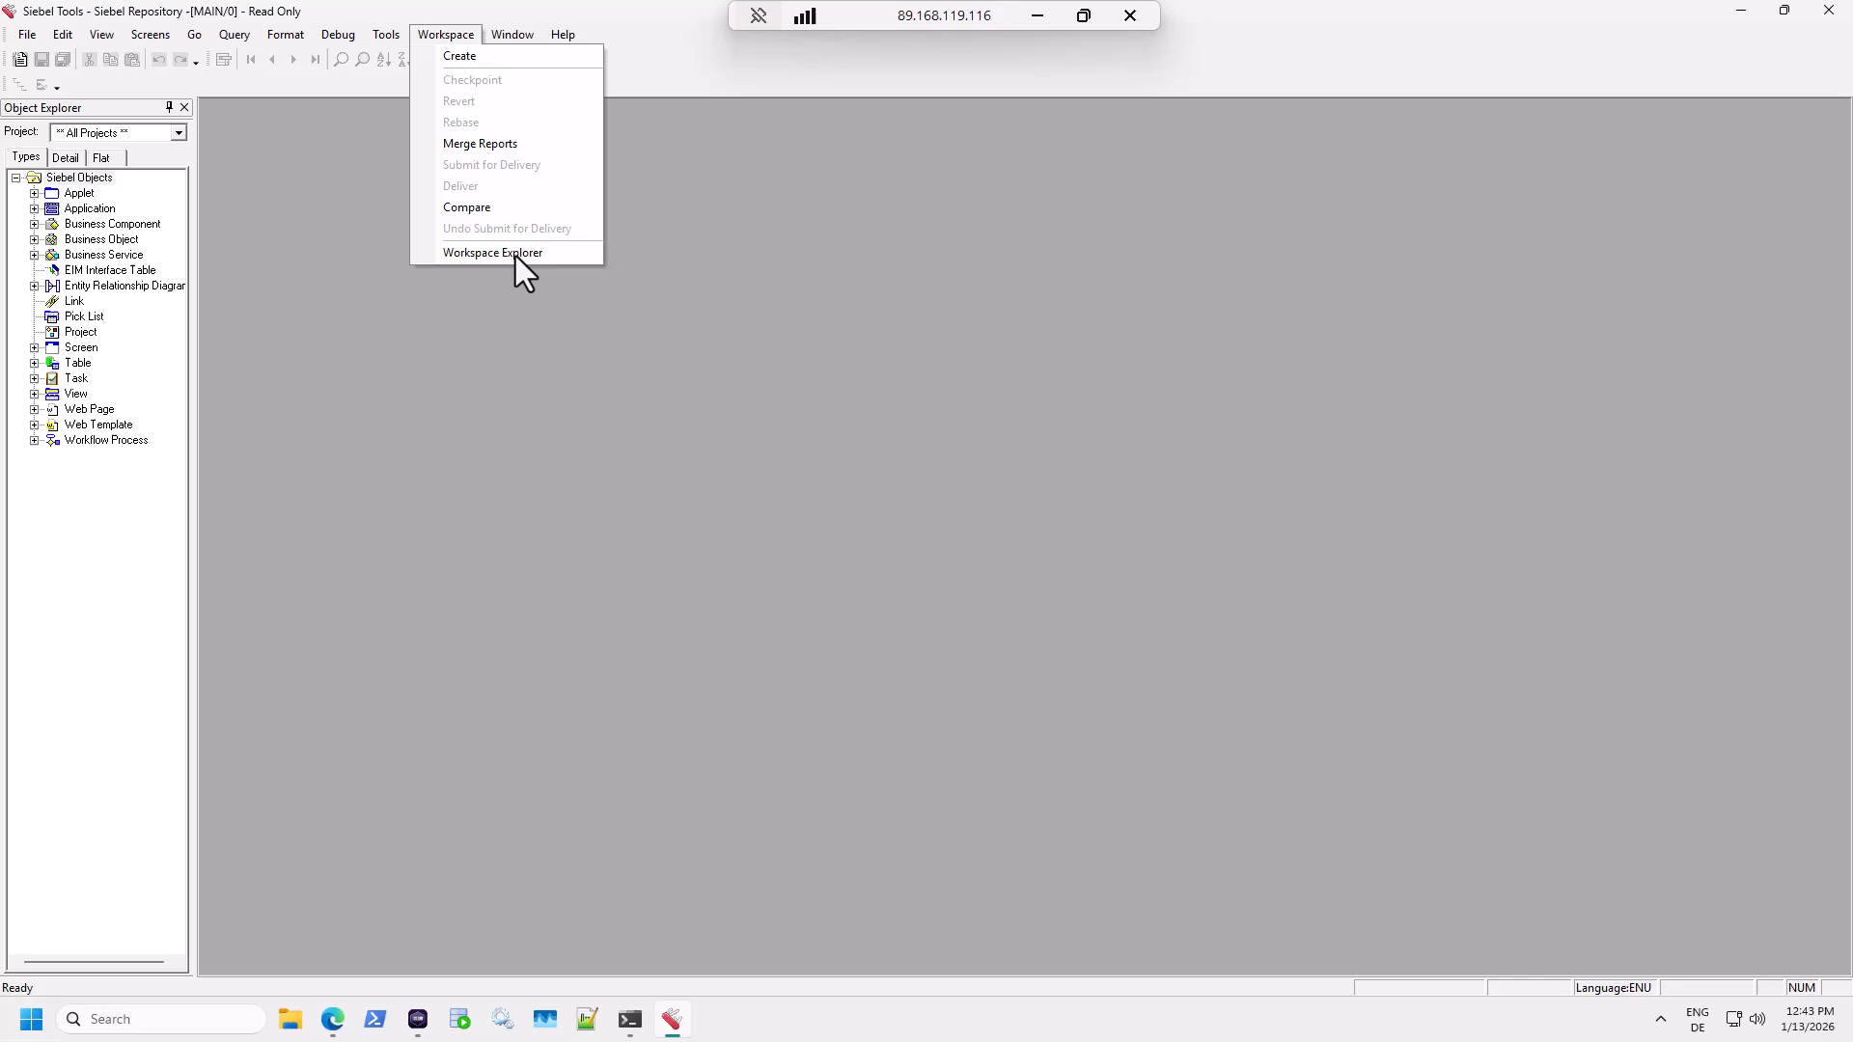
Dock the Workspaces panel as a tab beside Object Explorer and widen it.
left_click(514, 254)
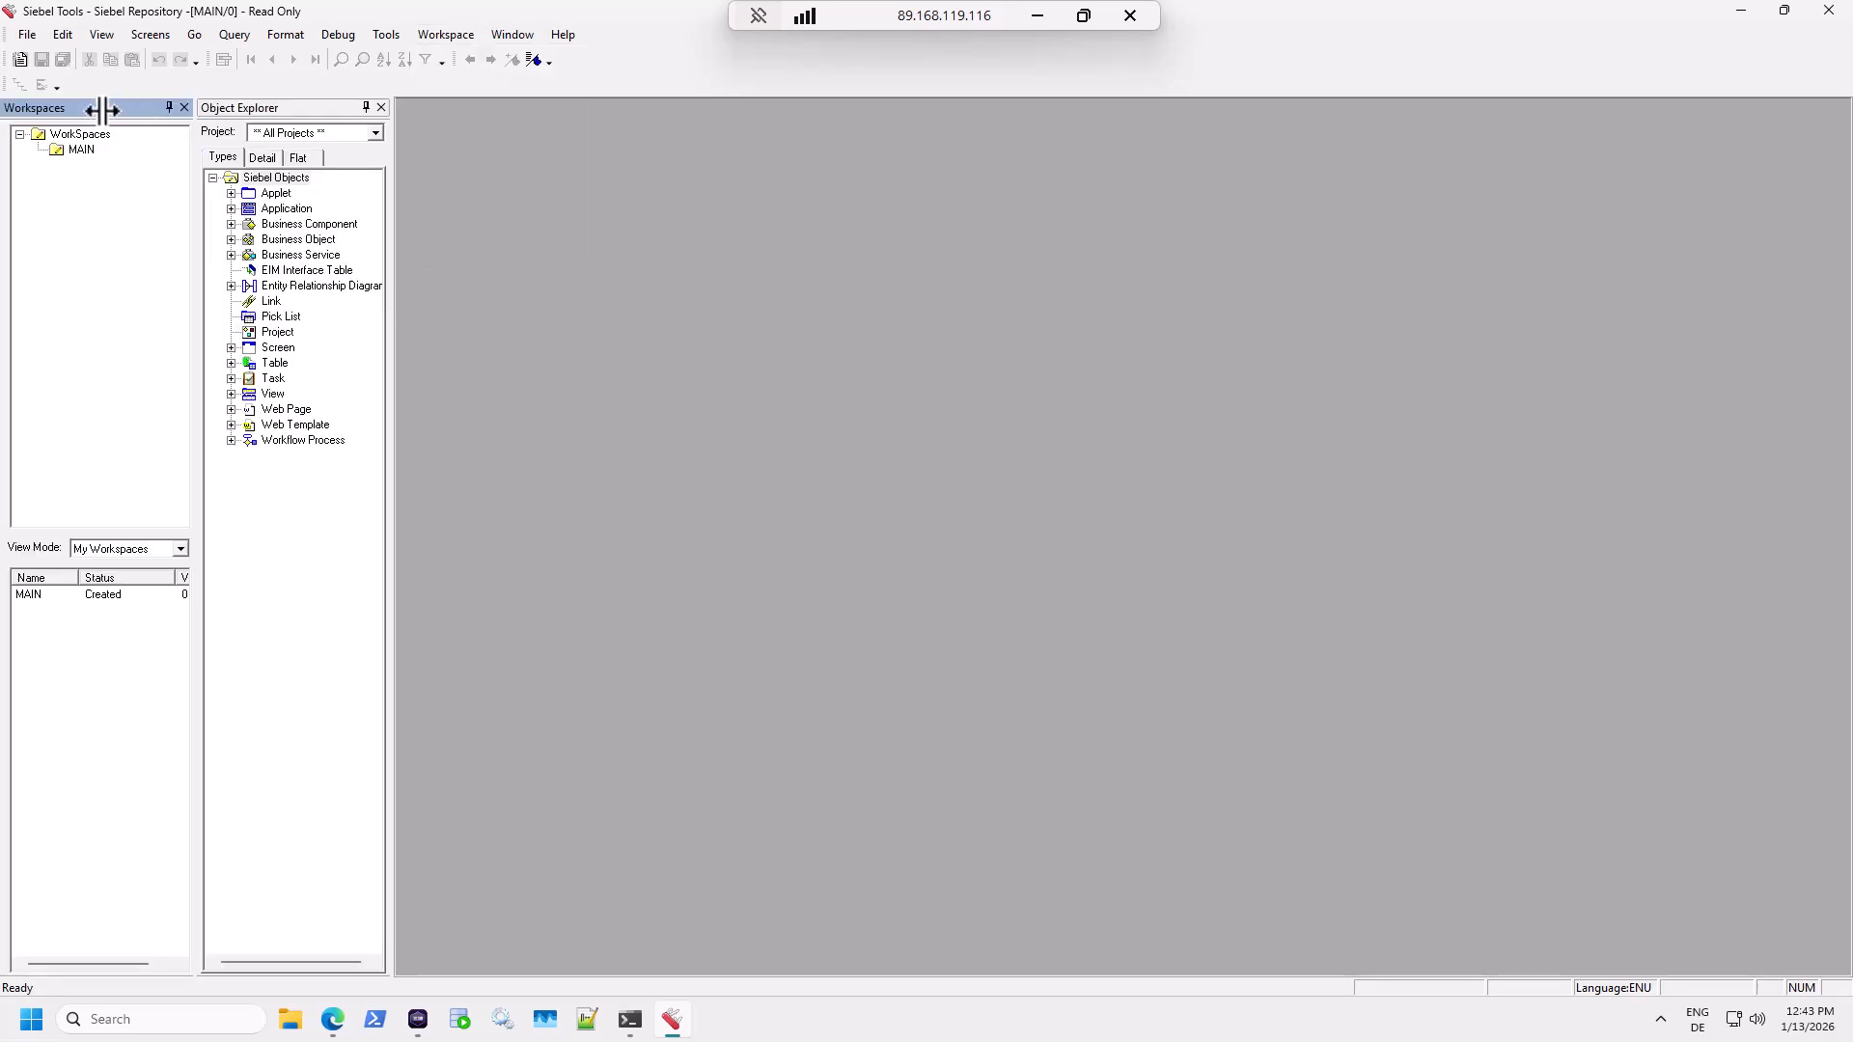
left_click_drag(114, 107, 235, 112)
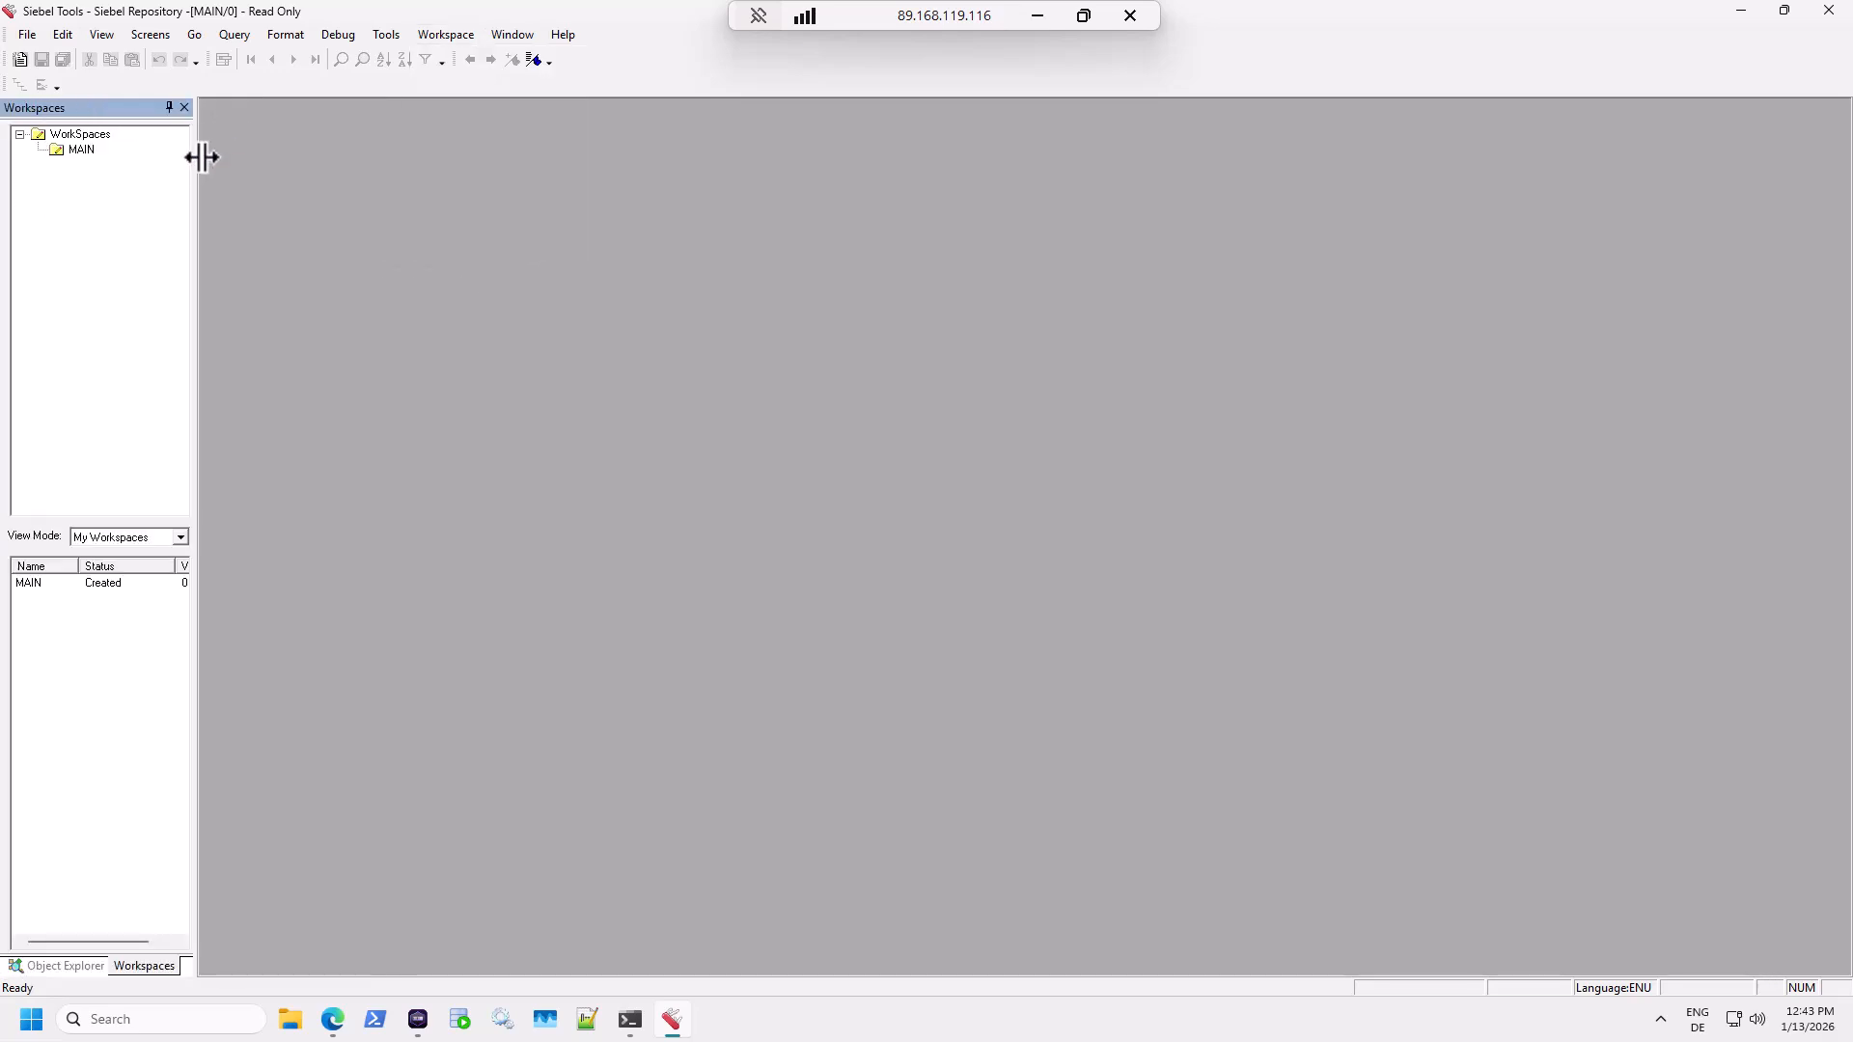
left_click_drag(196, 171, 311, 169)
Select the MAIN workspace, maximize its Modified Objects window, then return to Siebel Objects.
left_click(81, 135)
left_click(79, 150)
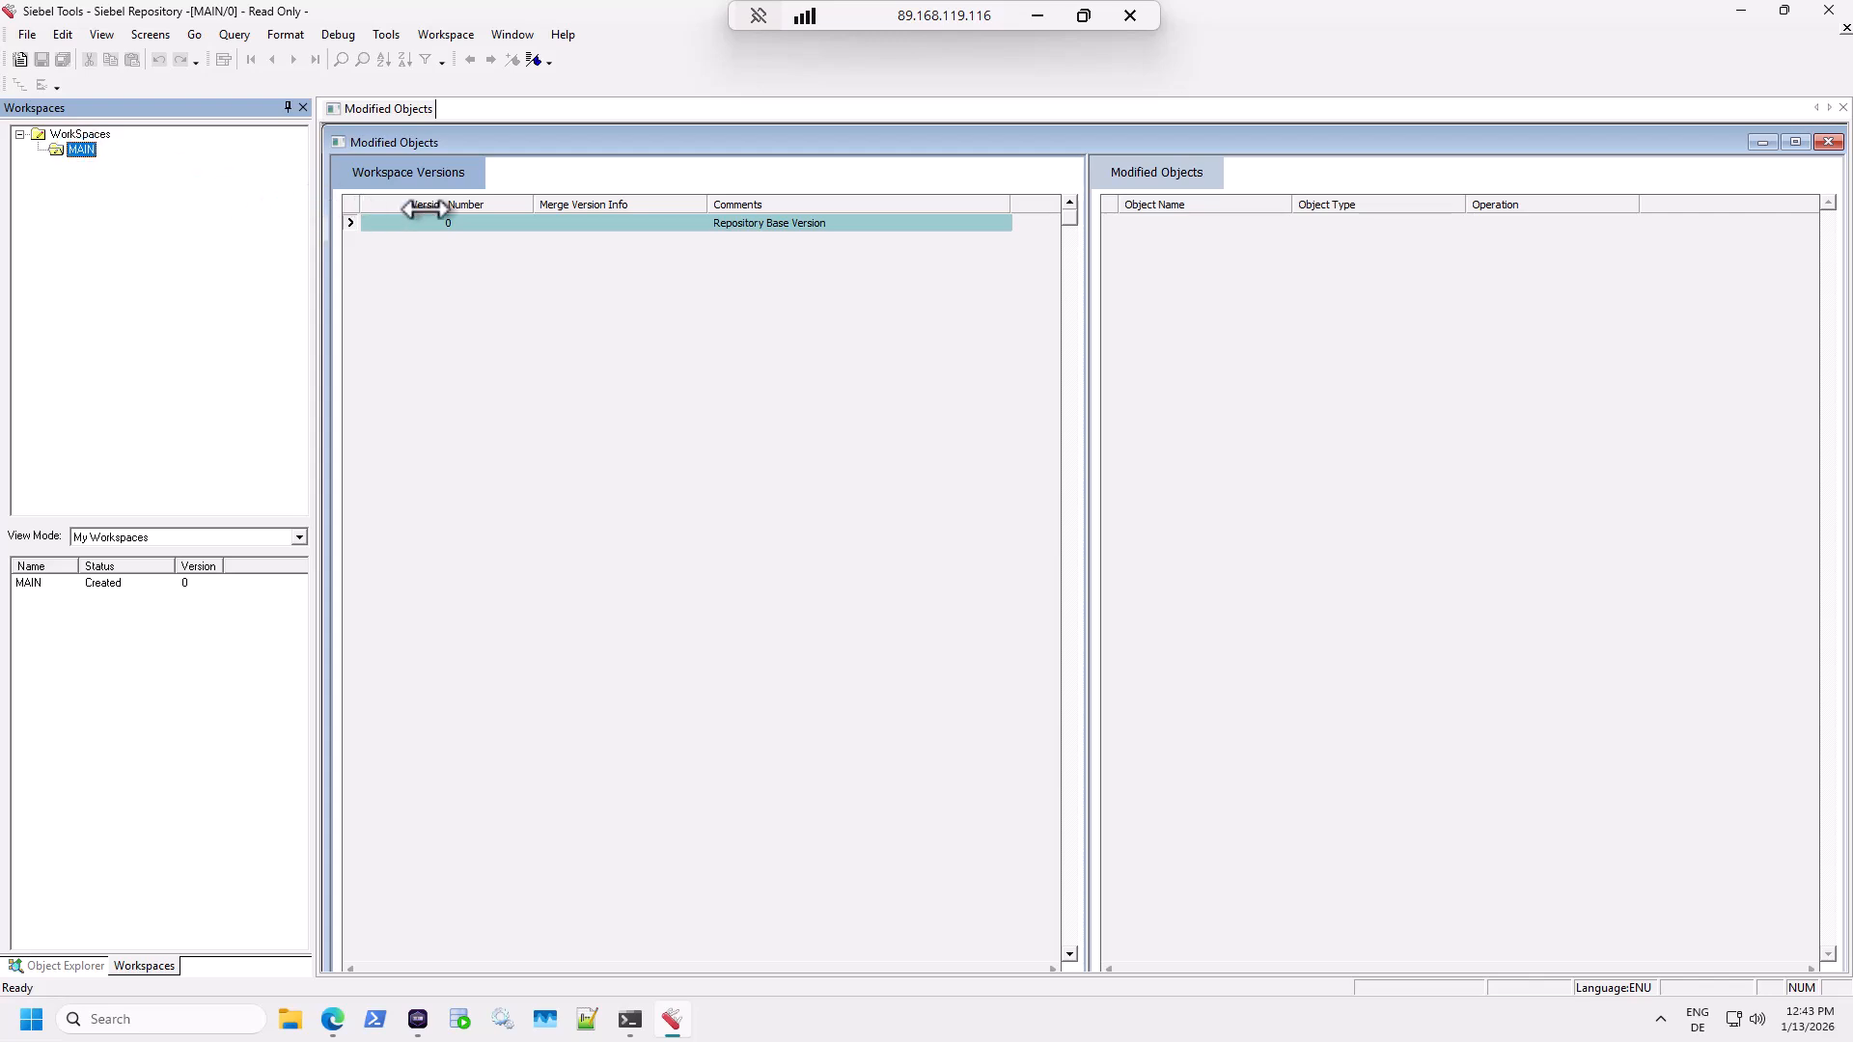
double_click(642, 150)
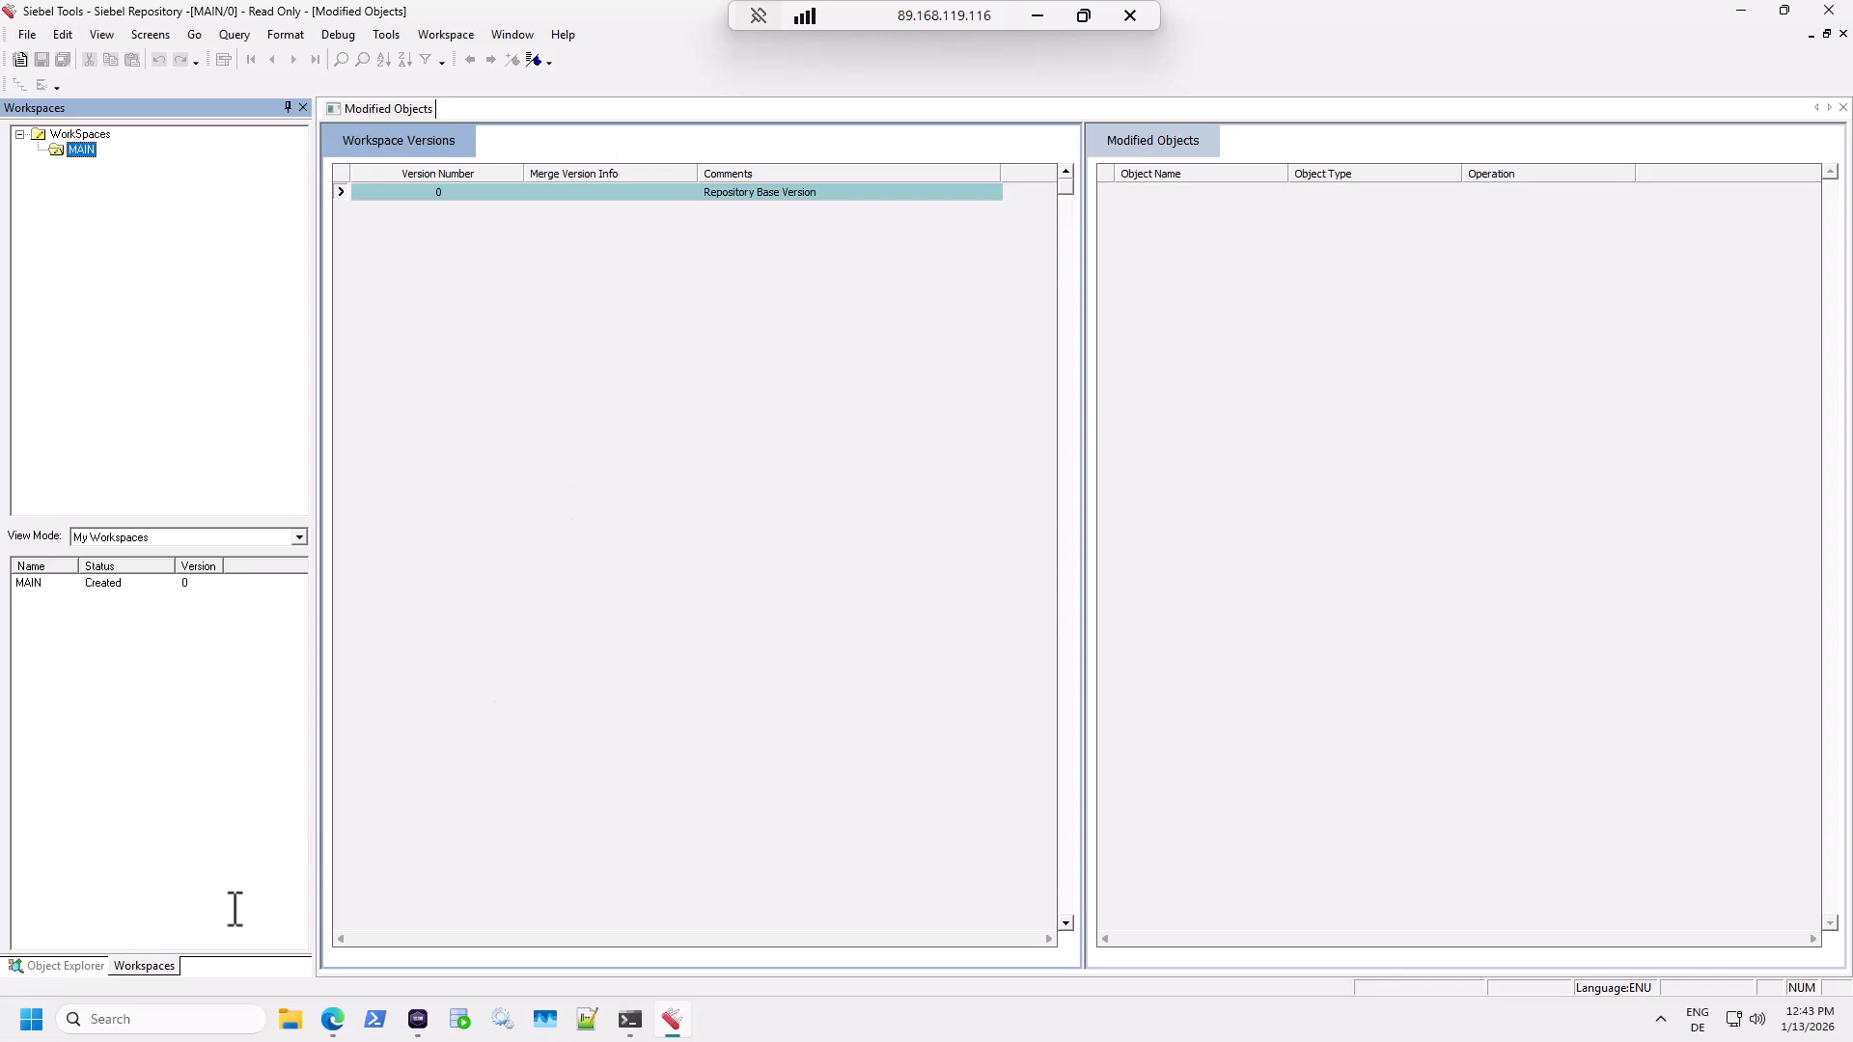
left_click(69, 965)
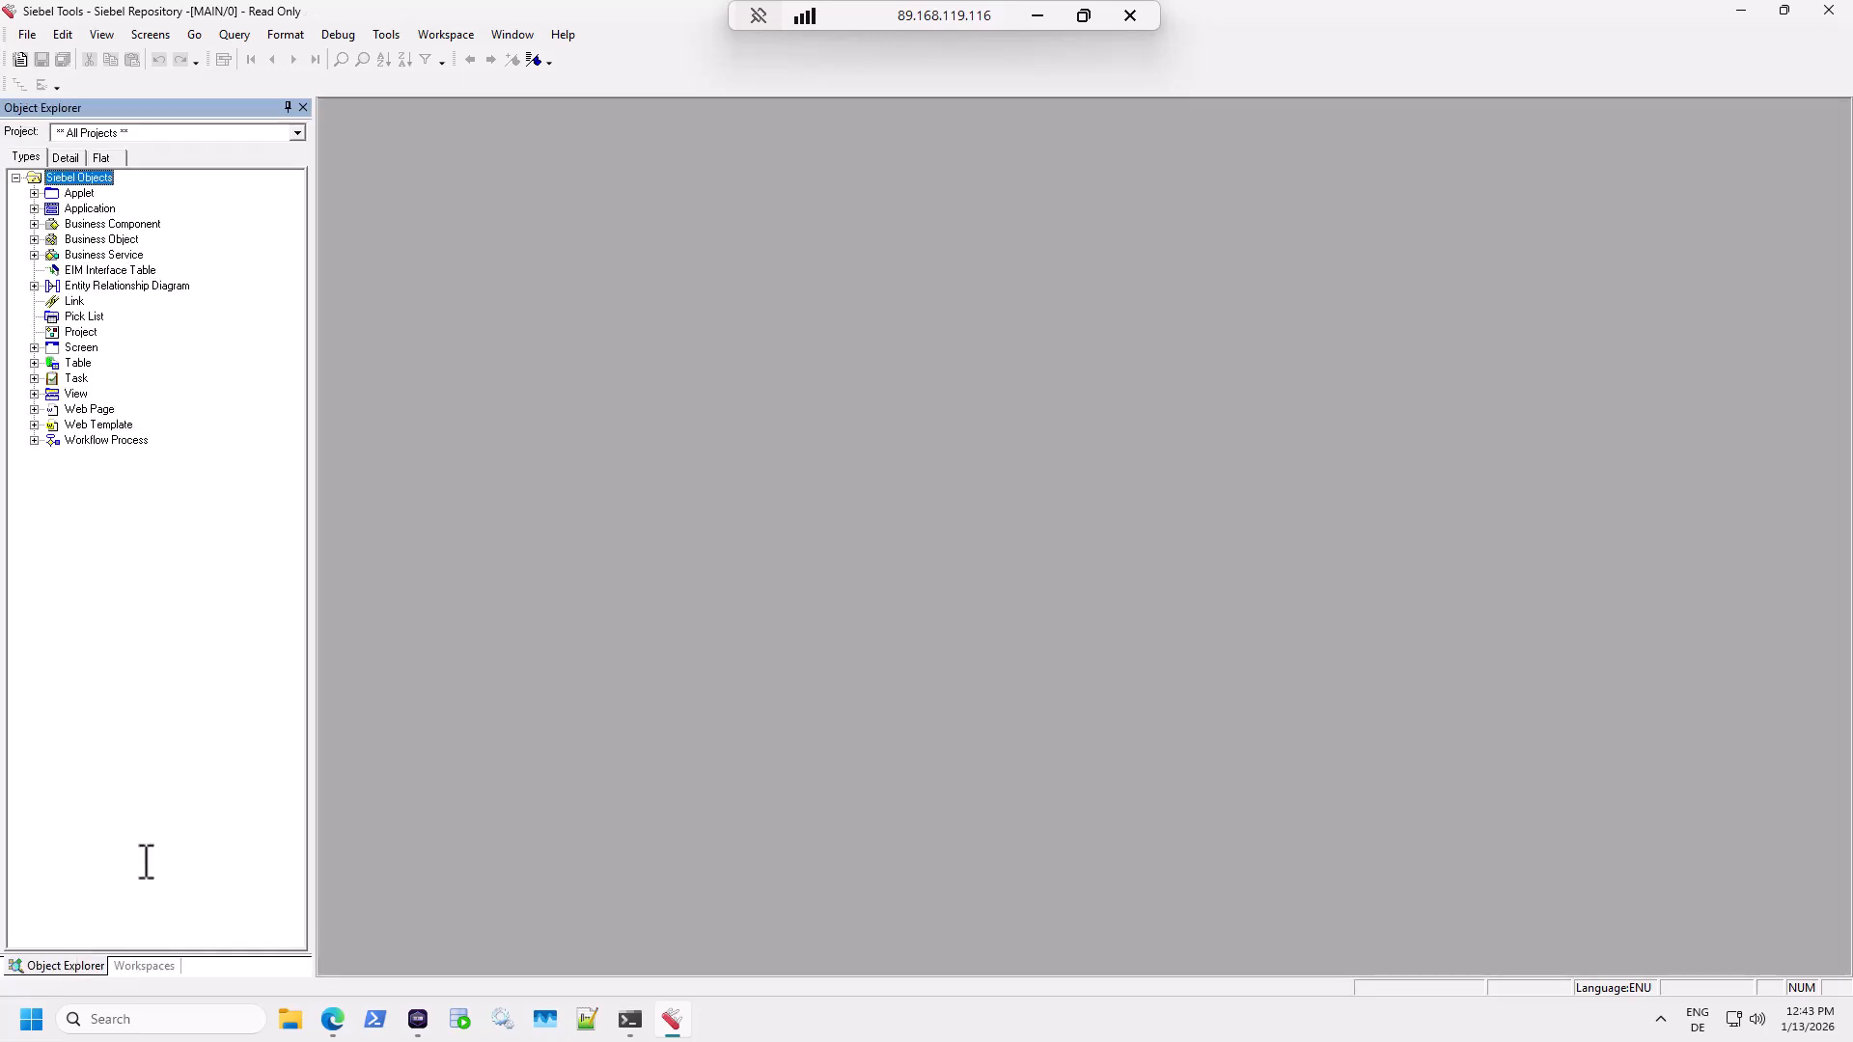
Browse the maximized Business Components list, then quit Siebel Tools with File > Exit.
left_click(135, 224)
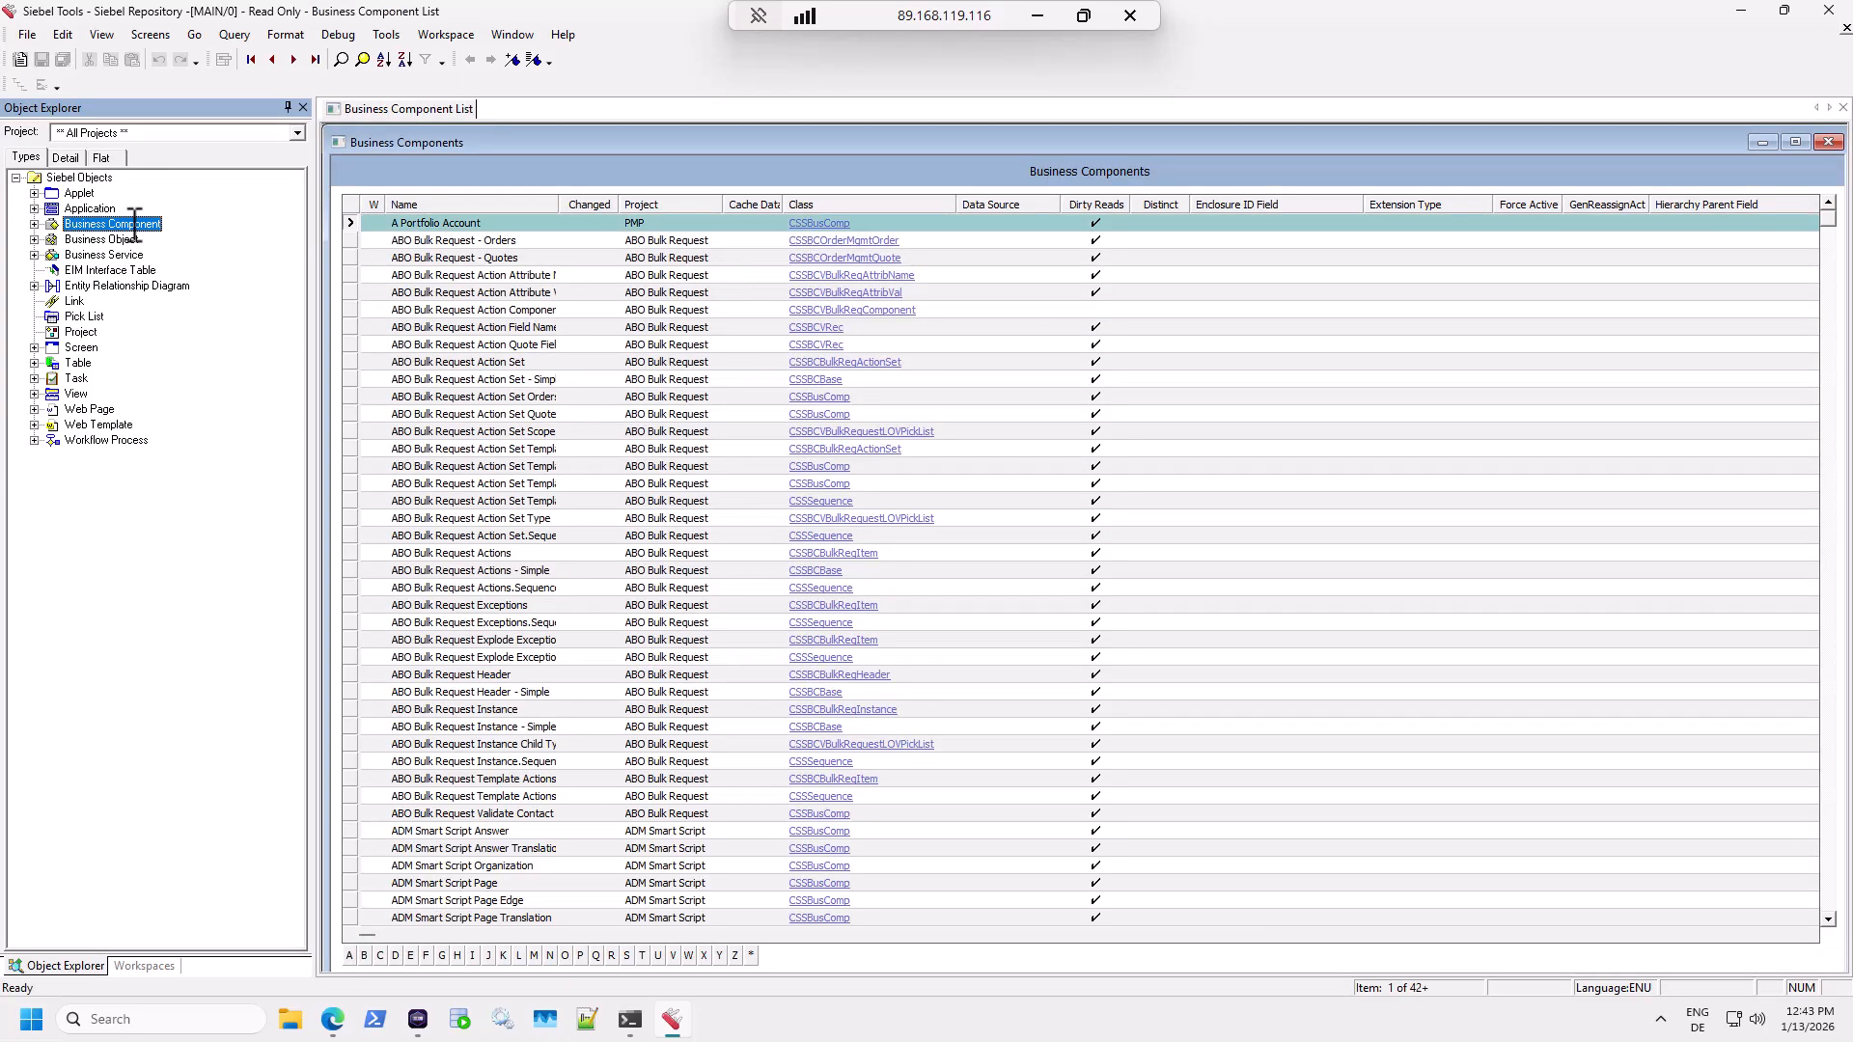
double_click(660, 141)
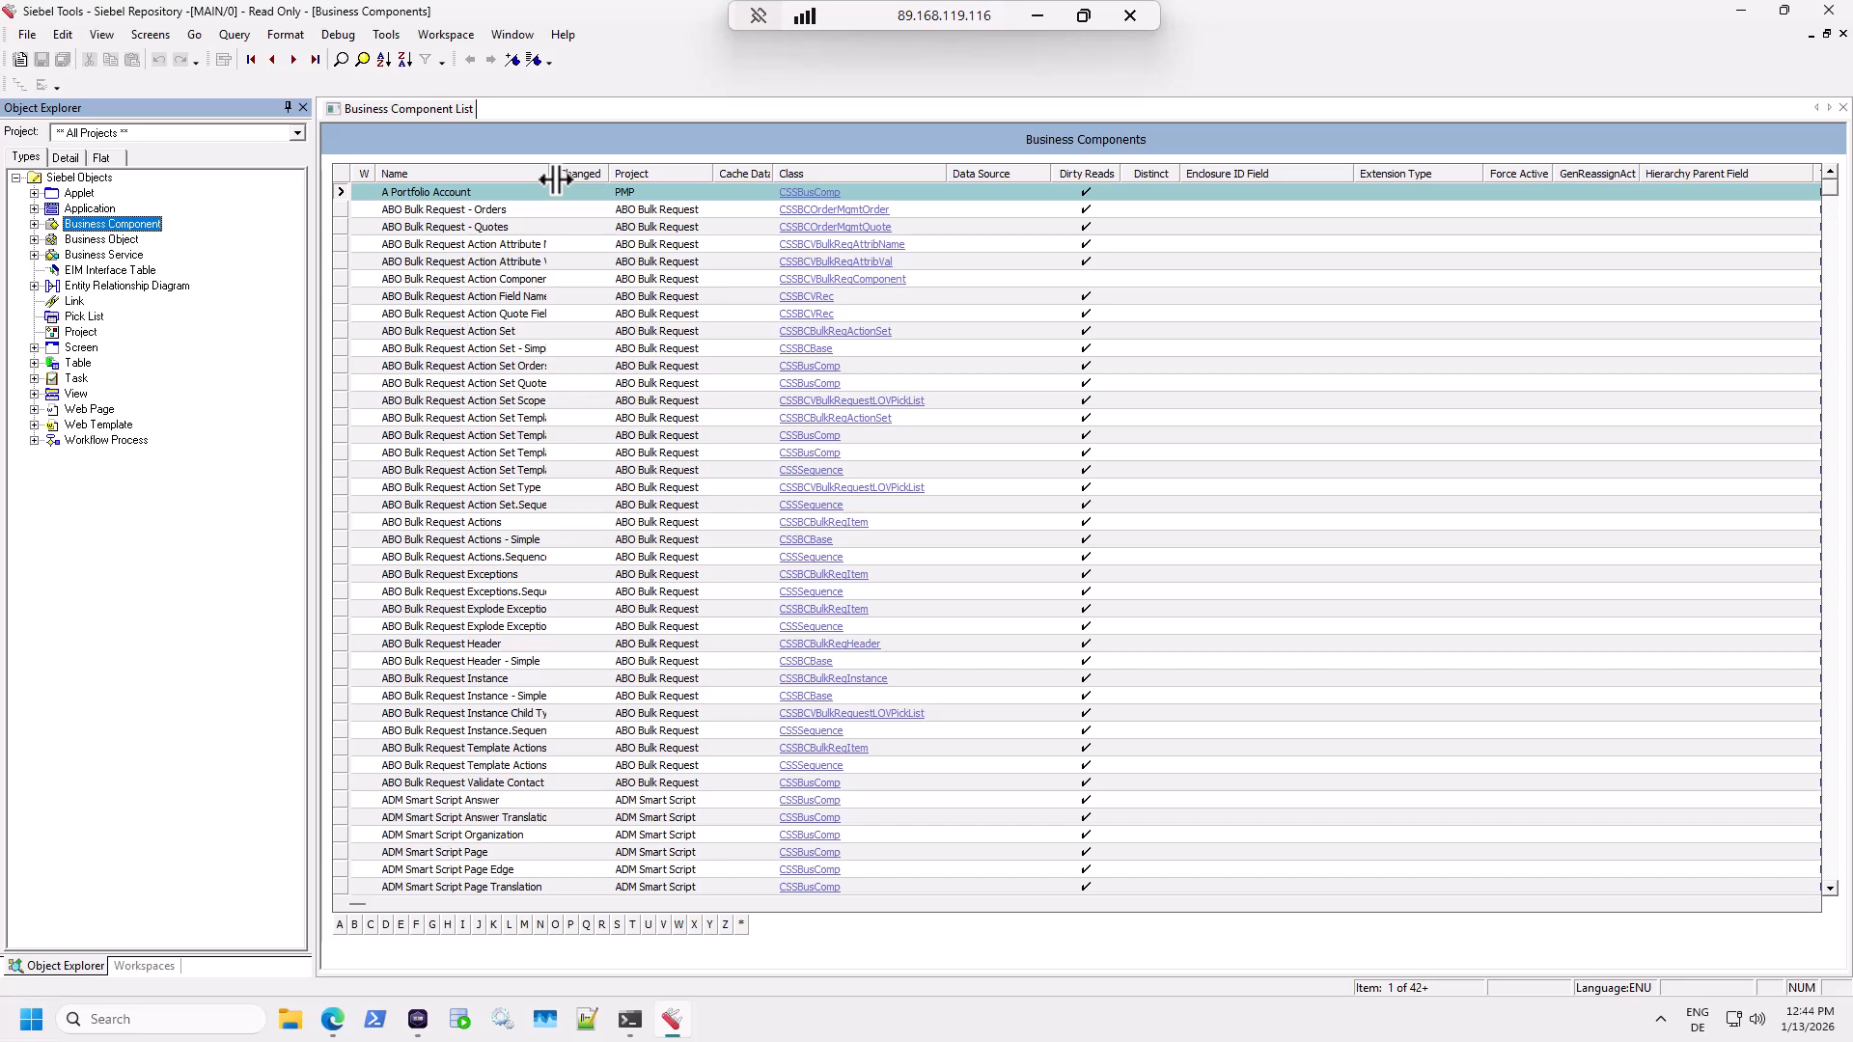
left_click(29, 32)
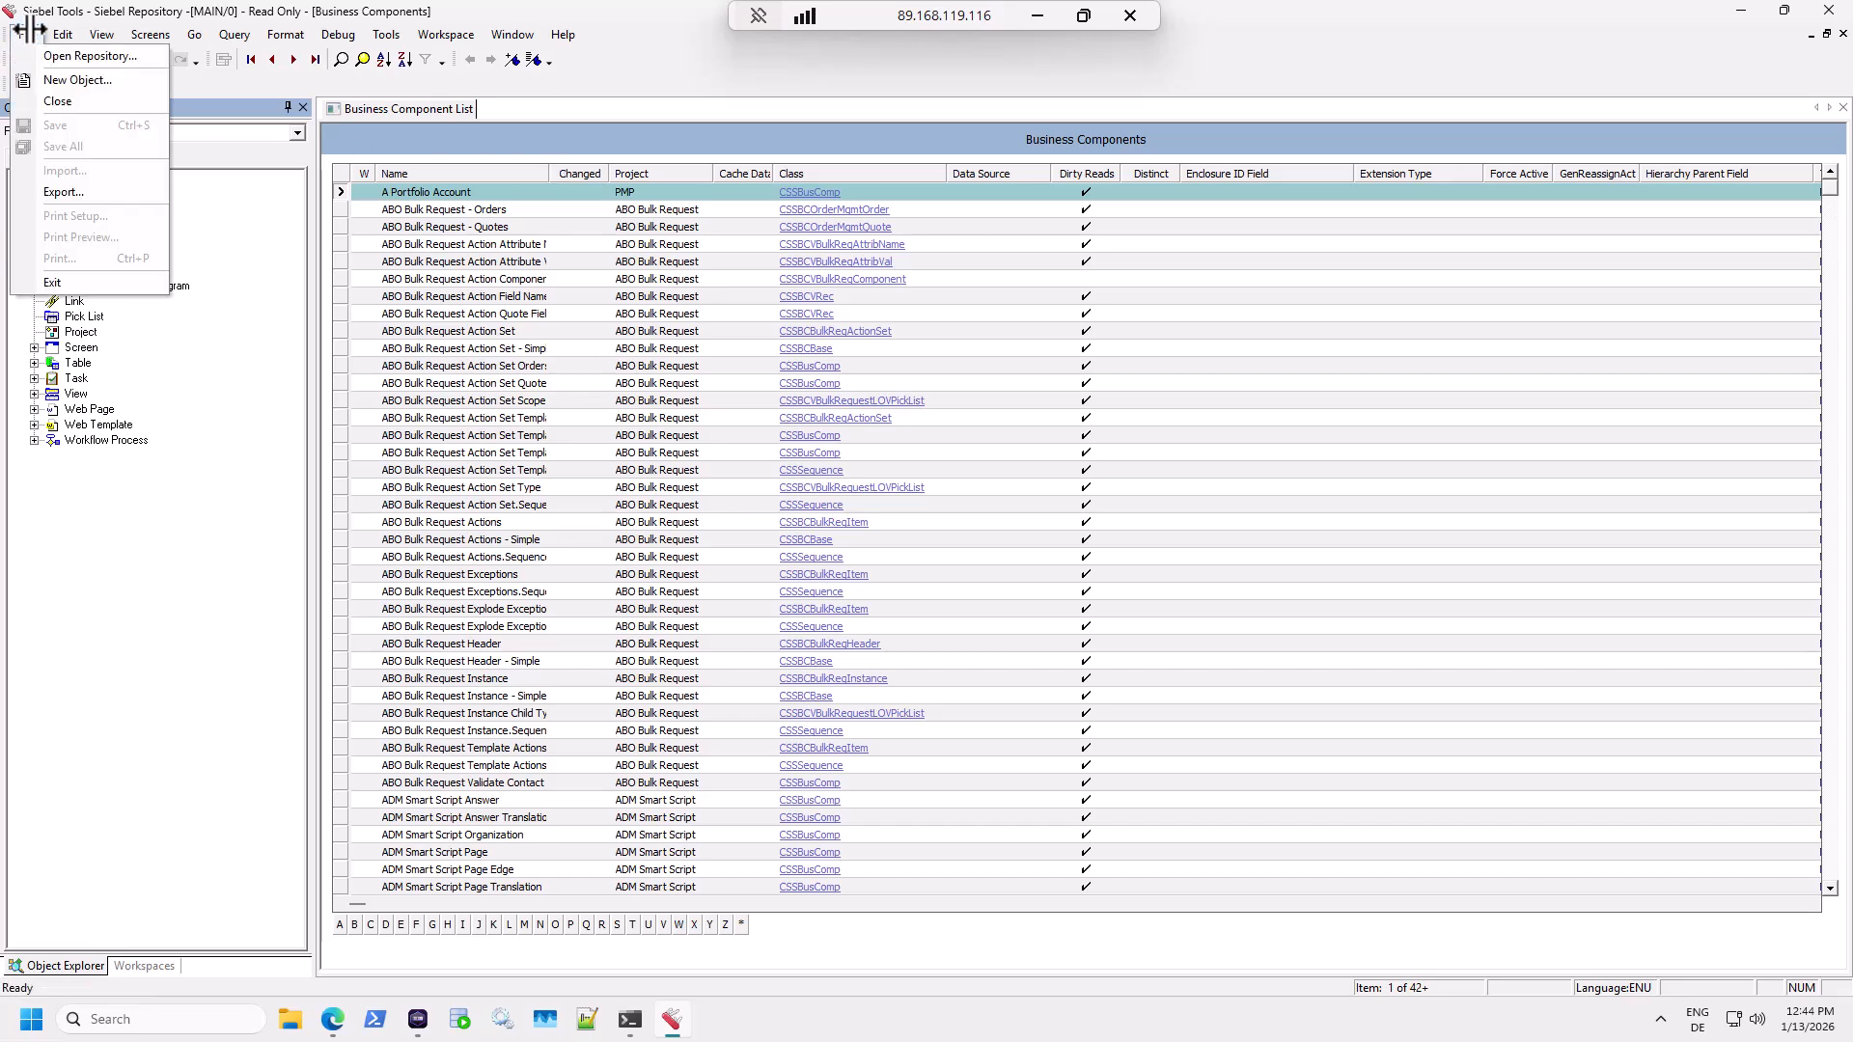
left_click(54, 282)
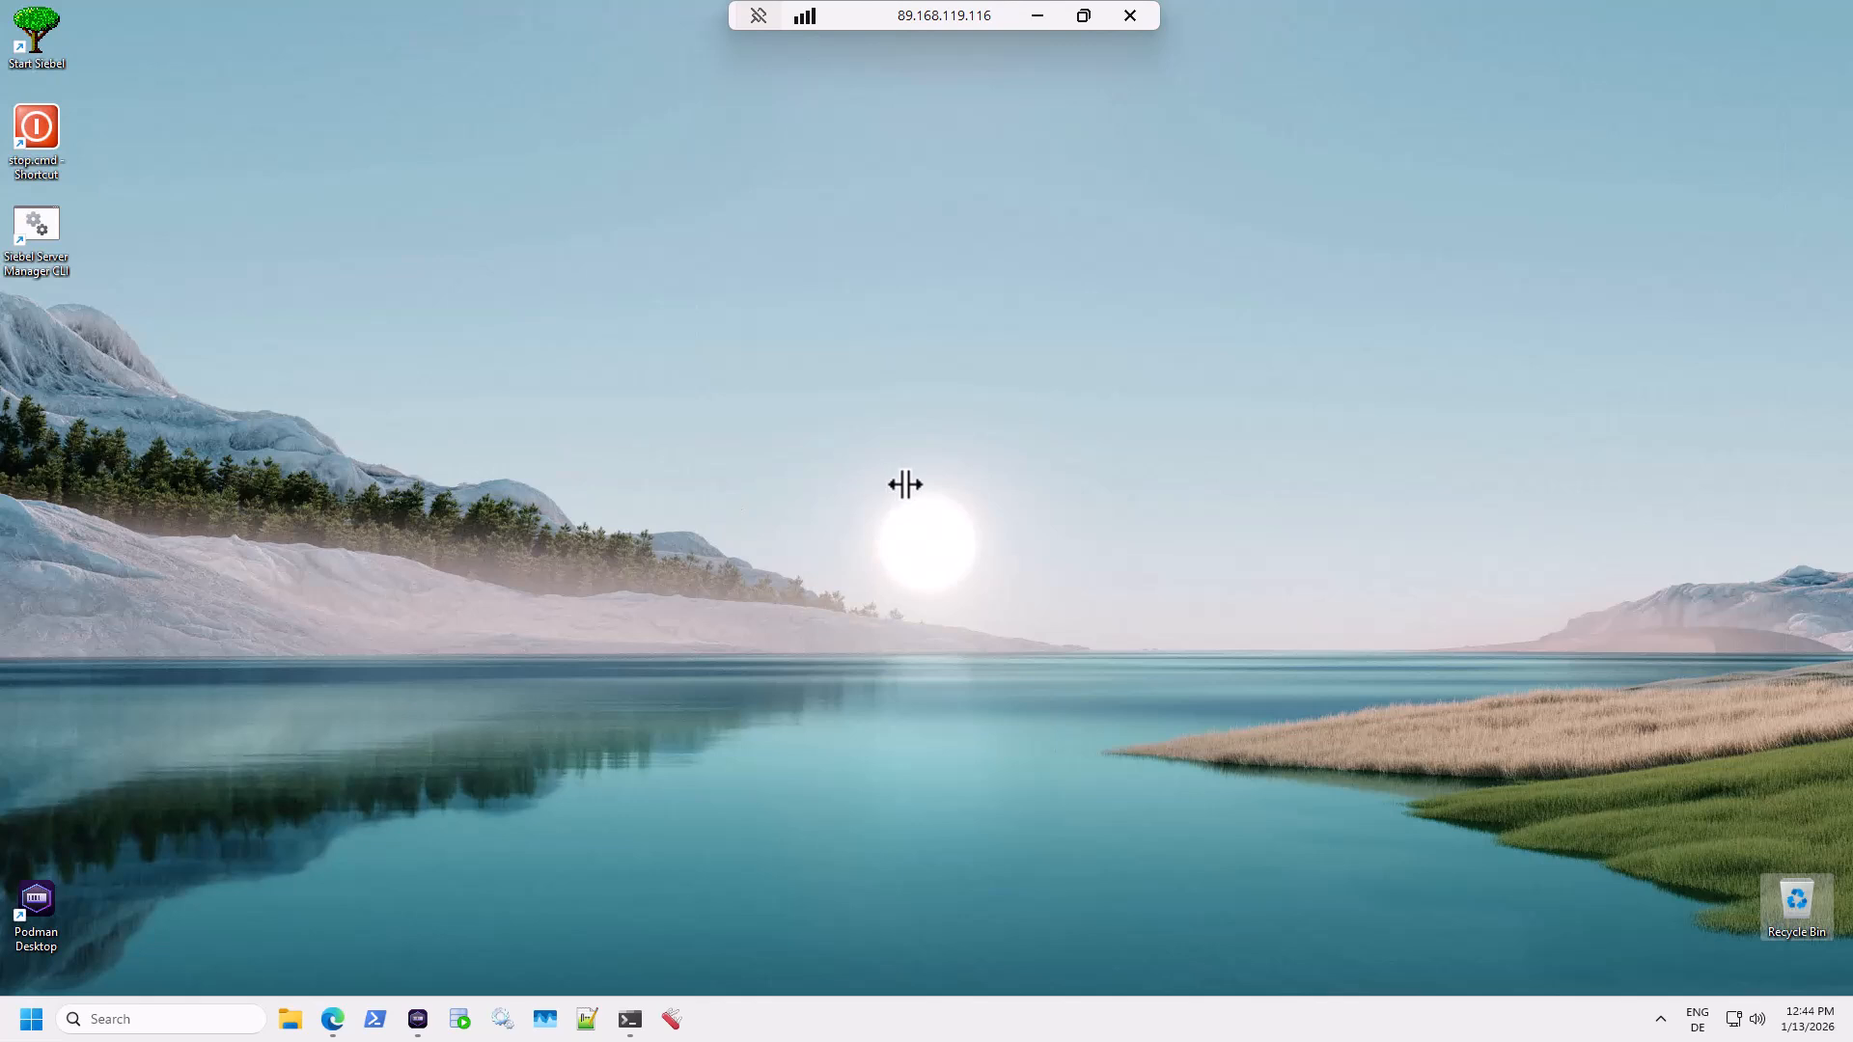